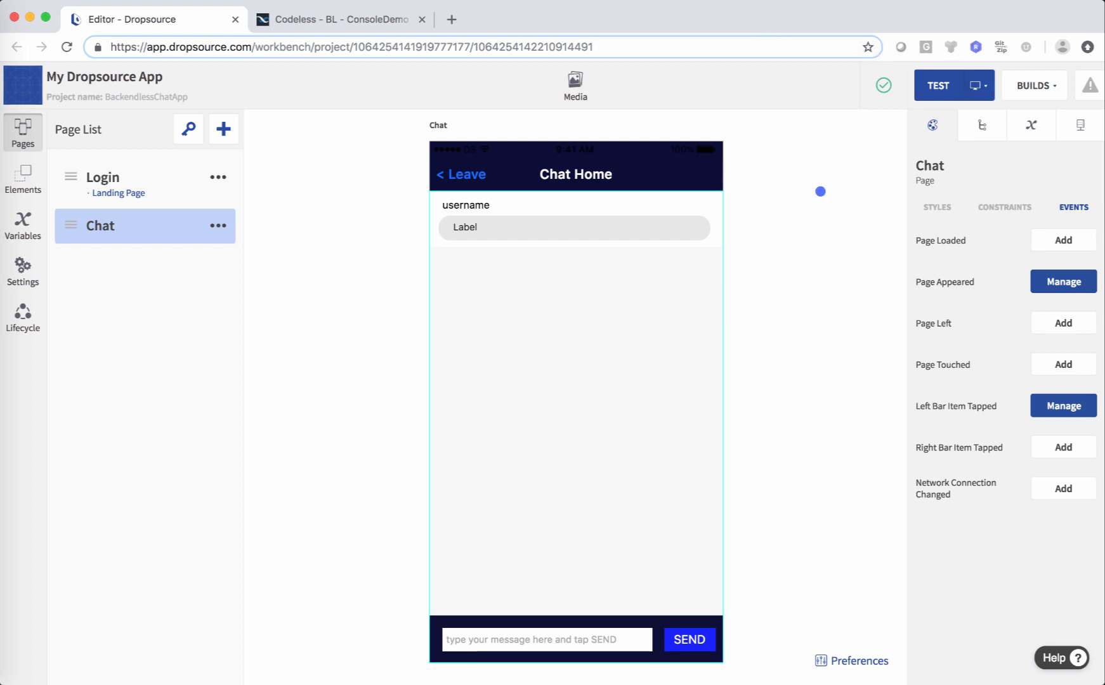
Launch Build 40 in the web simulator and start the iPhone 8 session.
{"action": "left_click", "coordinate": [1038, 86]}
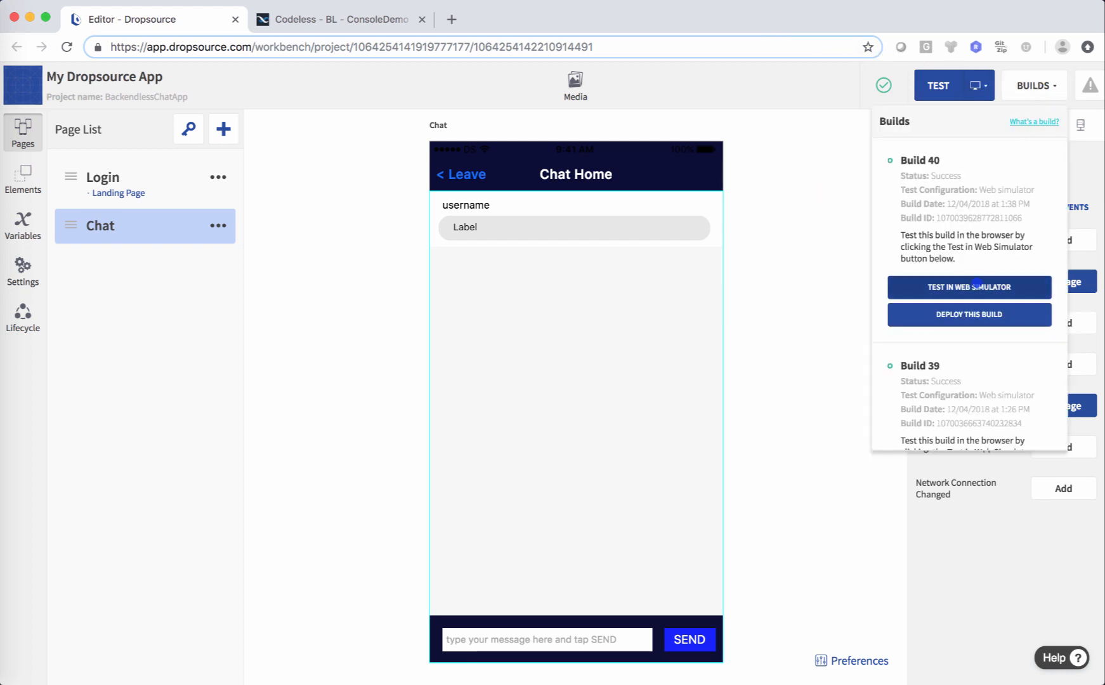
{"action": "left_click", "coordinate": [974, 288]}
{"action": "left_click", "coordinate": [565, 278]}
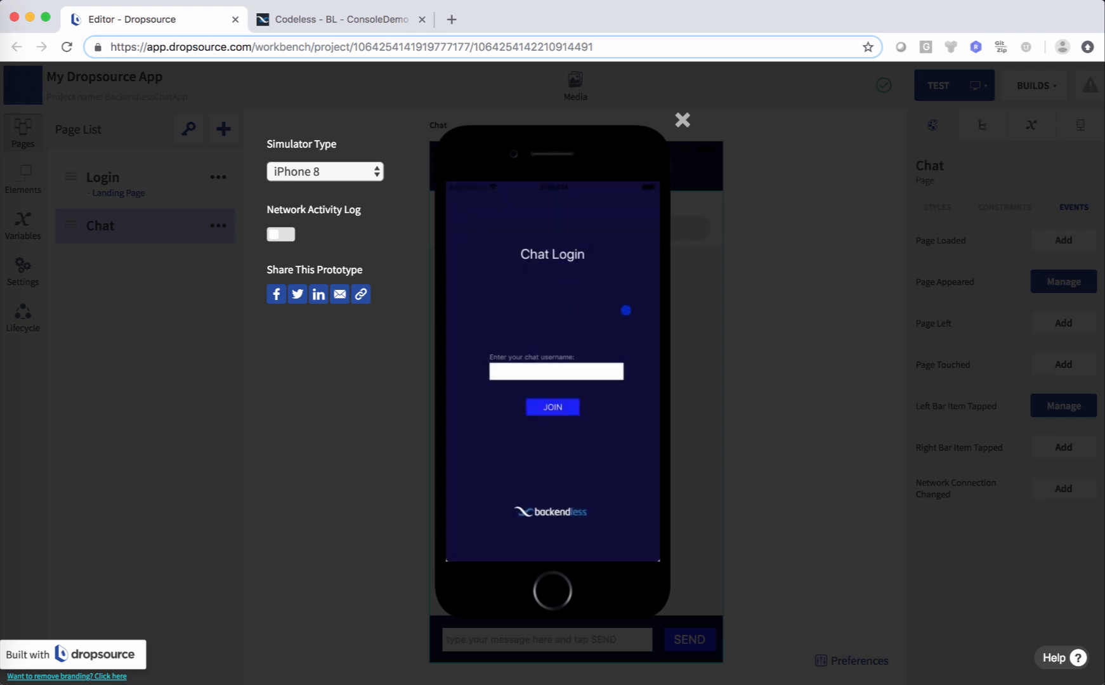
Join the simulated chat from the Chat Login page by entering a chat username.
{"action": "left_click", "coordinate": [598, 372]}
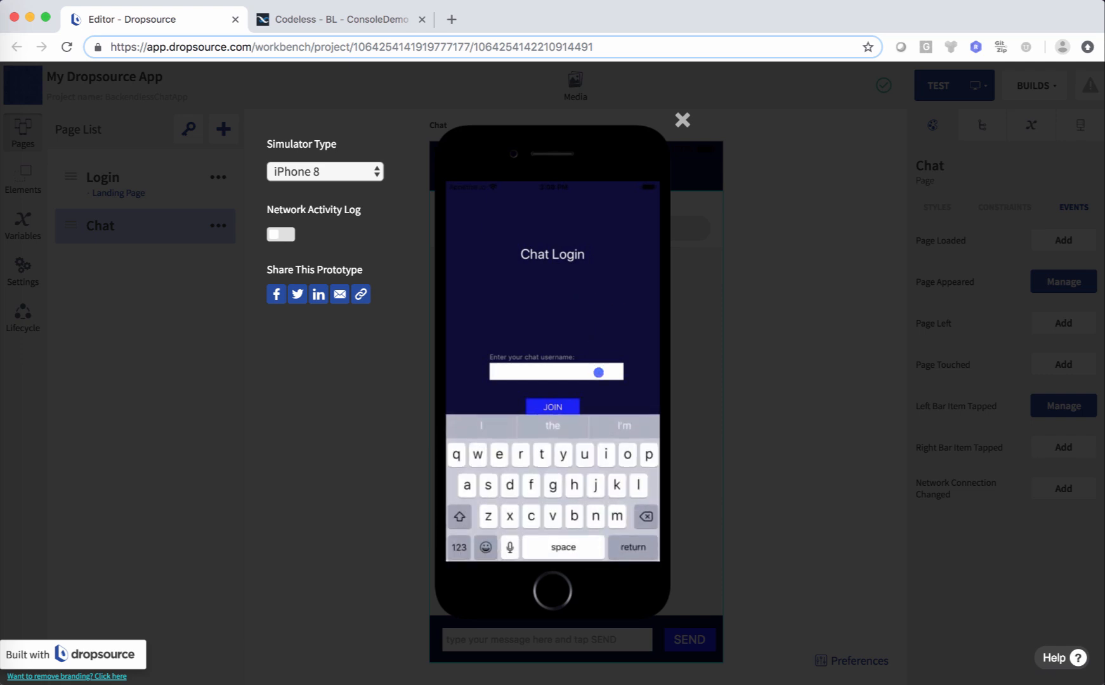
{"action": "type", "text": "mark"}
{"action": "key", "text": "Return"}
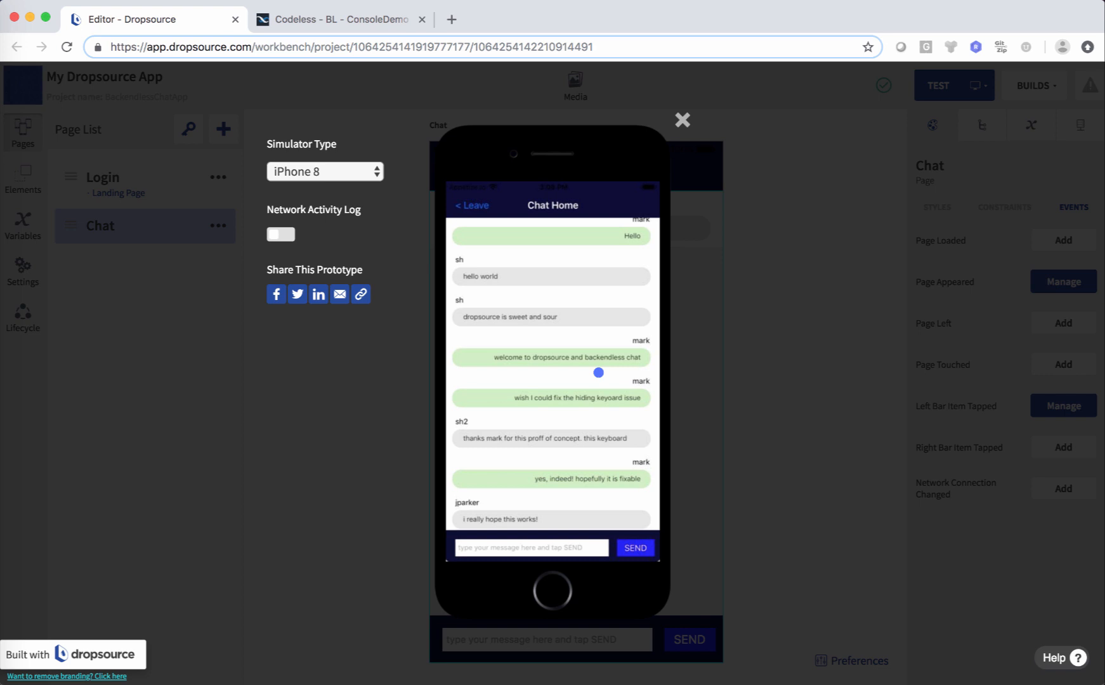
Send the message "hello world" in the simulated chat.
{"action": "left_click", "coordinate": [535, 550]}
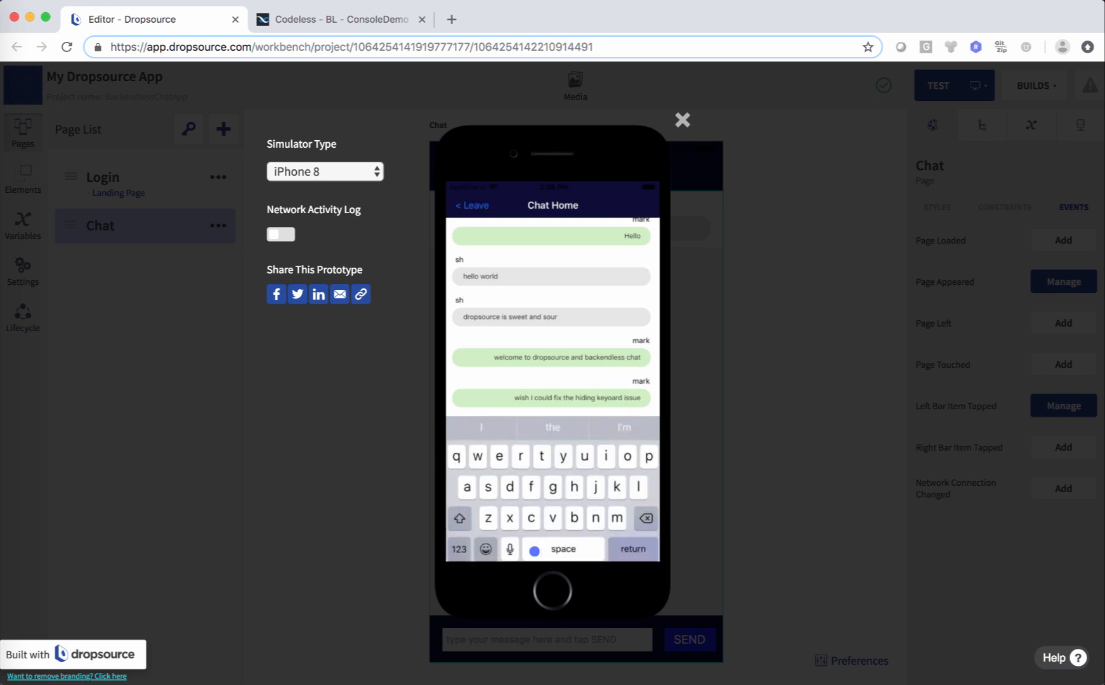
{"action": "type", "text": "hello"}
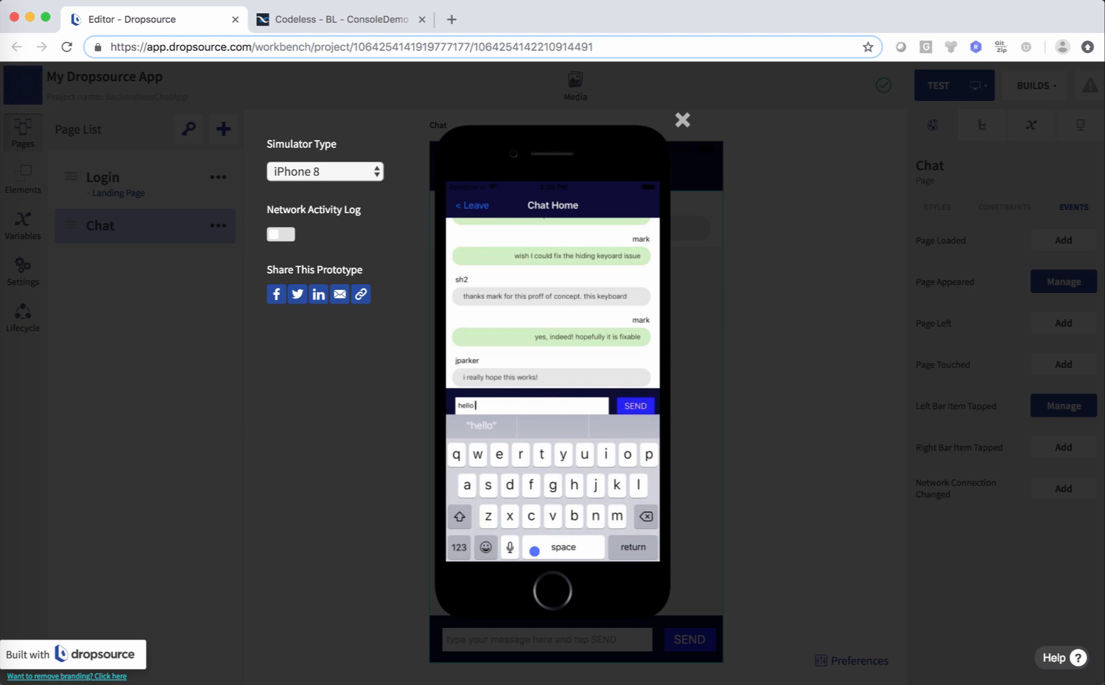
{"action": "type", "text": " world"}
{"action": "key", "text": "Return"}
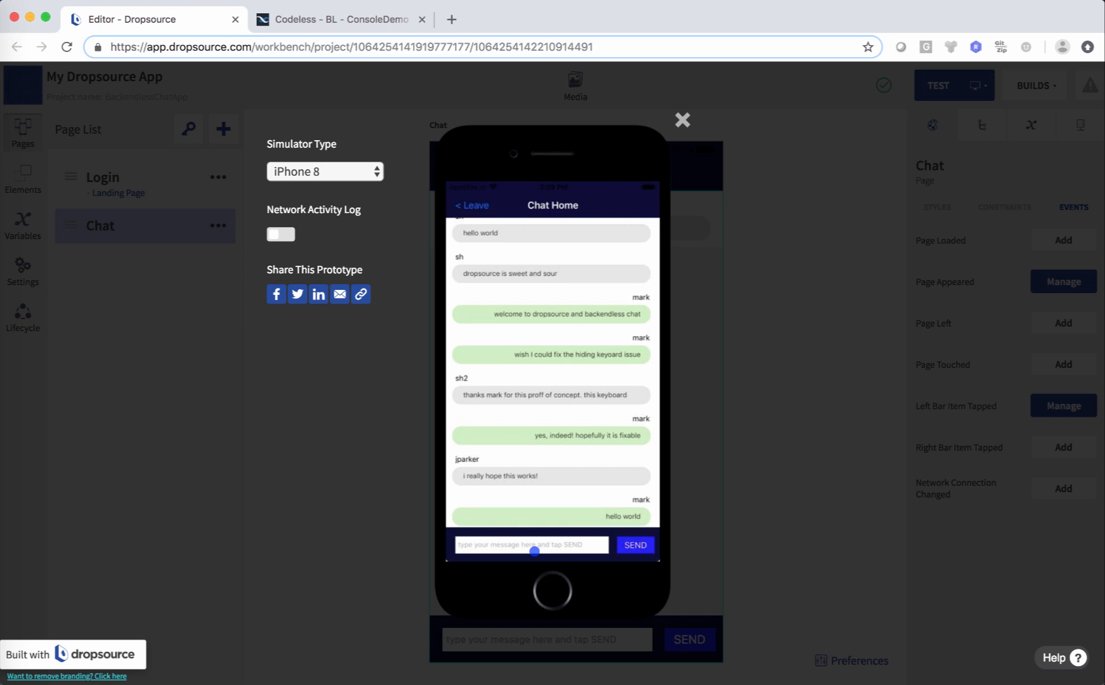
Send a second chat message reading "12345".
{"action": "left_click", "coordinate": [514, 547]}
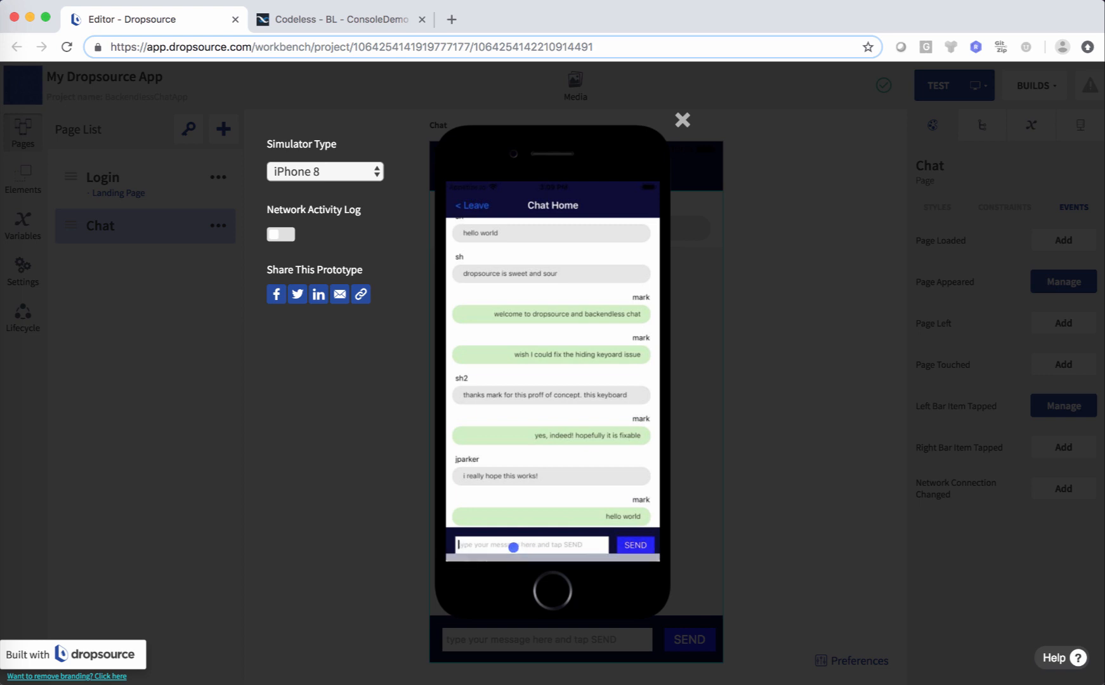
{"action": "type", "text": "12345"}
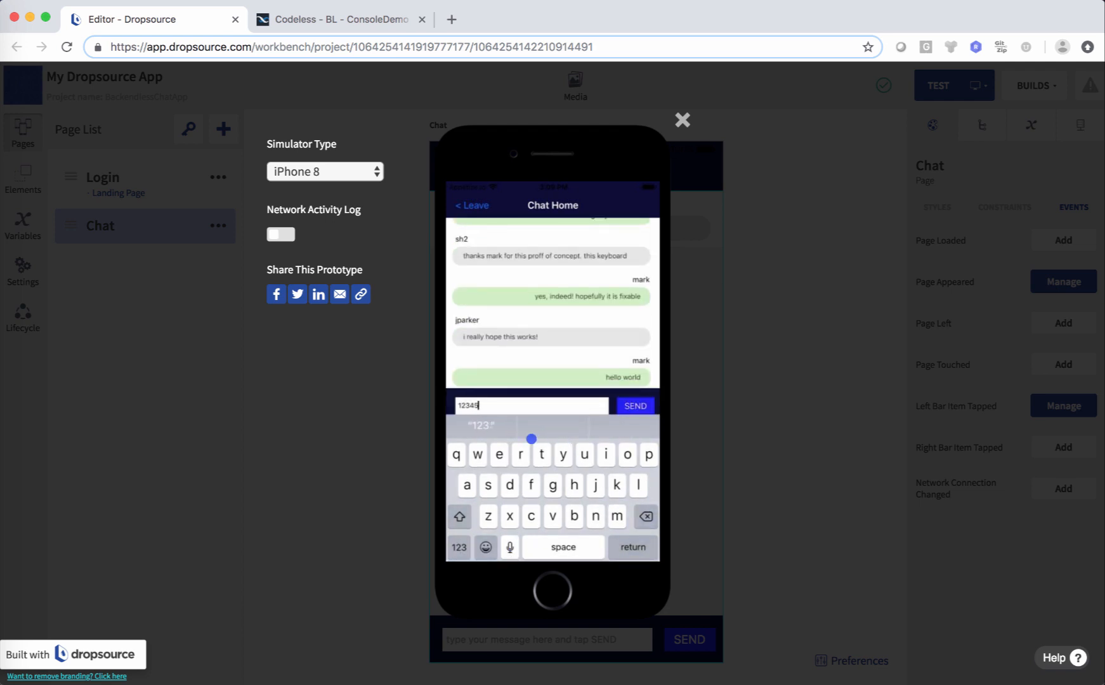
{"action": "key", "text": "Return"}
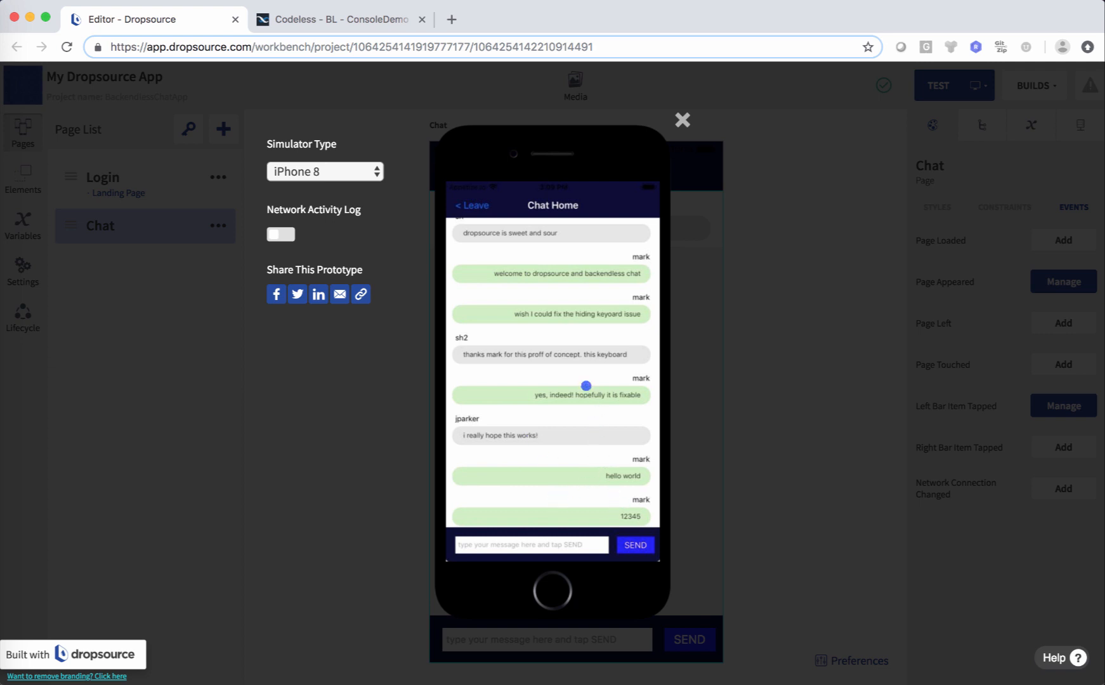
Test bringing up the on-screen keyboard from the message field and dismissing it from the message list.
{"action": "left_click_drag", "start_coordinate": [580, 378], "coordinate": [595, 397]}
{"action": "left_click", "coordinate": [564, 432]}
{"action": "left_click", "coordinate": [532, 544]}
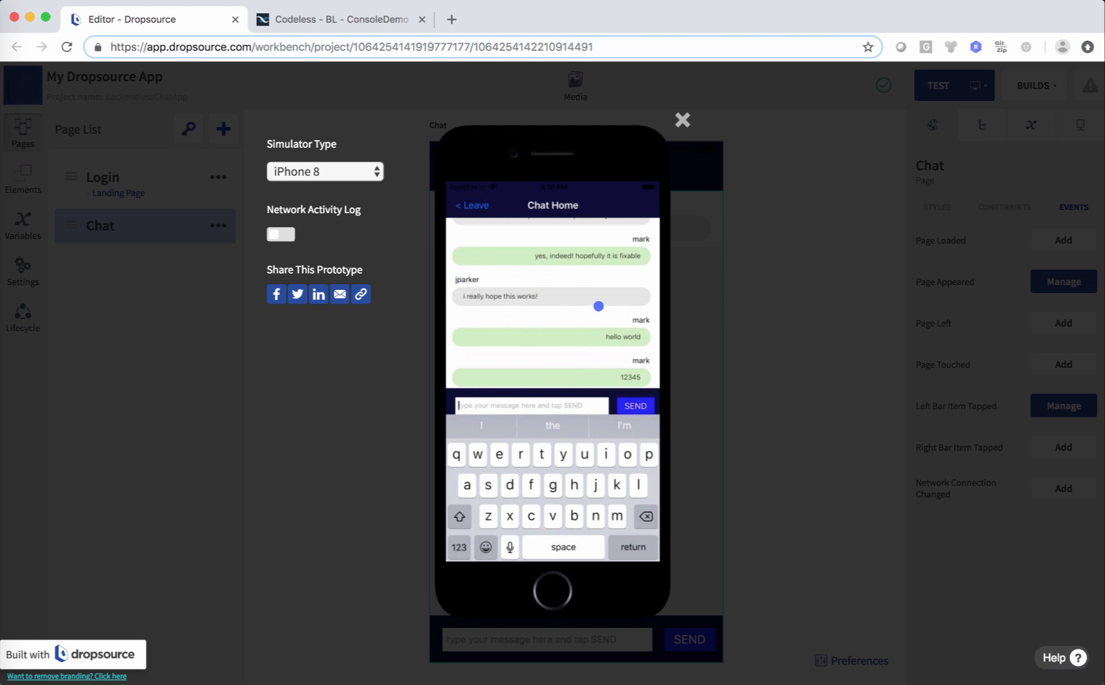
{"action": "mouse_move", "coordinate": [592, 266]}
{"action": "left_mouse_down"}
{"action": "mouse_move", "coordinate": [591, 308]}
{"action": "mouse_move", "coordinate": [595, 253]}
{"action": "left_mouse_up"}
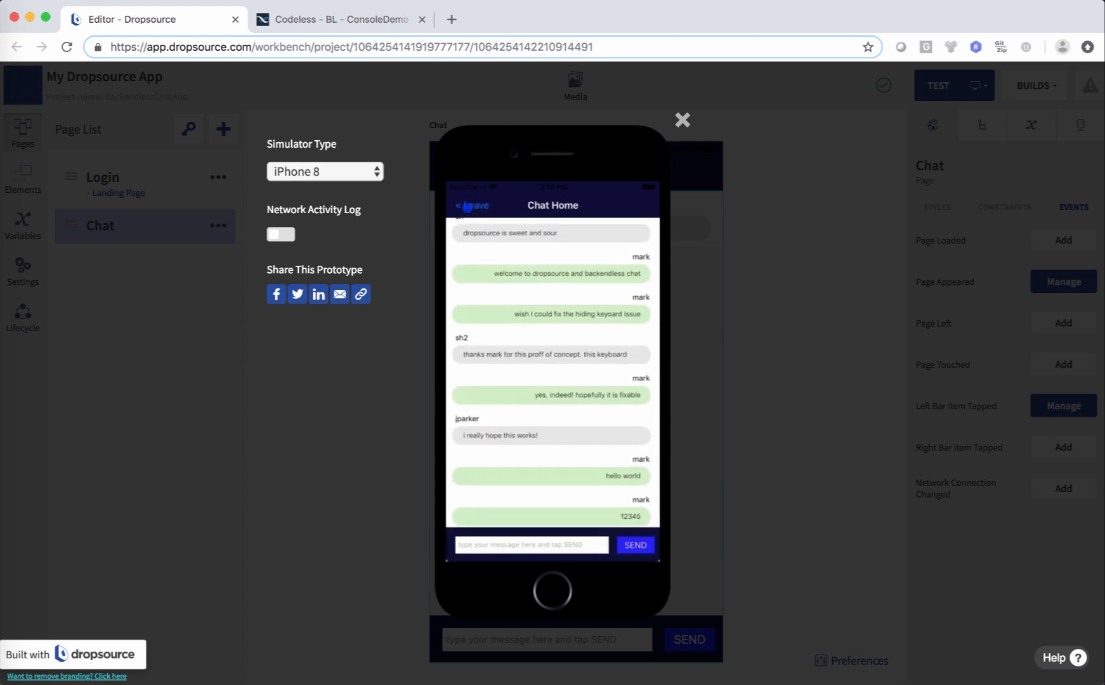
Leave the chat and rejoin it under a different chat username.
{"action": "left_click", "coordinate": [468, 207]}
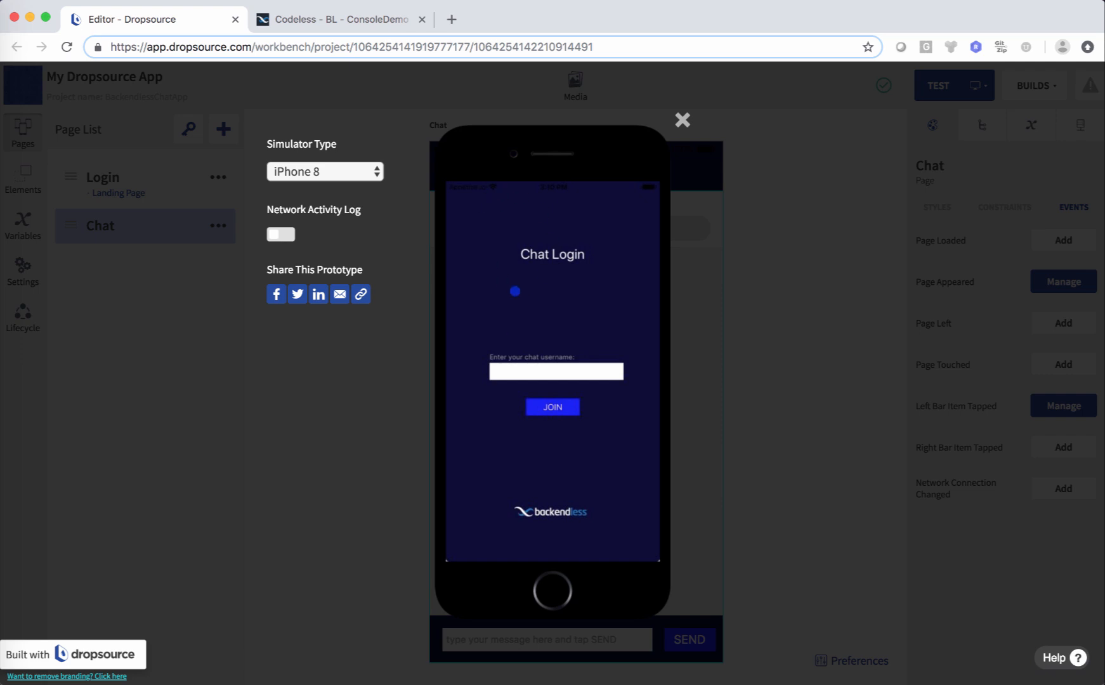
{"action": "left_click", "coordinate": [512, 372]}
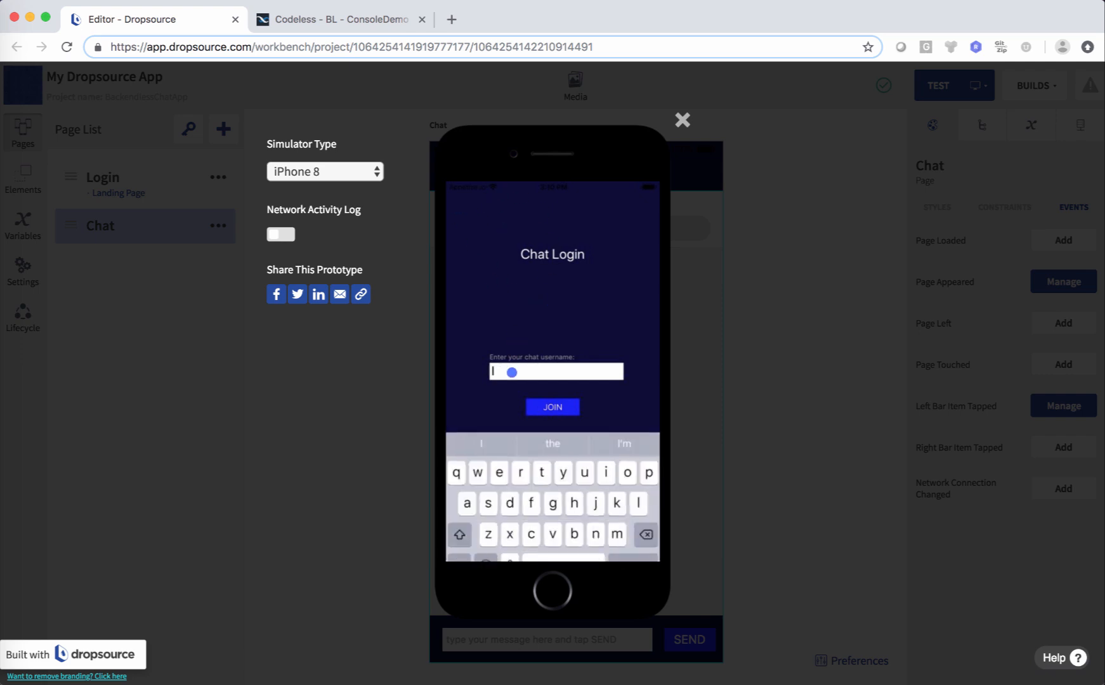
{"action": "type", "text": "me"}
{"action": "key", "text": "Return"}
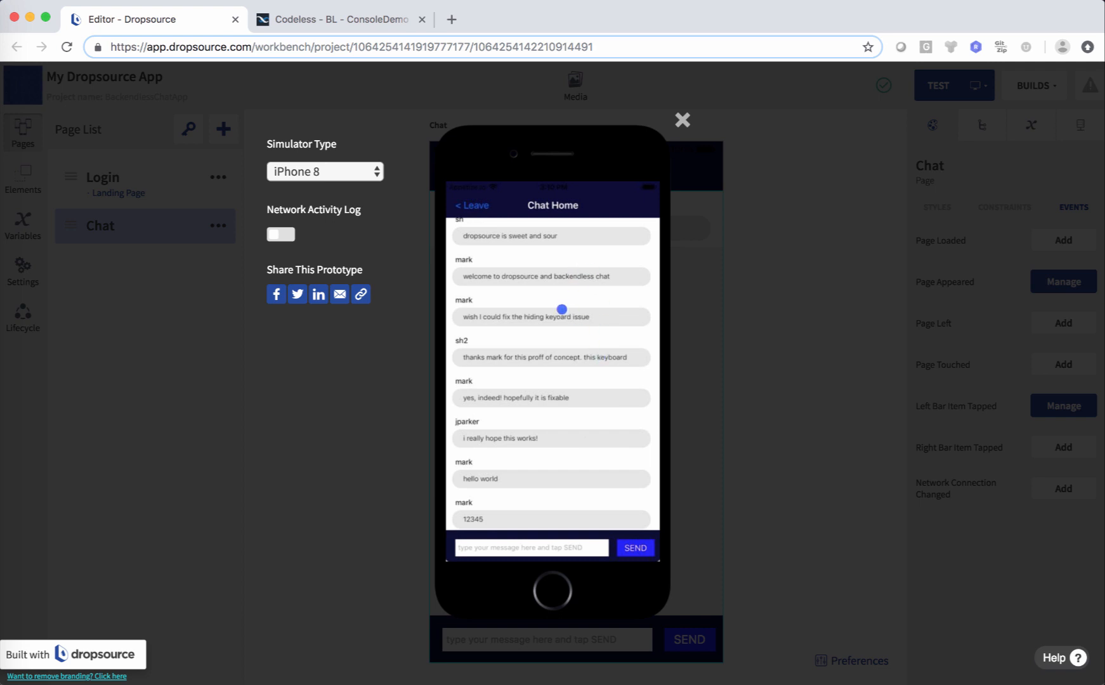
Send a "hello from" message containing the new user's name, and close the simulator.
{"action": "mouse_move", "coordinate": [563, 309]}
{"action": "left_mouse_down"}
{"action": "mouse_move", "coordinate": [560, 392]}
{"action": "mouse_move", "coordinate": [564, 309]}
{"action": "left_mouse_up"}
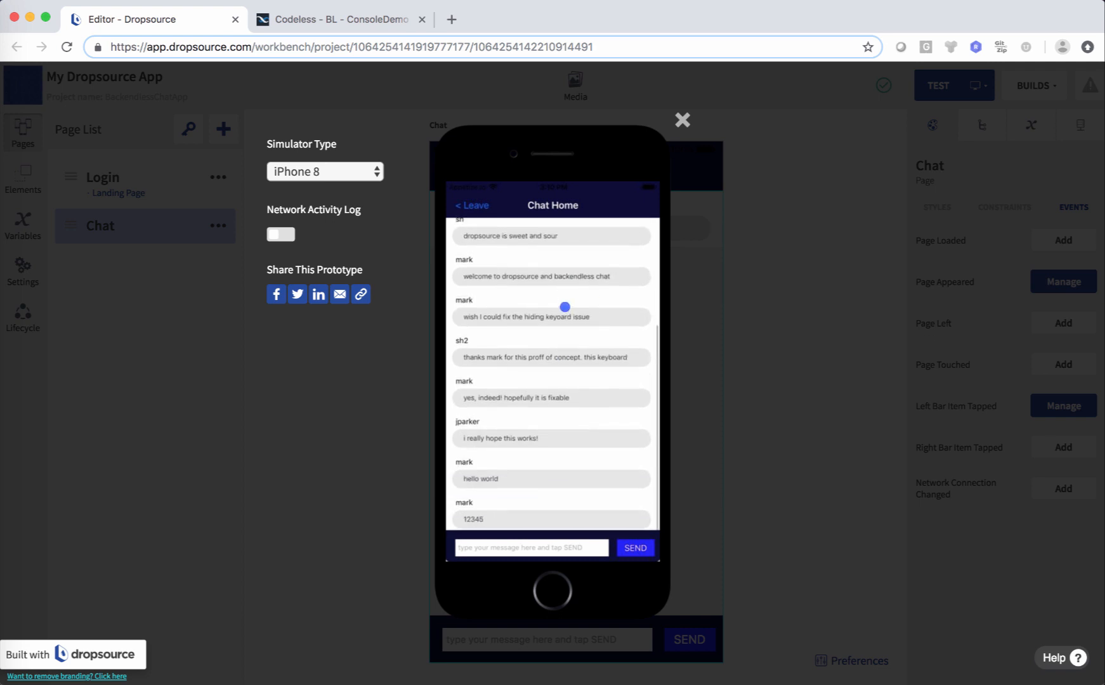
{"action": "left_click", "coordinate": [506, 547]}
{"action": "type", "text": "hello "}
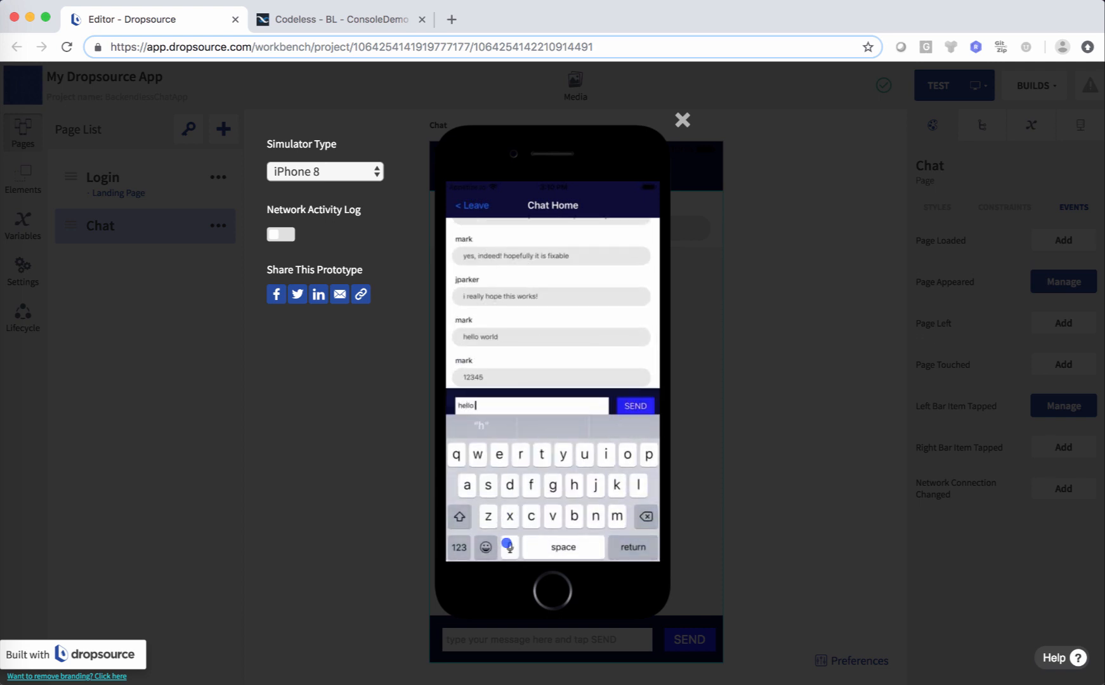
{"action": "type", "text": "from ios"}
{"action": "key", "text": "Return"}
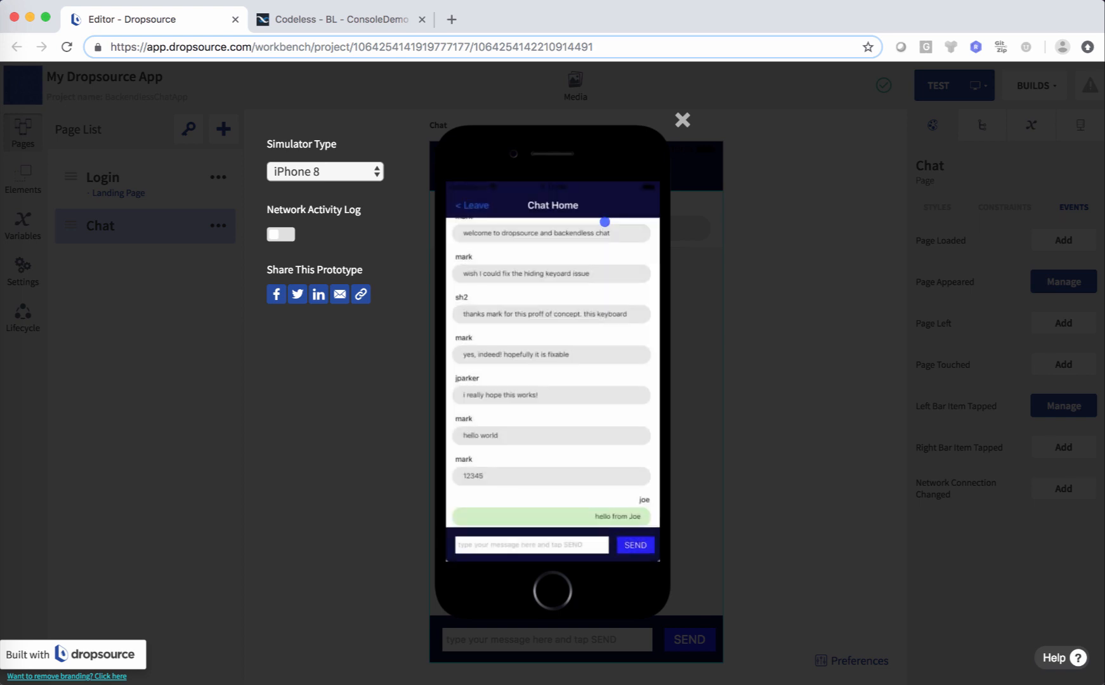
{"action": "left_click", "coordinate": [683, 120]}
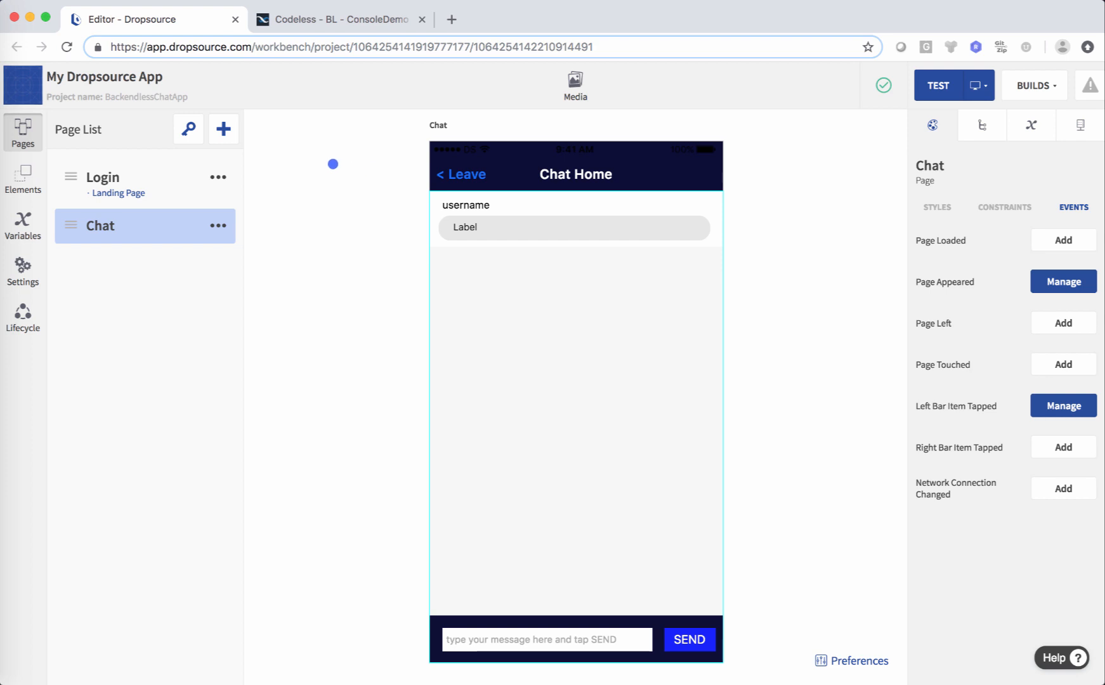
Compare the layouts of the Login and Chat pages in the editor, ending on the Login page.
{"action": "left_click", "coordinate": [166, 171]}
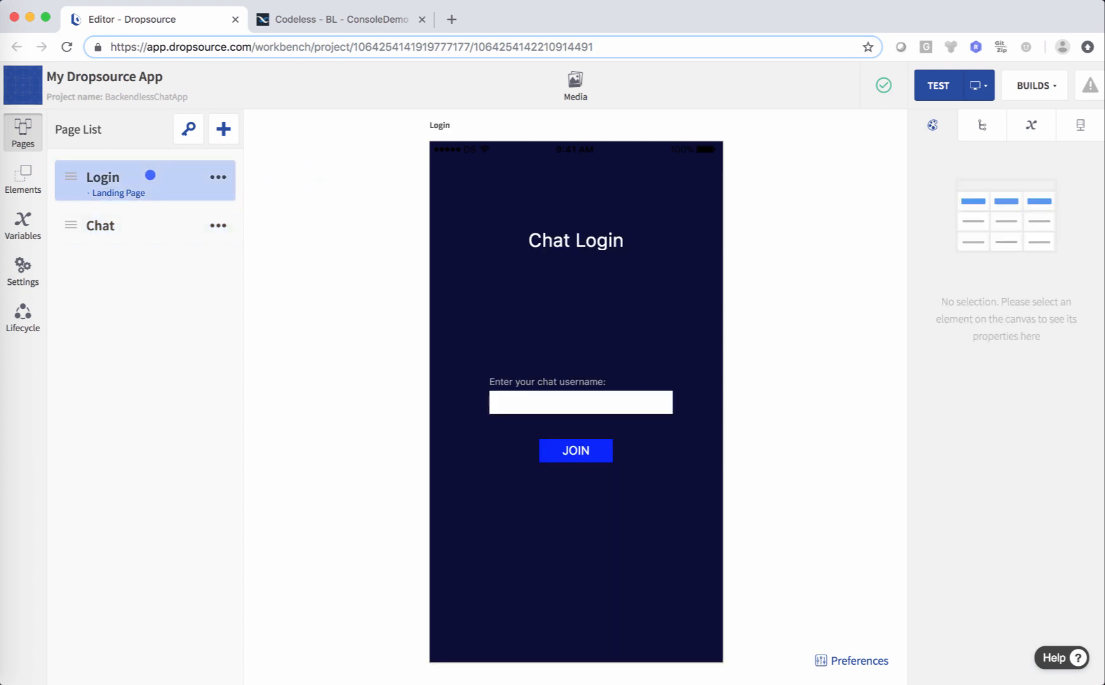
{"action": "left_click", "coordinate": [139, 213]}
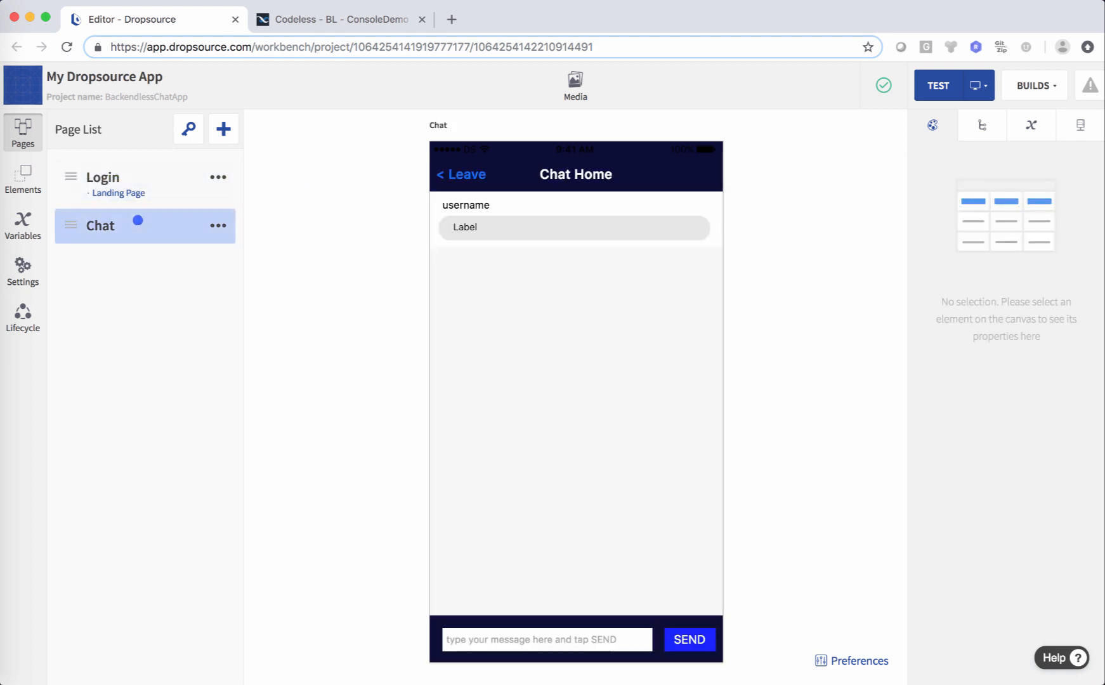
{"action": "left_click", "coordinate": [165, 185]}
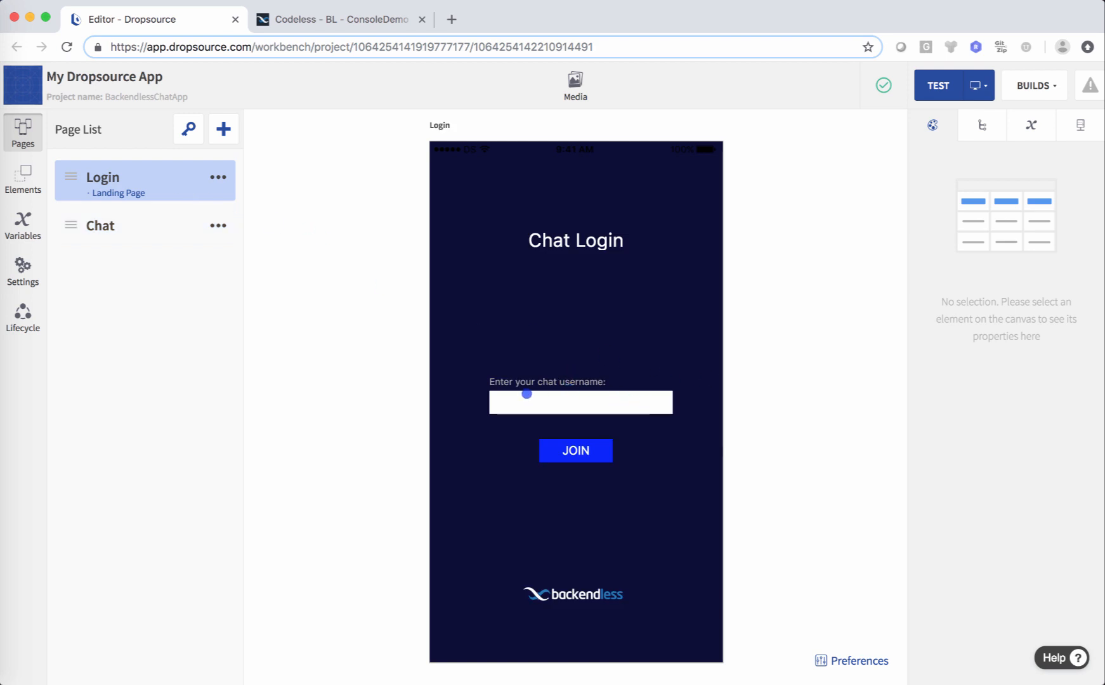
Examine the Hide Keyboard, Set Value and Go to Page actions in the username field's Returned event on the Login page.
{"action": "left_click", "coordinate": [587, 405]}
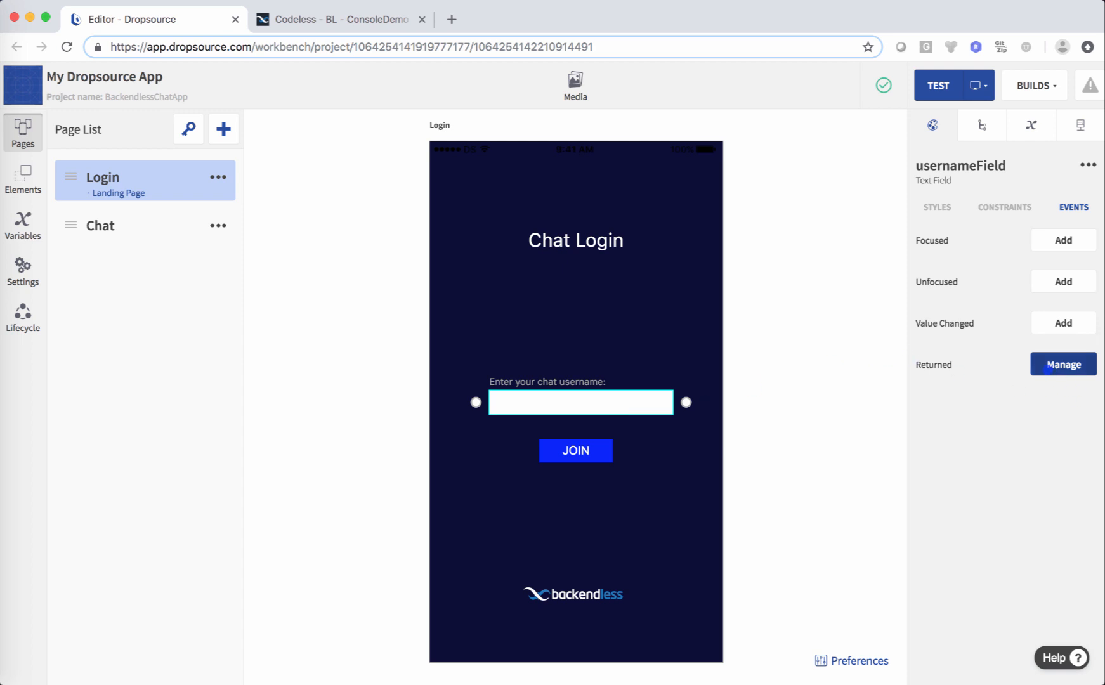
{"action": "left_click", "coordinate": [1046, 368]}
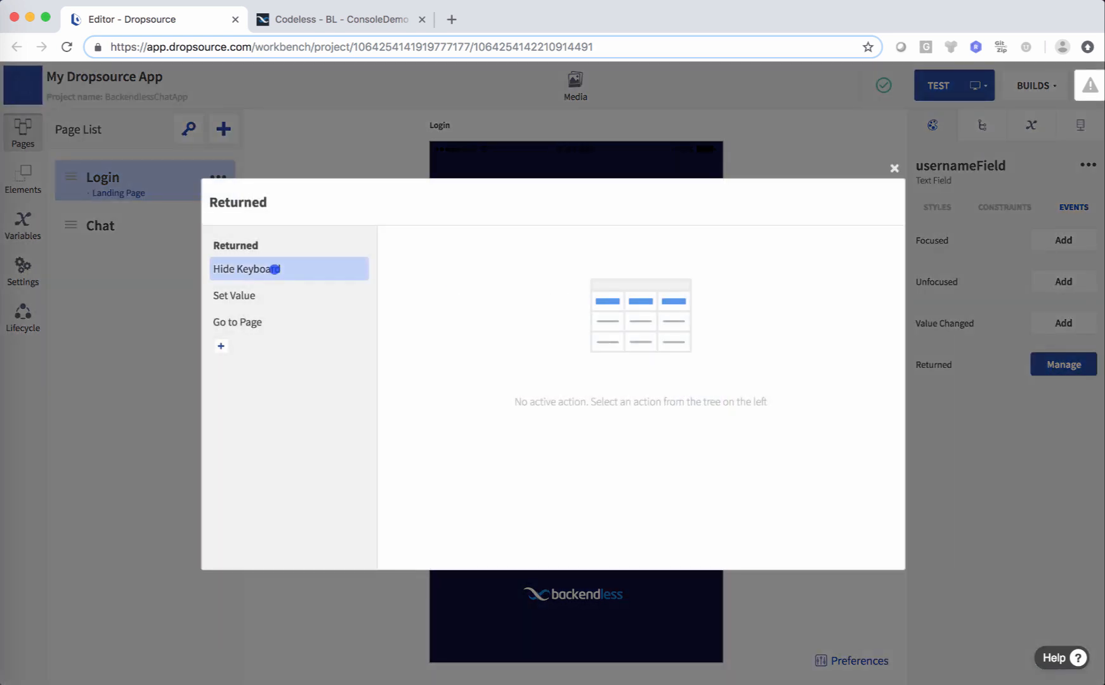
{"action": "left_click", "coordinate": [274, 269]}
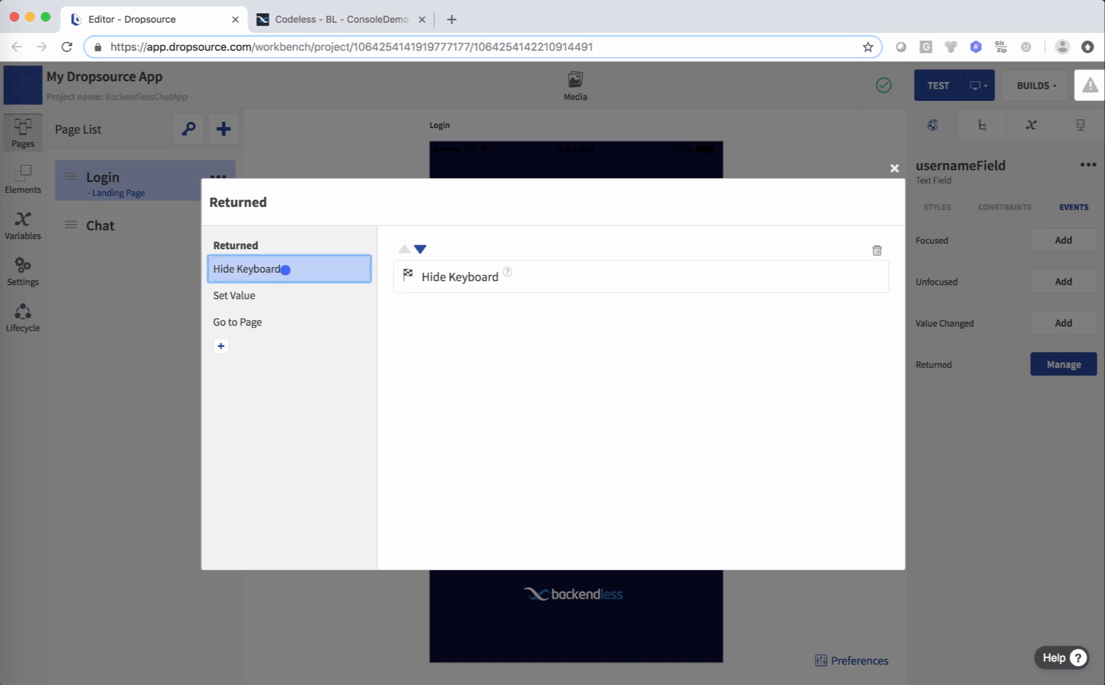
{"action": "left_click", "coordinate": [259, 293]}
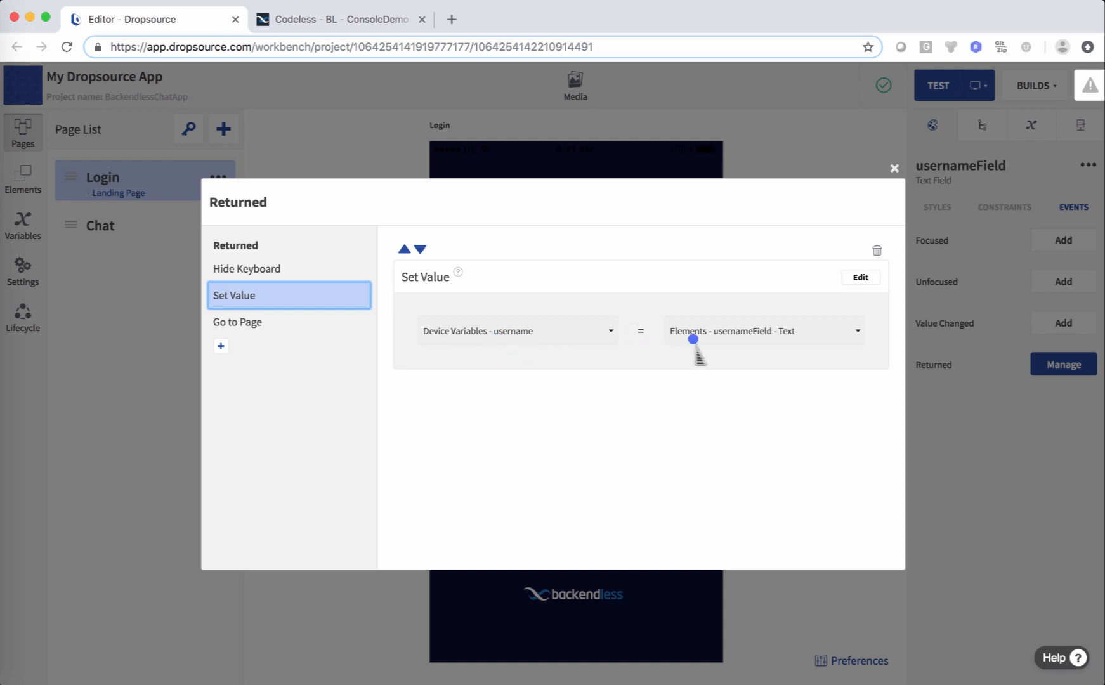
{"action": "left_click", "coordinate": [303, 322]}
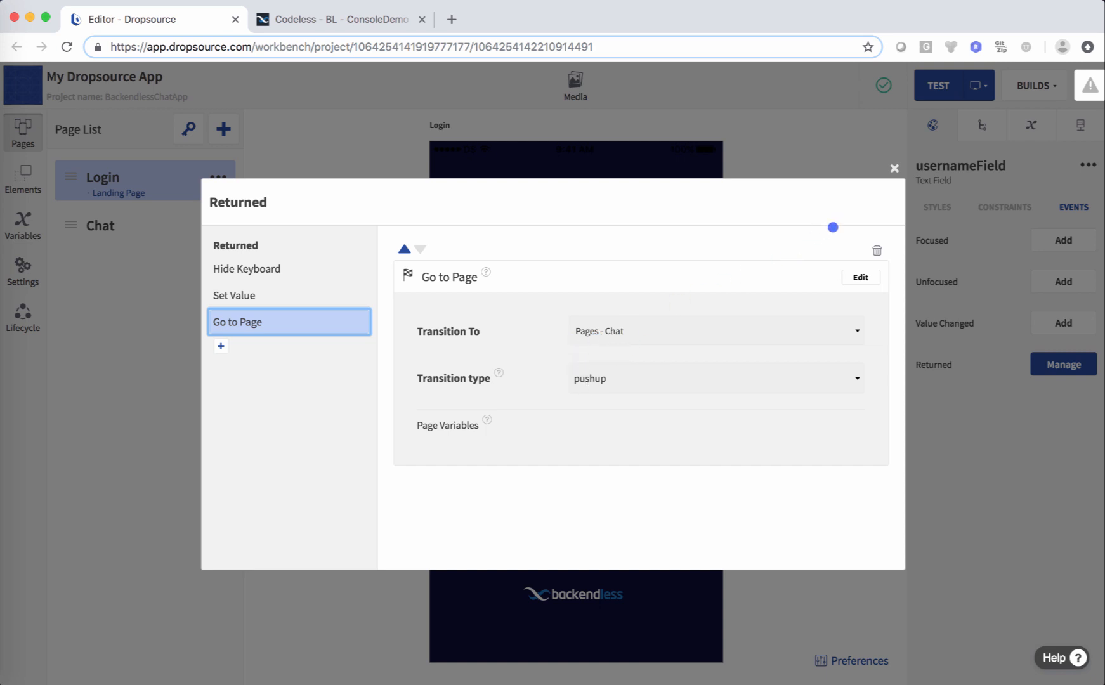
{"action": "left_click", "coordinate": [257, 296]}
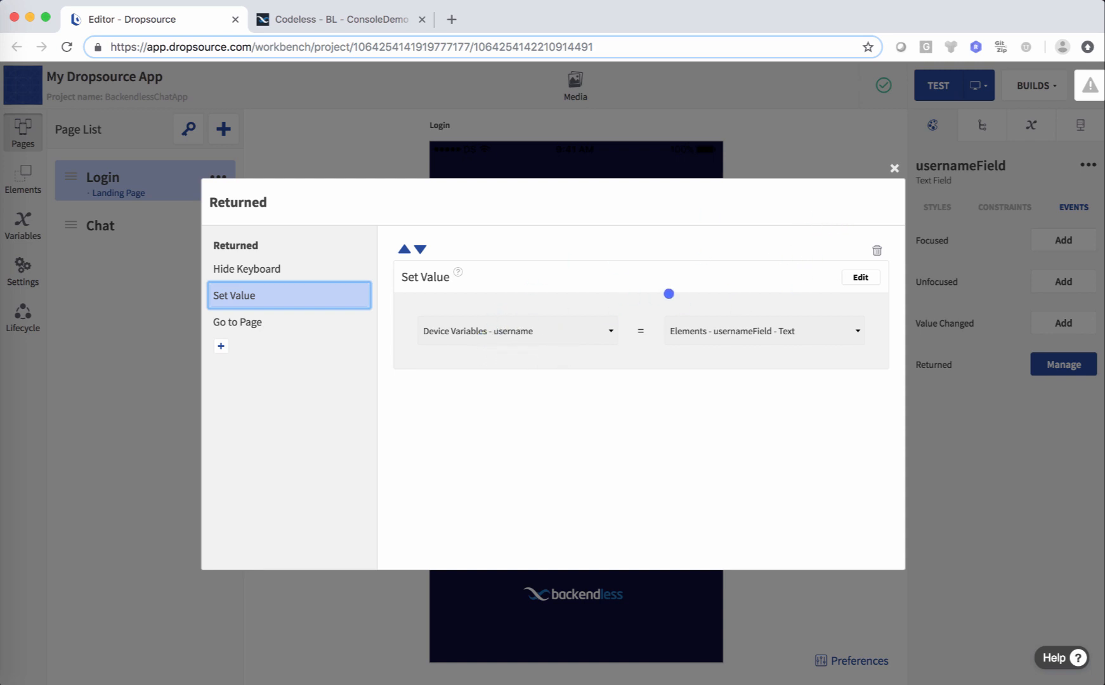
{"action": "left_click", "coordinate": [894, 168]}
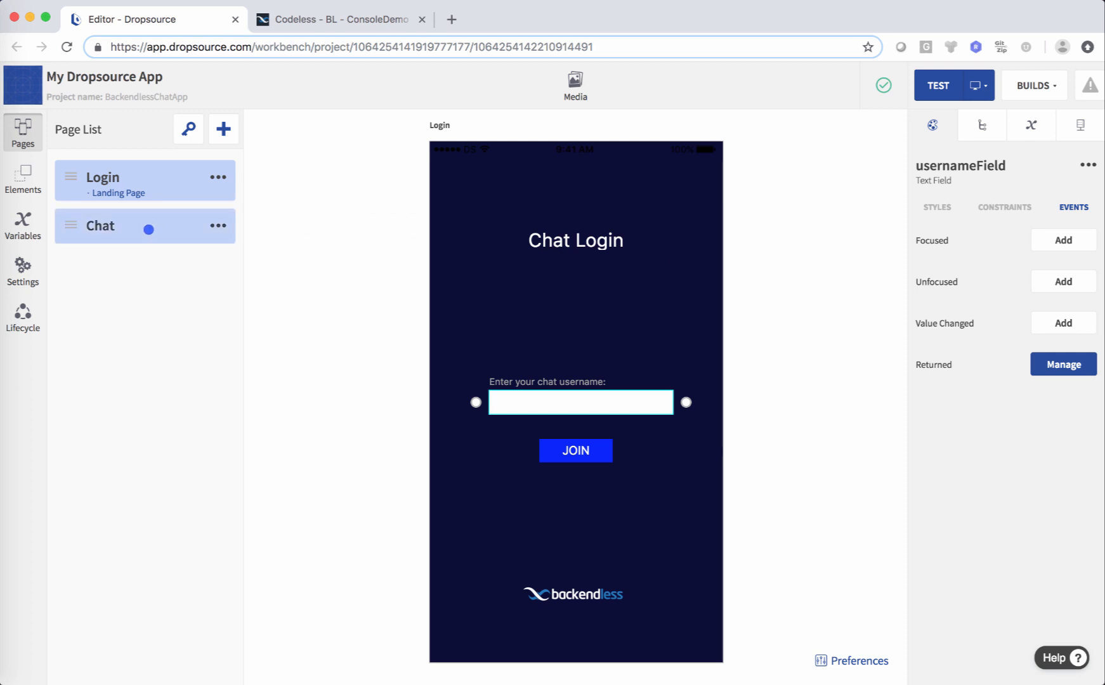
Inspect the style properties of the Chat page's table view, its cell, and the username and message labels.
{"action": "left_click", "coordinate": [149, 229]}
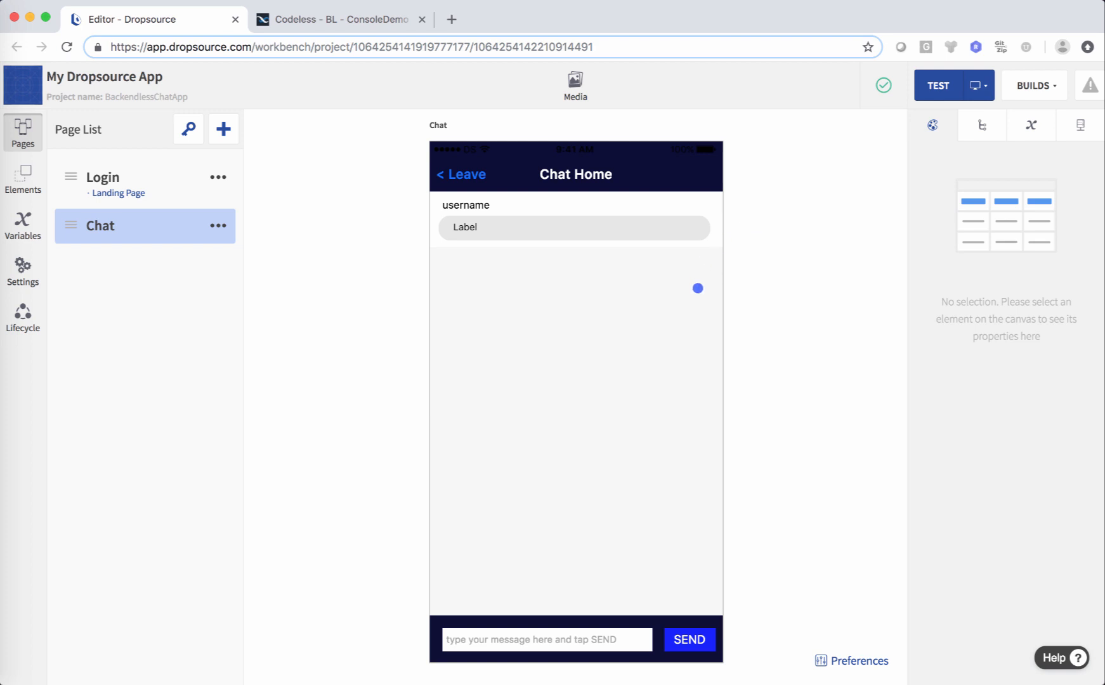
{"action": "left_click", "coordinate": [601, 307]}
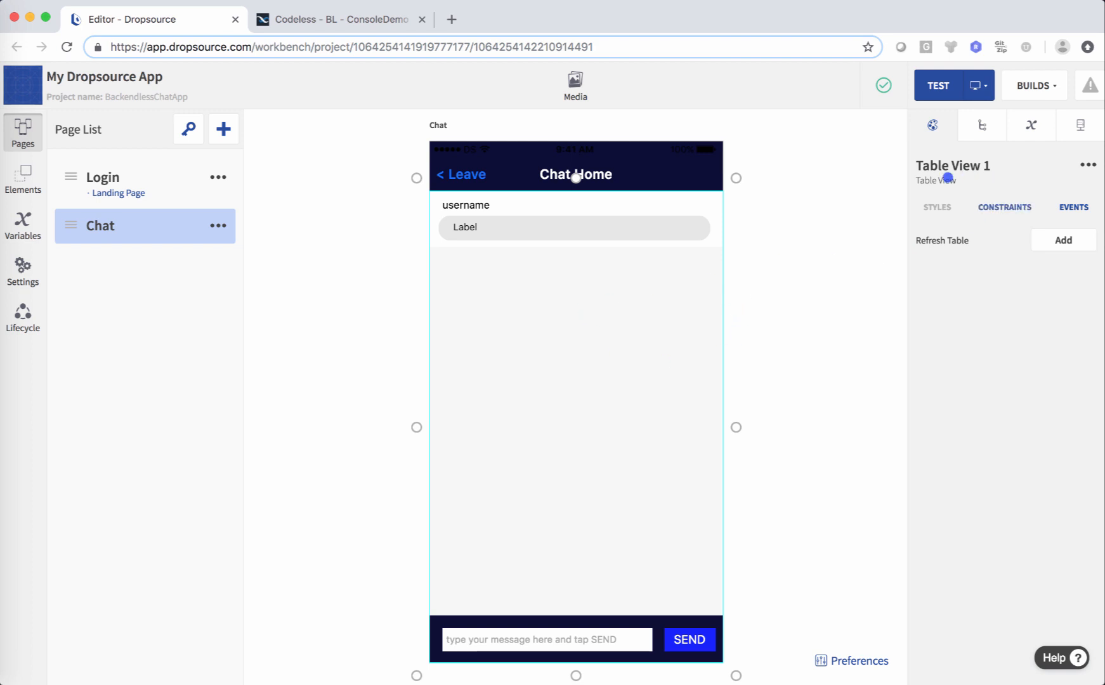
{"action": "left_click", "coordinate": [937, 207]}
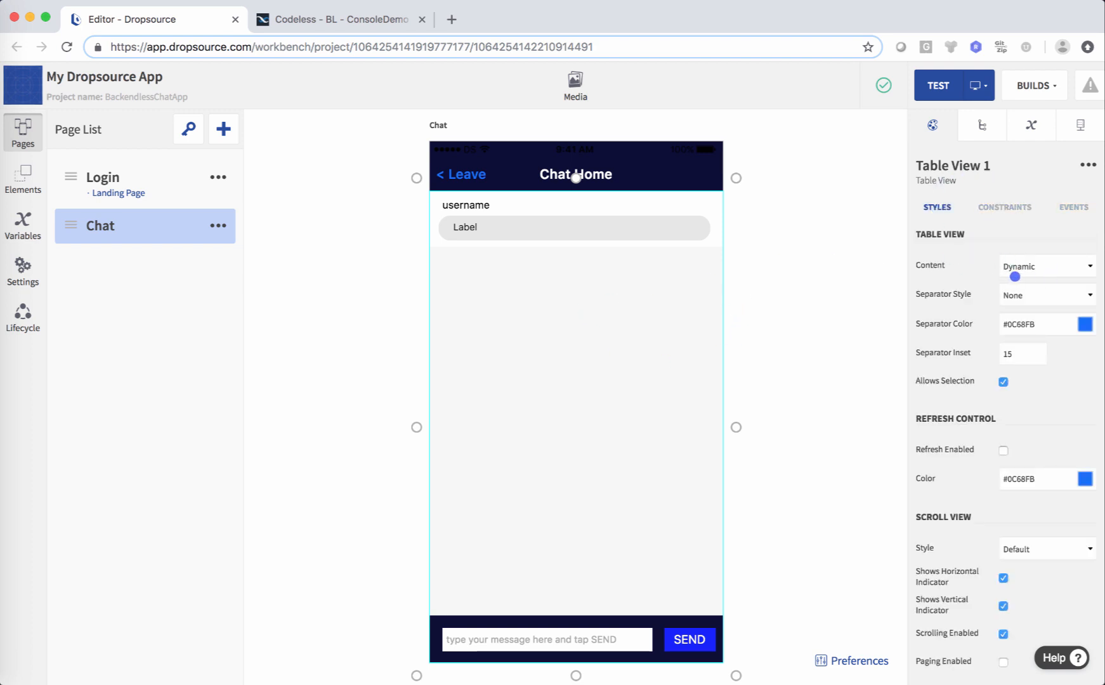
{"action": "left_click", "coordinate": [713, 202]}
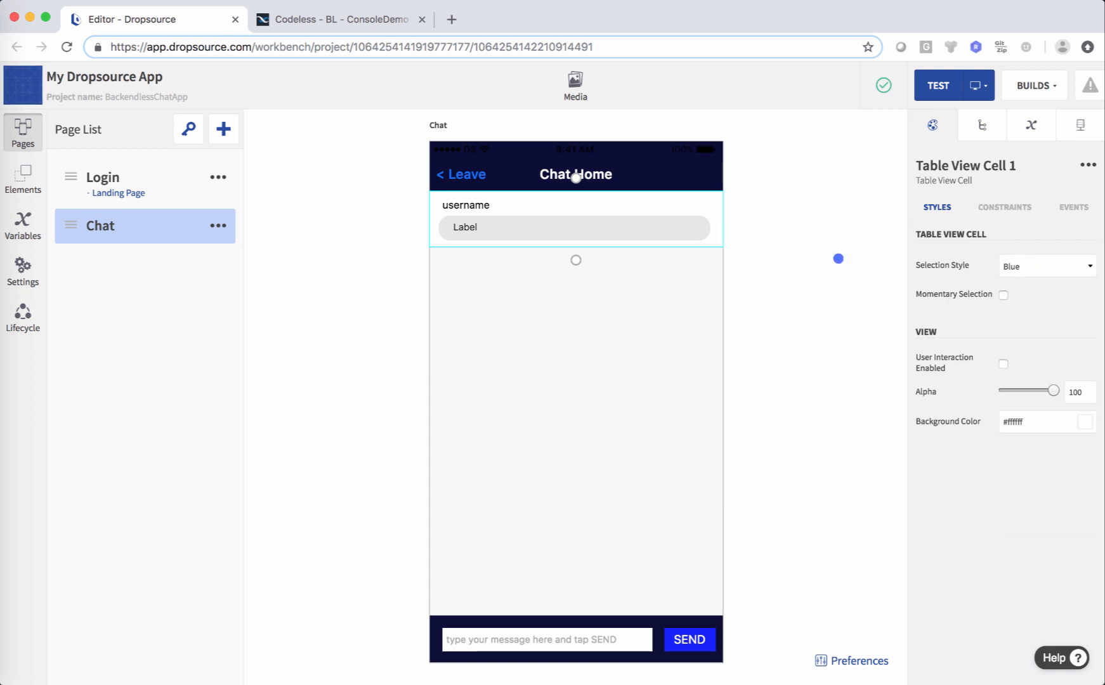
{"action": "left_click", "coordinate": [481, 207]}
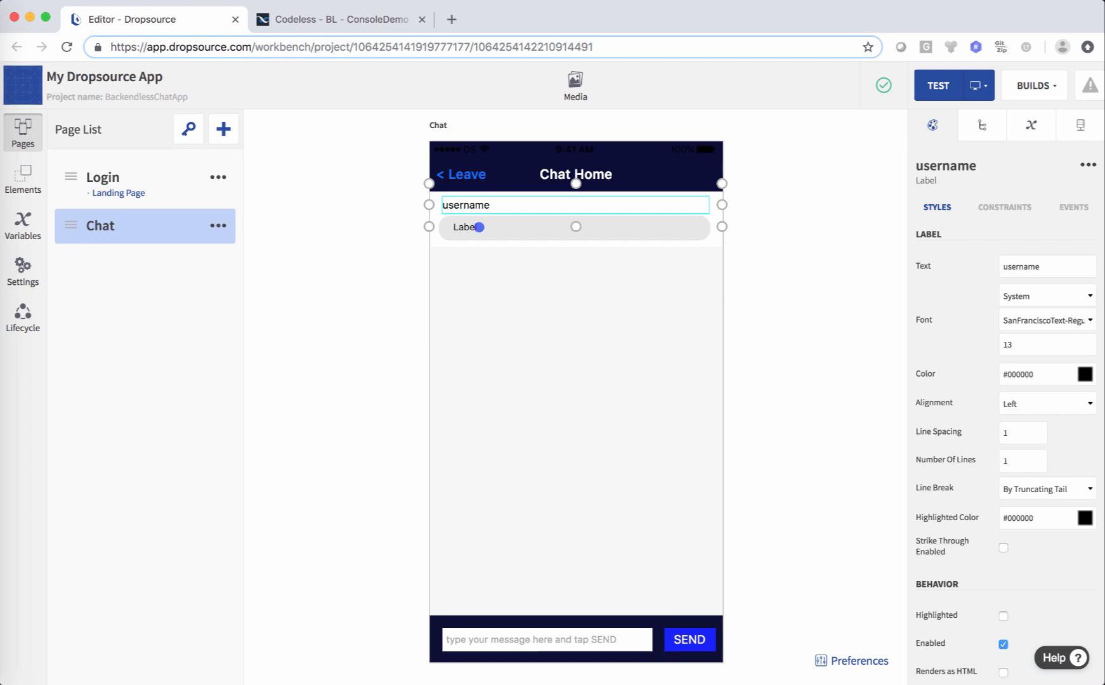
{"action": "left_click", "coordinate": [480, 227]}
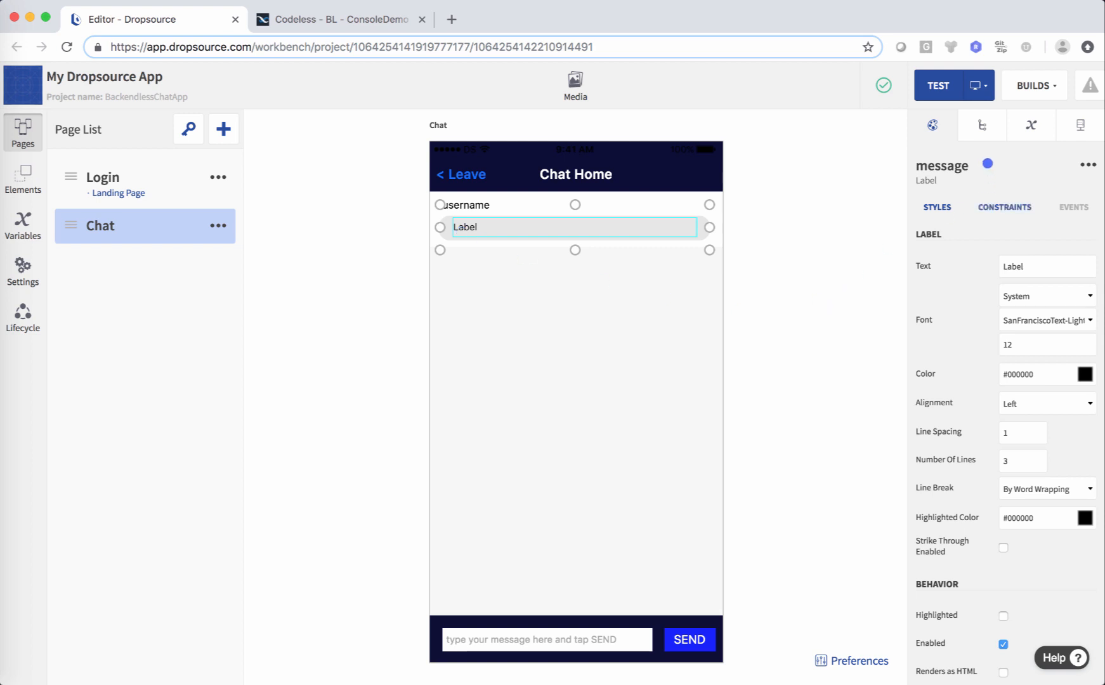
Examine the Chat page's element tree, covering Scroll View 1, the message text field, Table View 1 and publishMessageView, with both child branches collapsed.
{"action": "left_click", "coordinate": [982, 133]}
{"action": "left_click", "coordinate": [975, 216]}
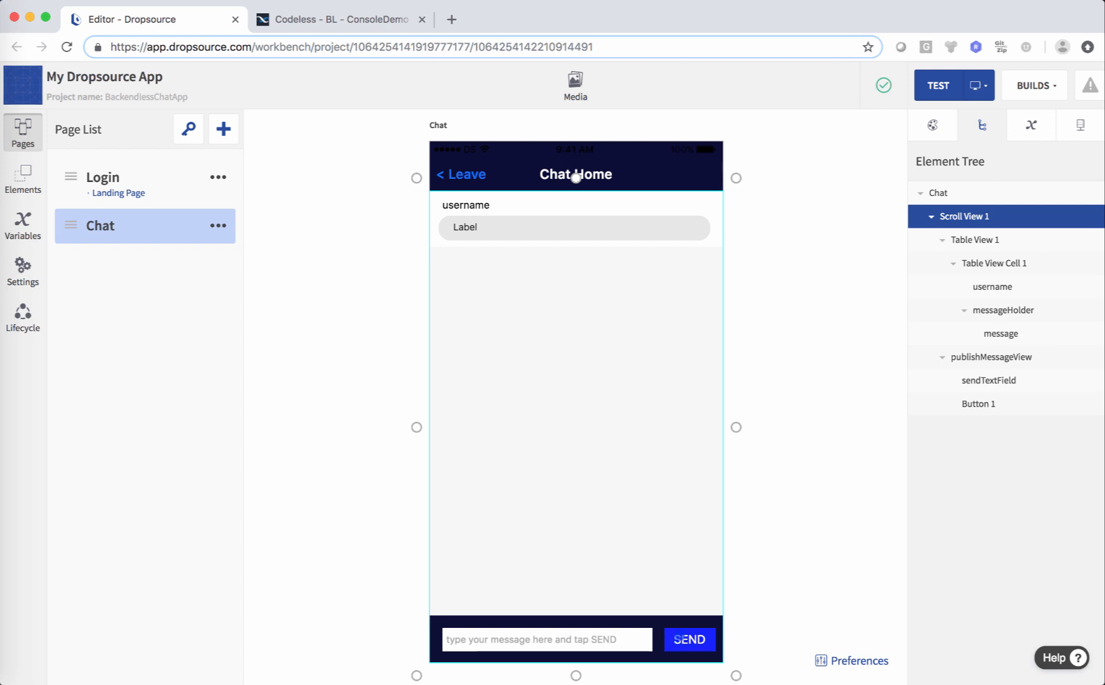
{"action": "left_click", "coordinate": [515, 637]}
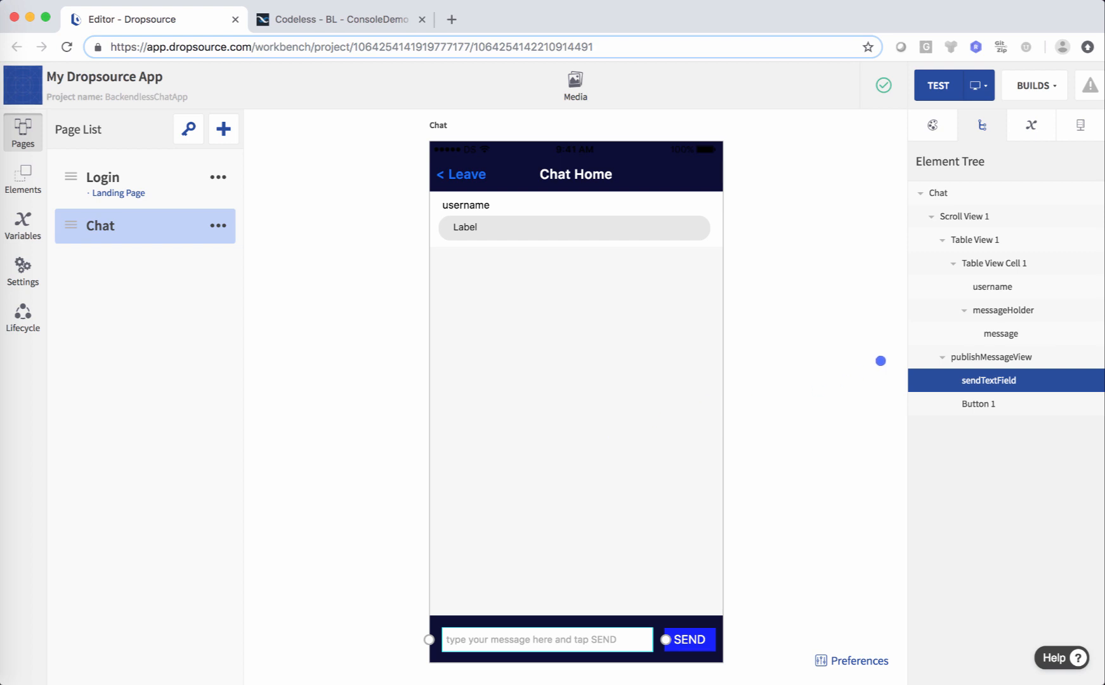
{"action": "left_click", "coordinate": [972, 217]}
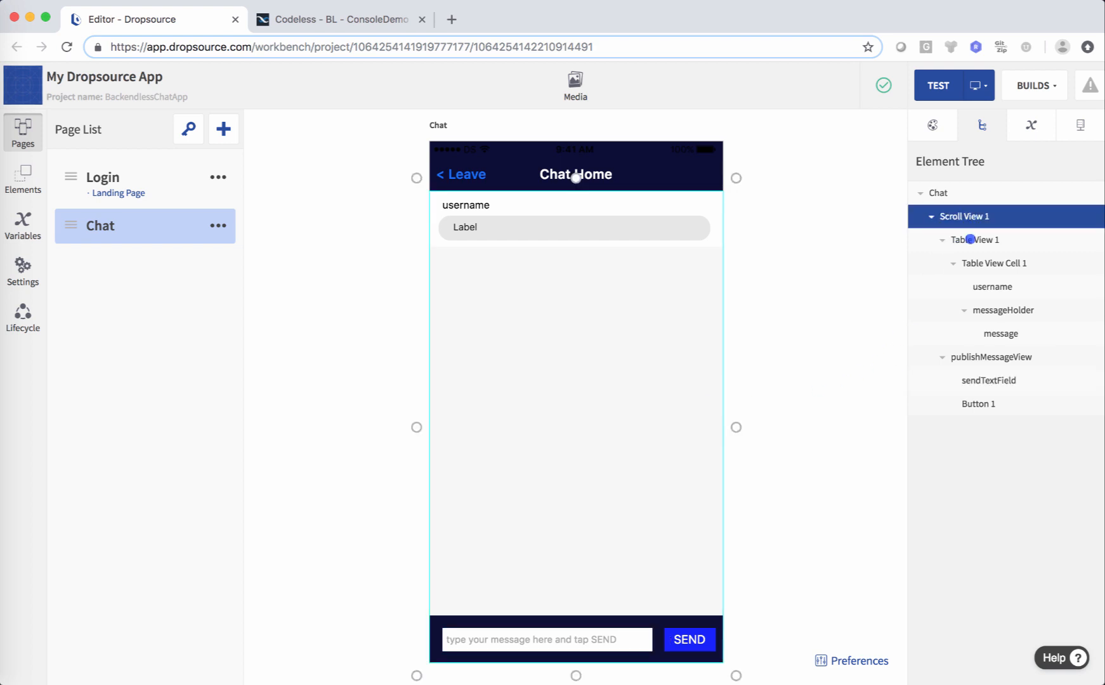
{"action": "left_click", "coordinate": [943, 240]}
{"action": "left_click", "coordinate": [942, 262]}
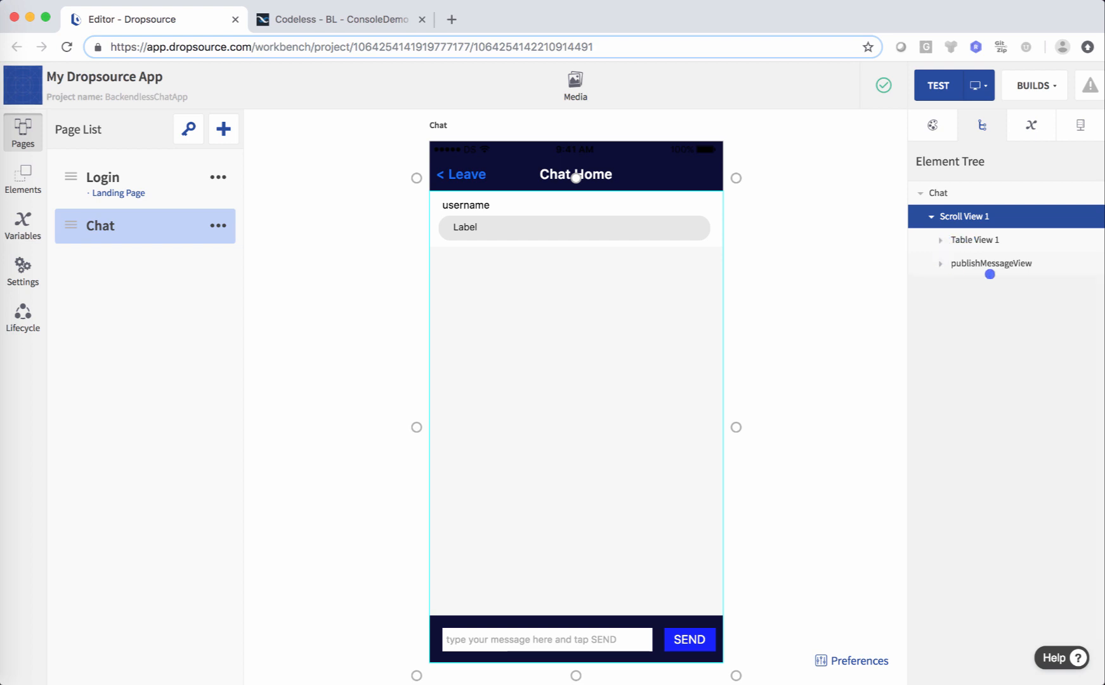
{"action": "left_click", "coordinate": [995, 267]}
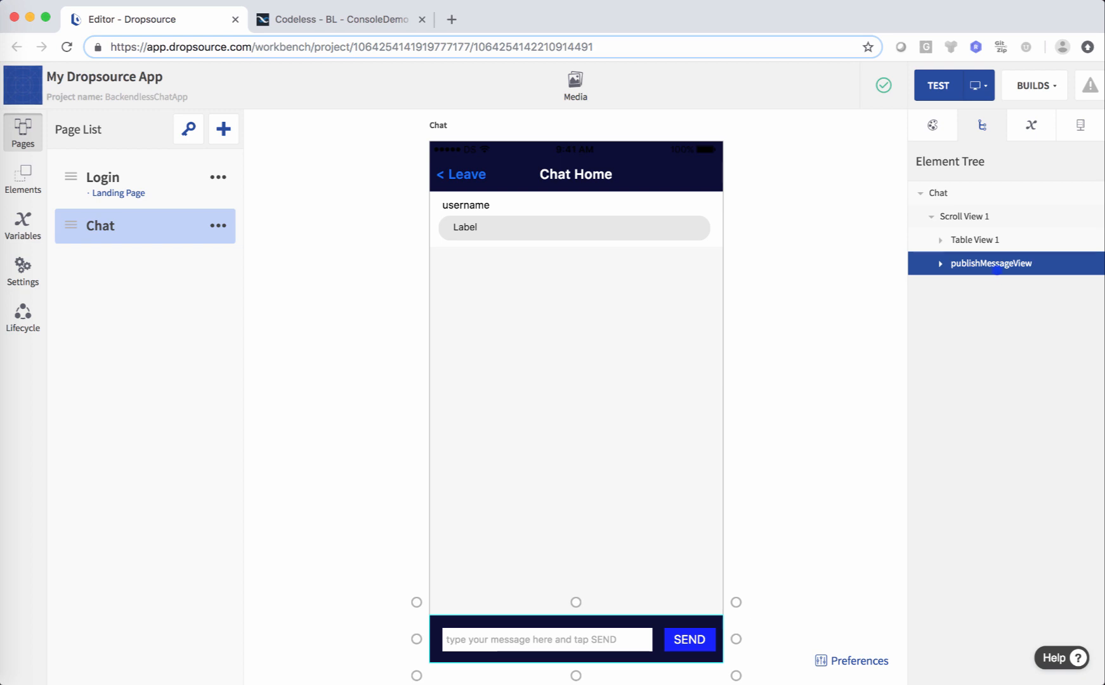
{"action": "left_click", "coordinate": [968, 215]}
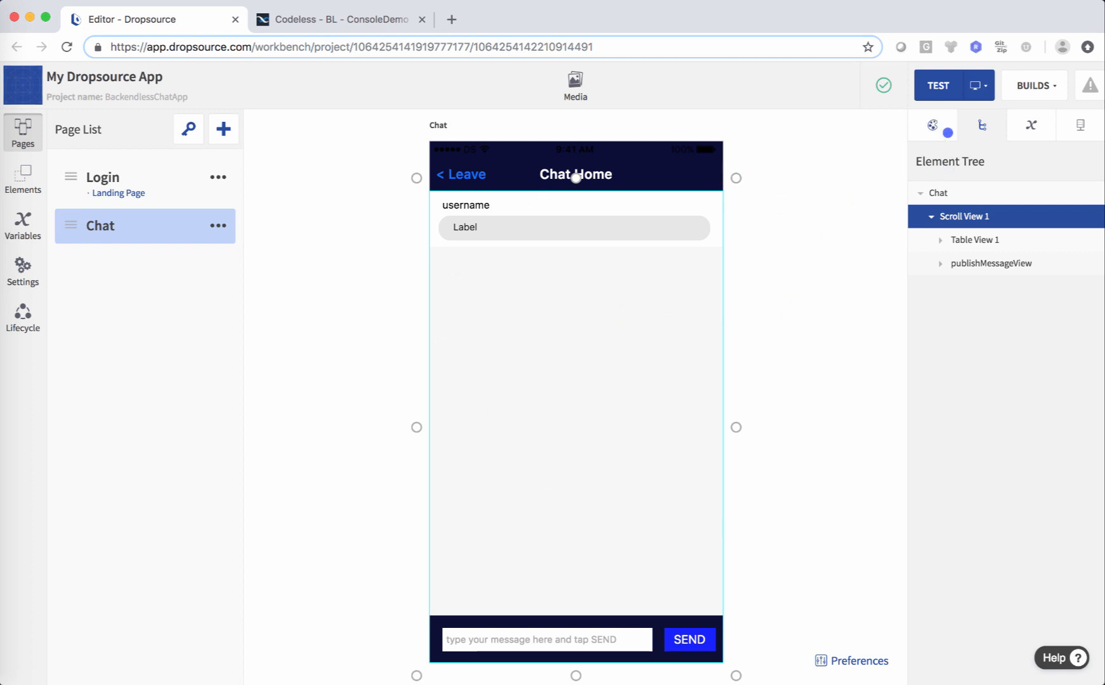
Examine the Chat page's Page Appeared event, covering its two top-level Run API Request actions and the Create Timer action.
{"action": "left_click", "coordinate": [948, 132]}
{"action": "left_click", "coordinate": [988, 135]}
{"action": "left_click", "coordinate": [943, 193]}
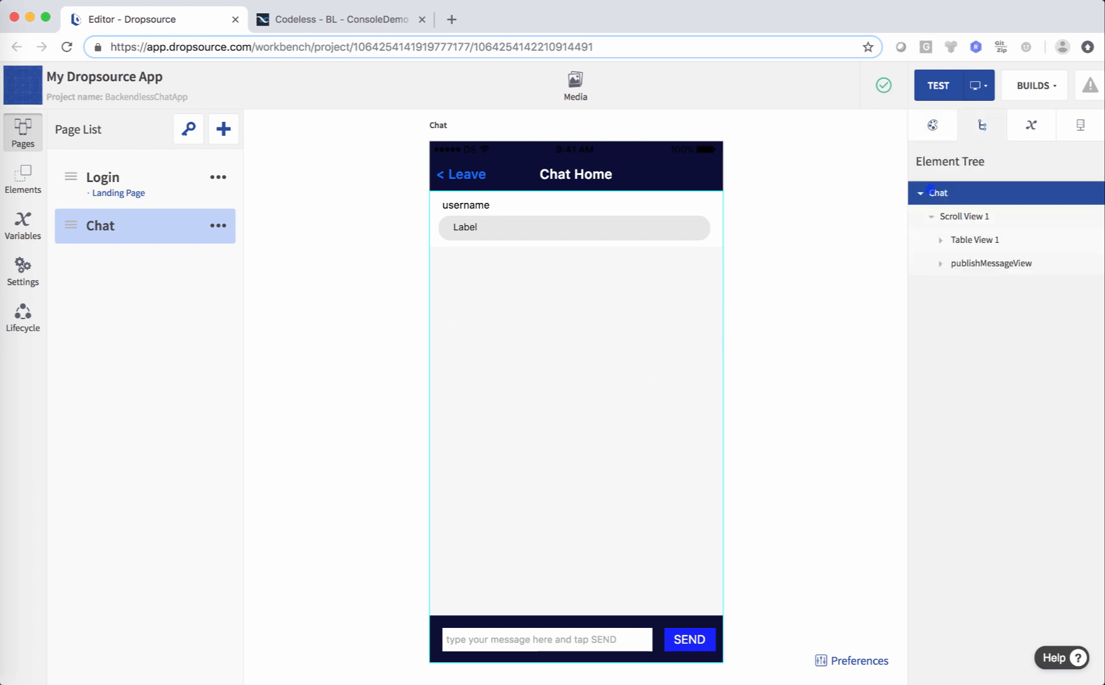
{"action": "left_click", "coordinate": [935, 128]}
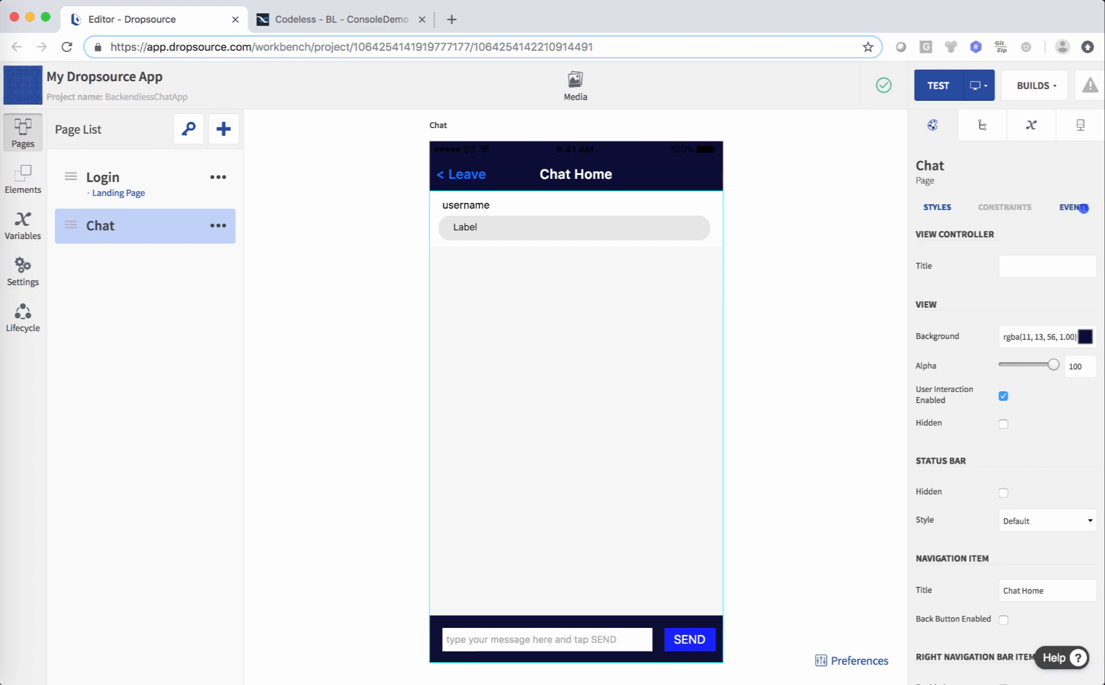
{"action": "left_click", "coordinate": [1076, 209]}
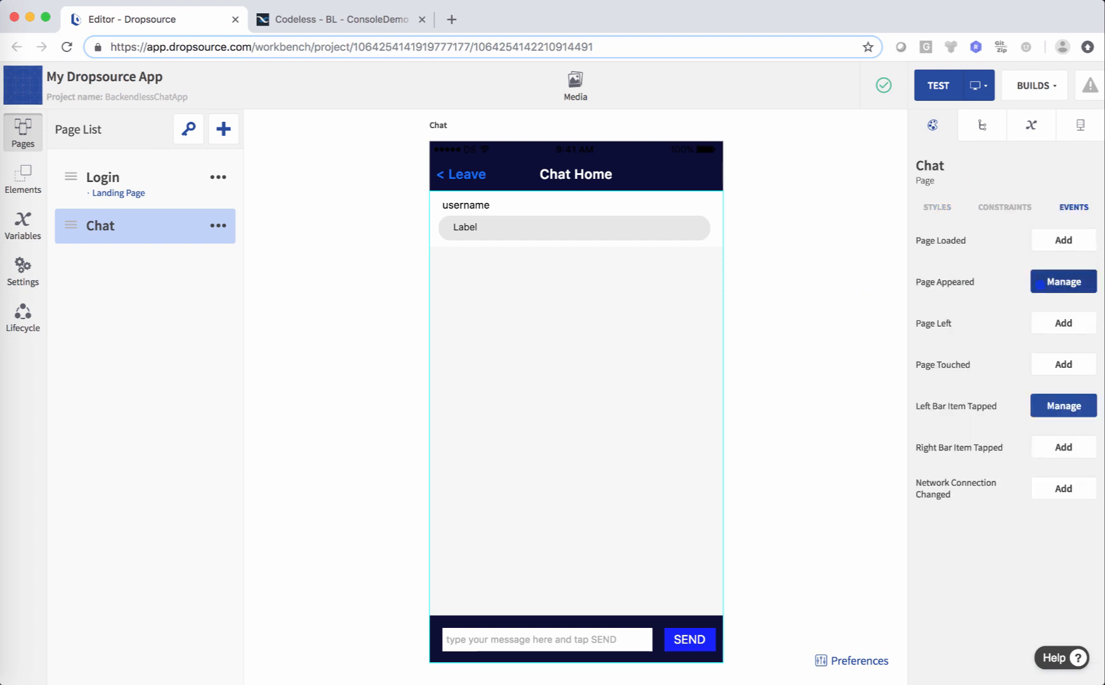
{"action": "left_click", "coordinate": [1057, 281]}
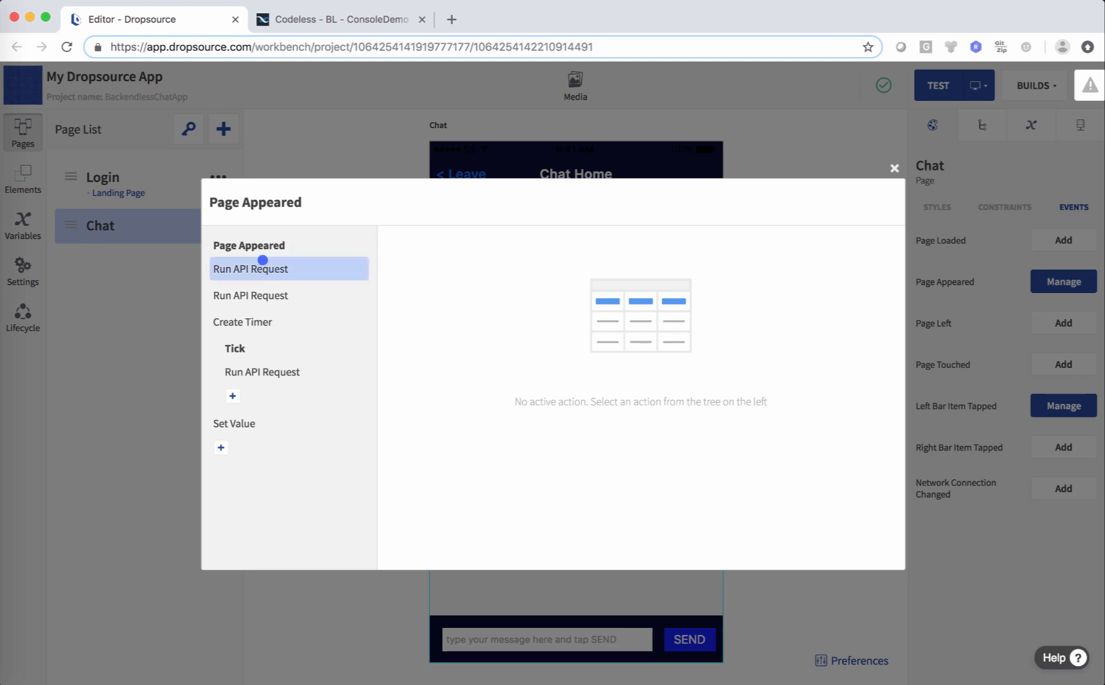
{"action": "left_click", "coordinate": [277, 266]}
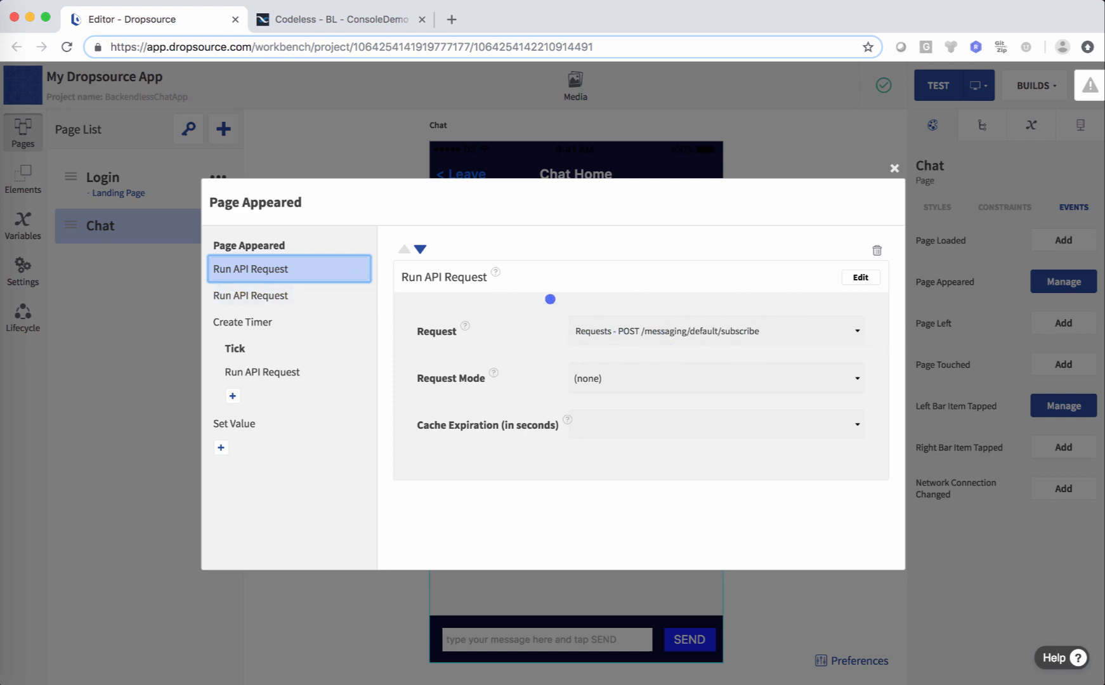
{"action": "left_click", "coordinate": [279, 293]}
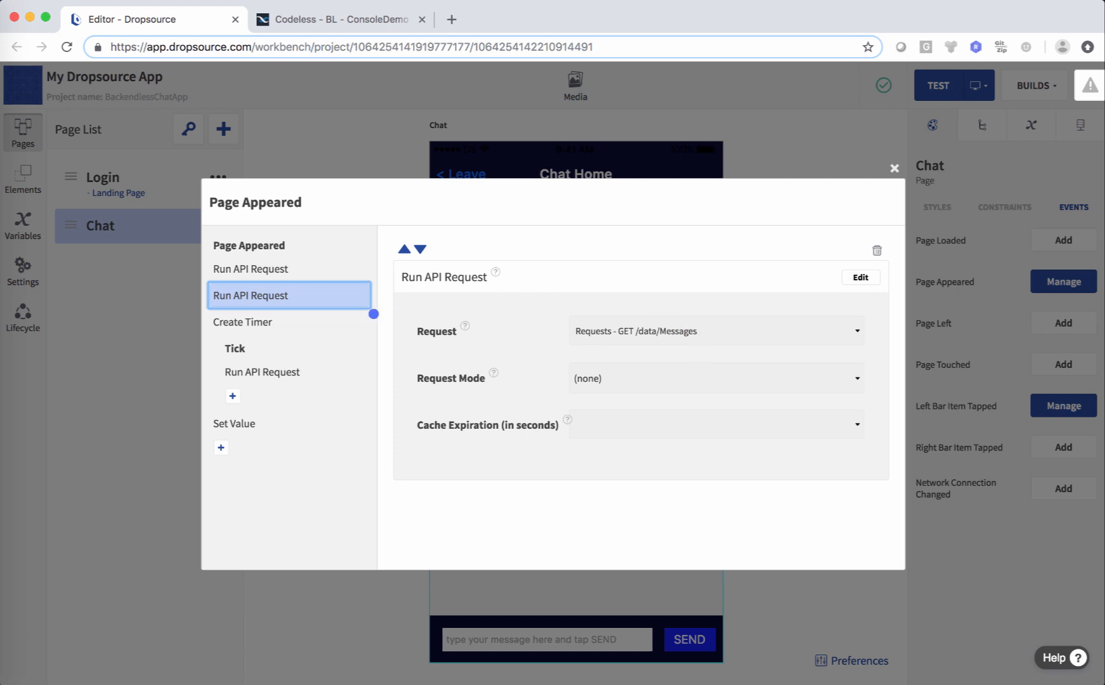
{"action": "left_click", "coordinate": [288, 322]}
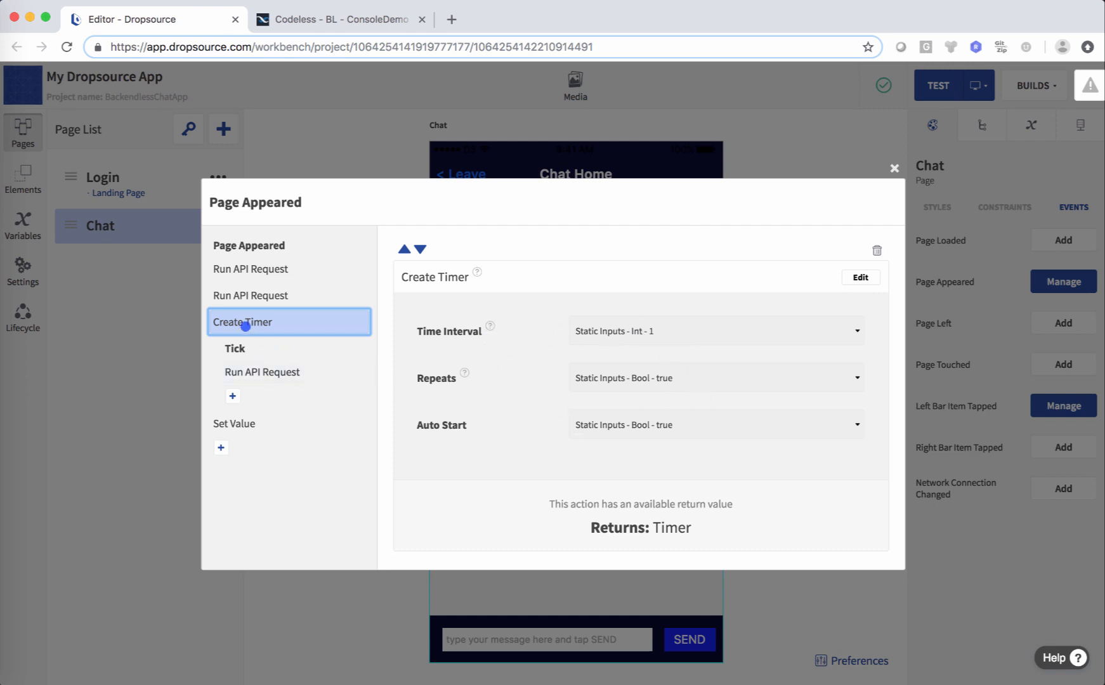
Compare the timer's Tick API request with the second Page Appeared request, check the Set Value action, and close the event.
{"action": "left_click", "coordinate": [271, 373]}
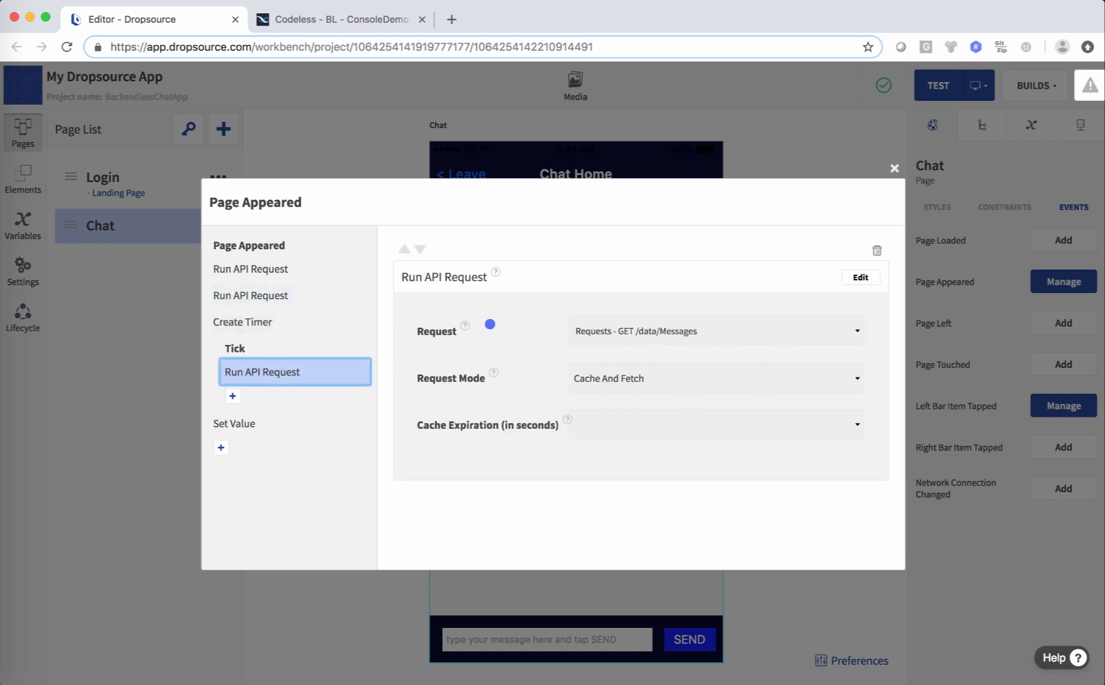
{"action": "left_click", "coordinate": [299, 295]}
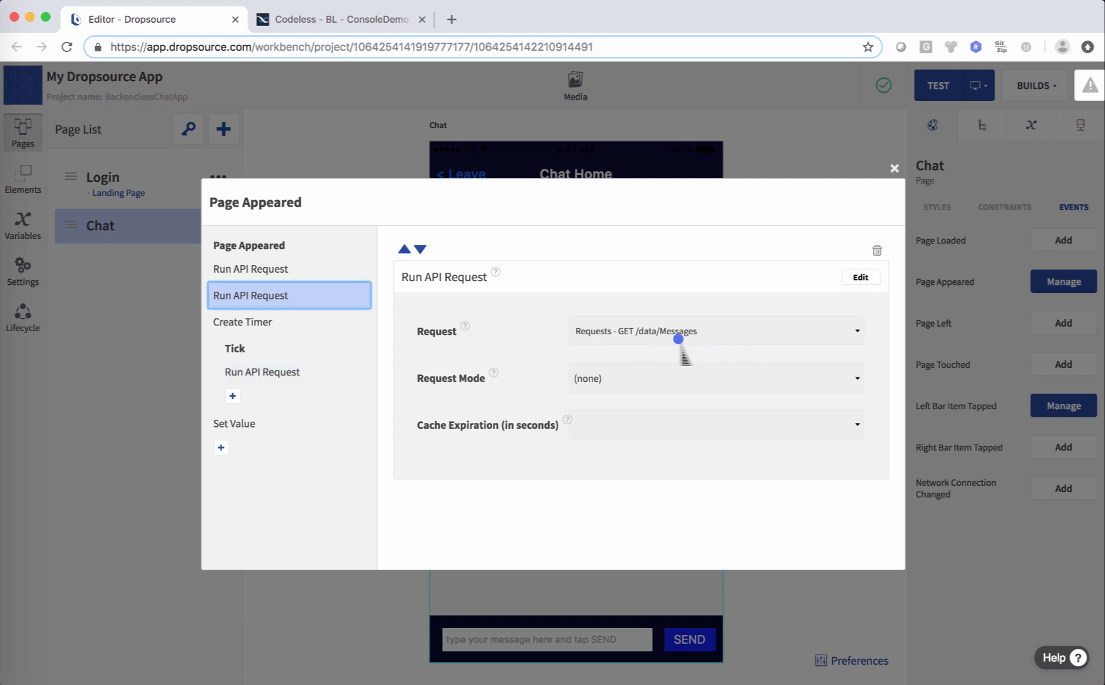
{"action": "left_click", "coordinate": [296, 372]}
{"action": "left_click", "coordinate": [259, 298]}
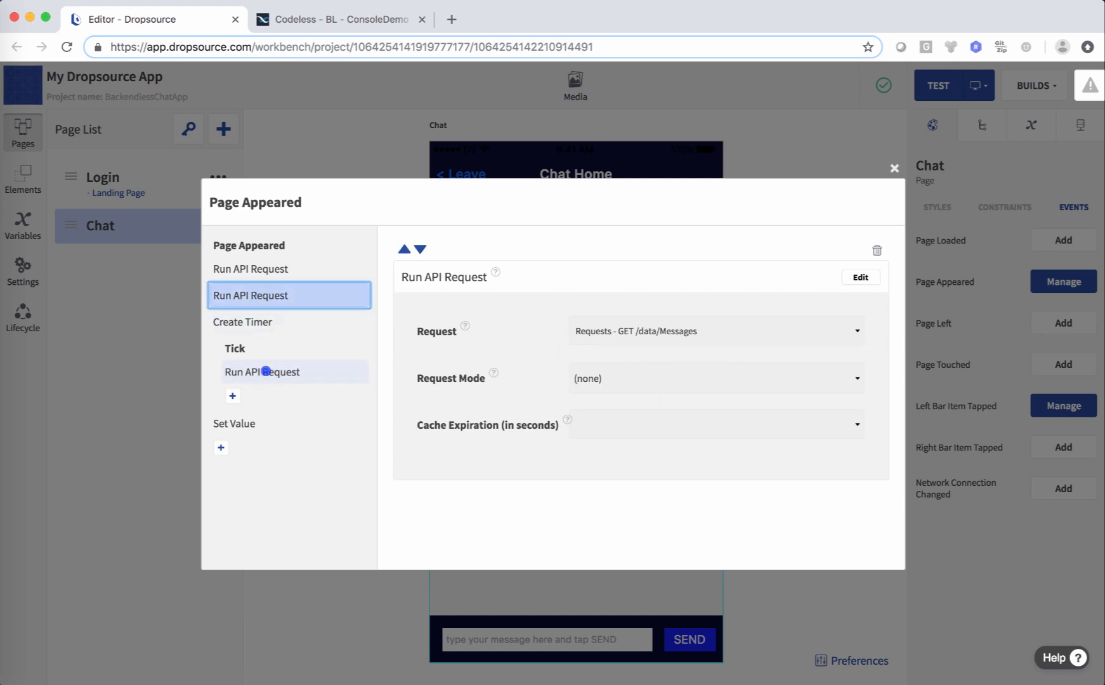
{"action": "left_click", "coordinate": [265, 374]}
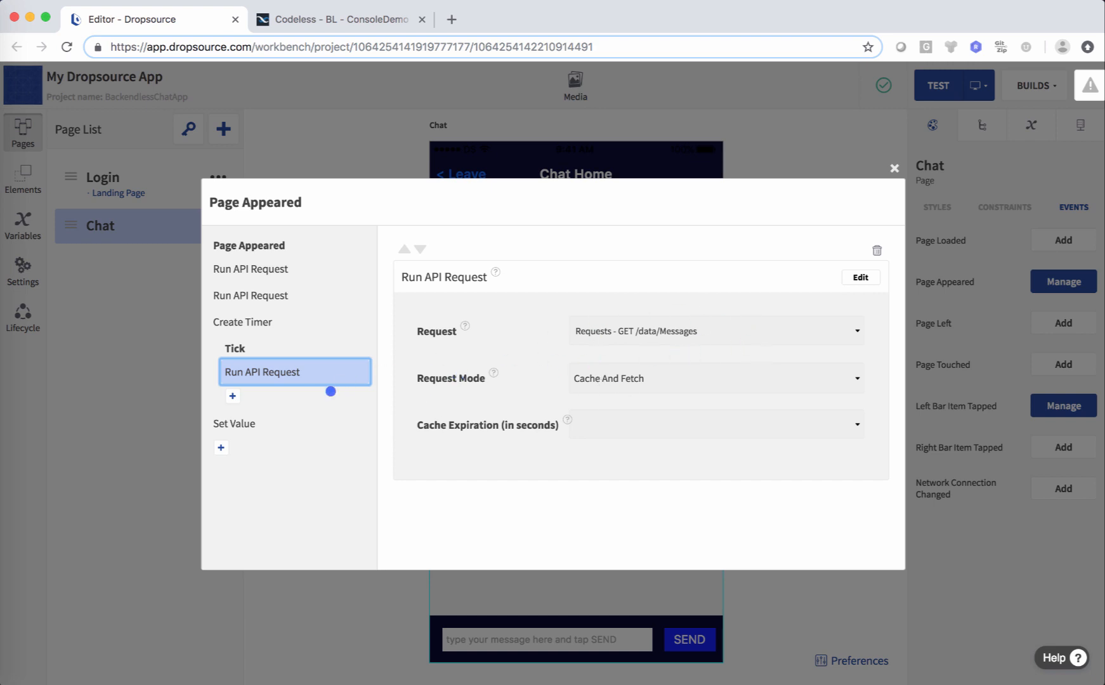
{"action": "left_click", "coordinate": [241, 423]}
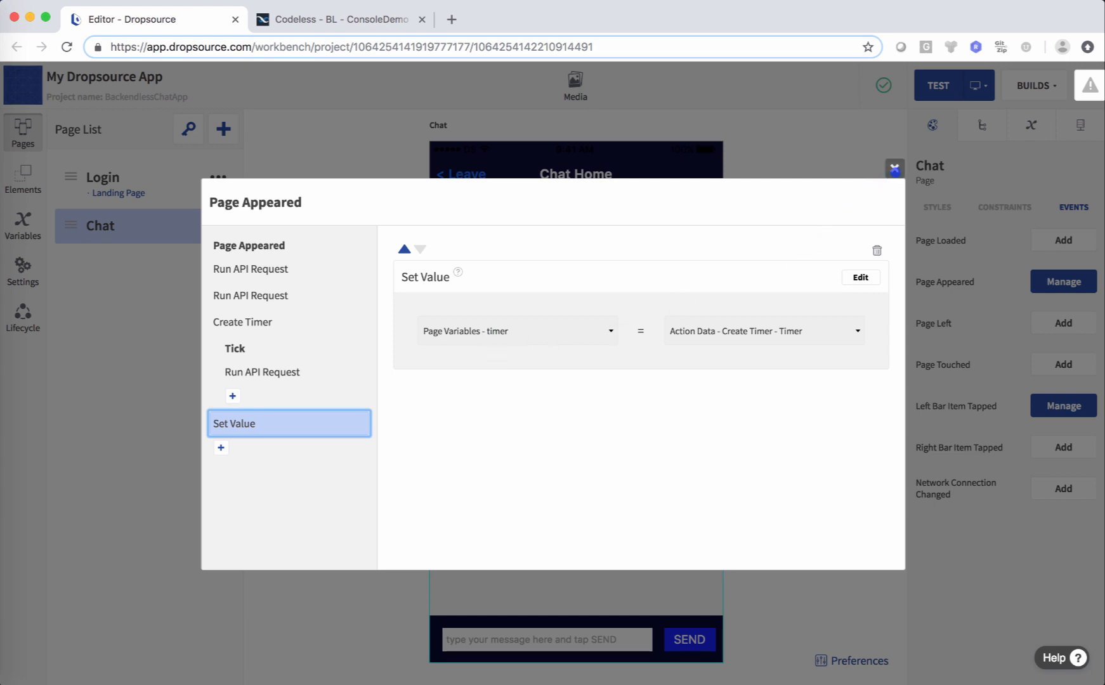
{"action": "left_click", "coordinate": [895, 168]}
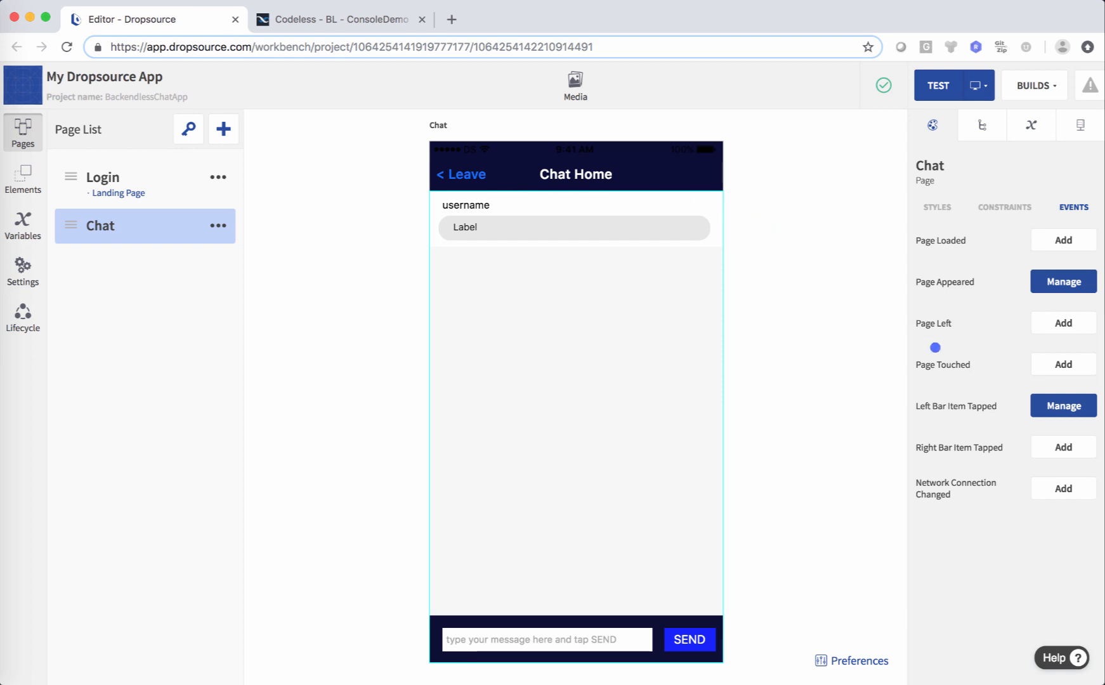
Examine the Terminate Timer, Set Value and Go to Page actions in the Chat page's Left Bar Item Tapped event, and close it.
{"action": "left_click", "coordinate": [1035, 409]}
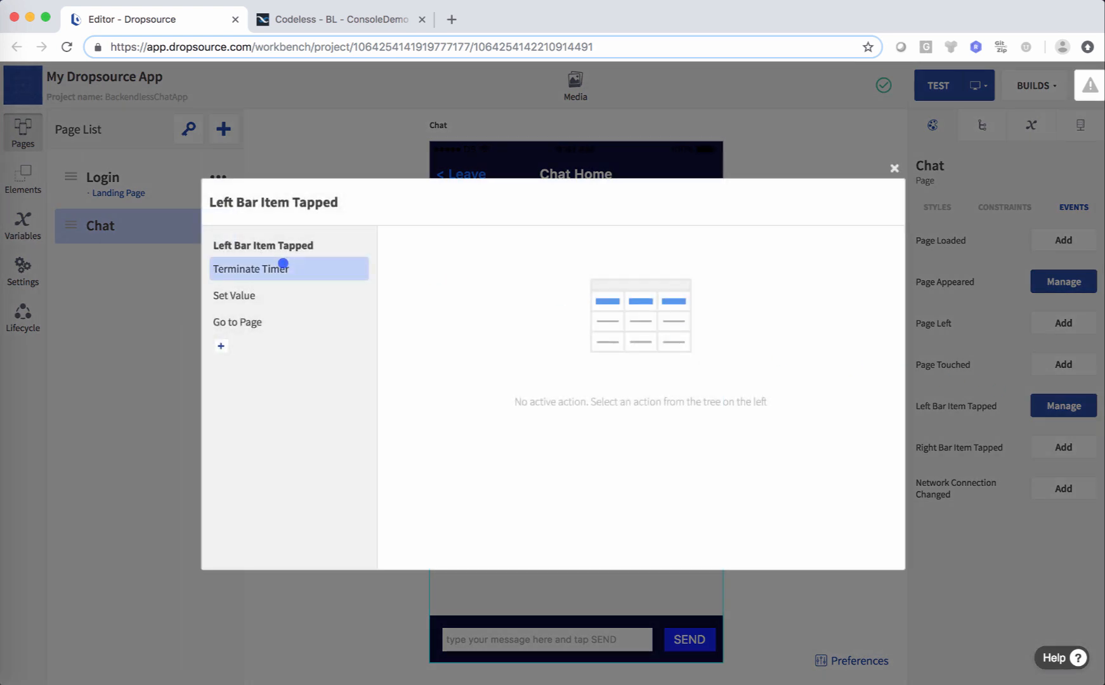
{"action": "left_click", "coordinate": [278, 269]}
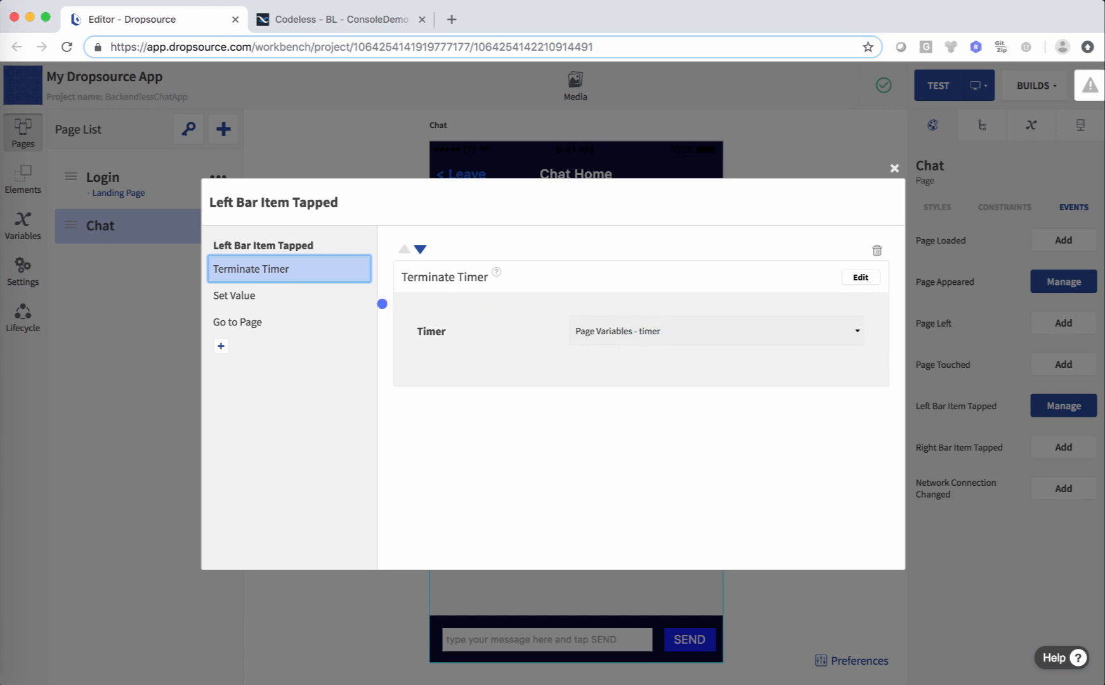
{"action": "left_click", "coordinate": [268, 296]}
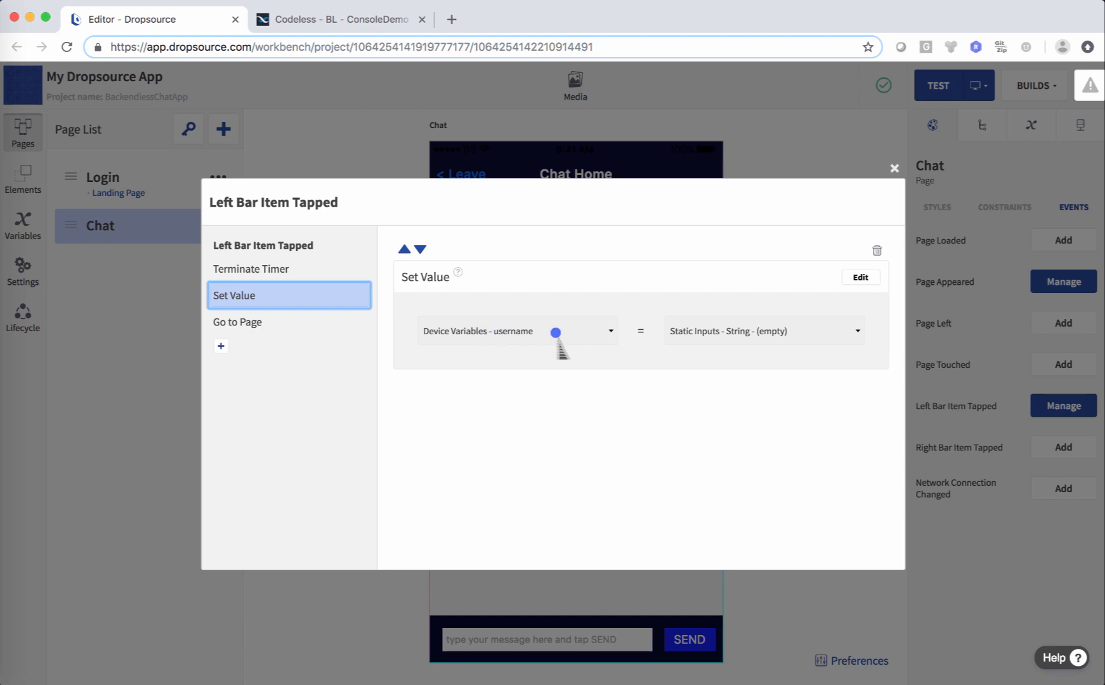
{"action": "left_click", "coordinate": [268, 317]}
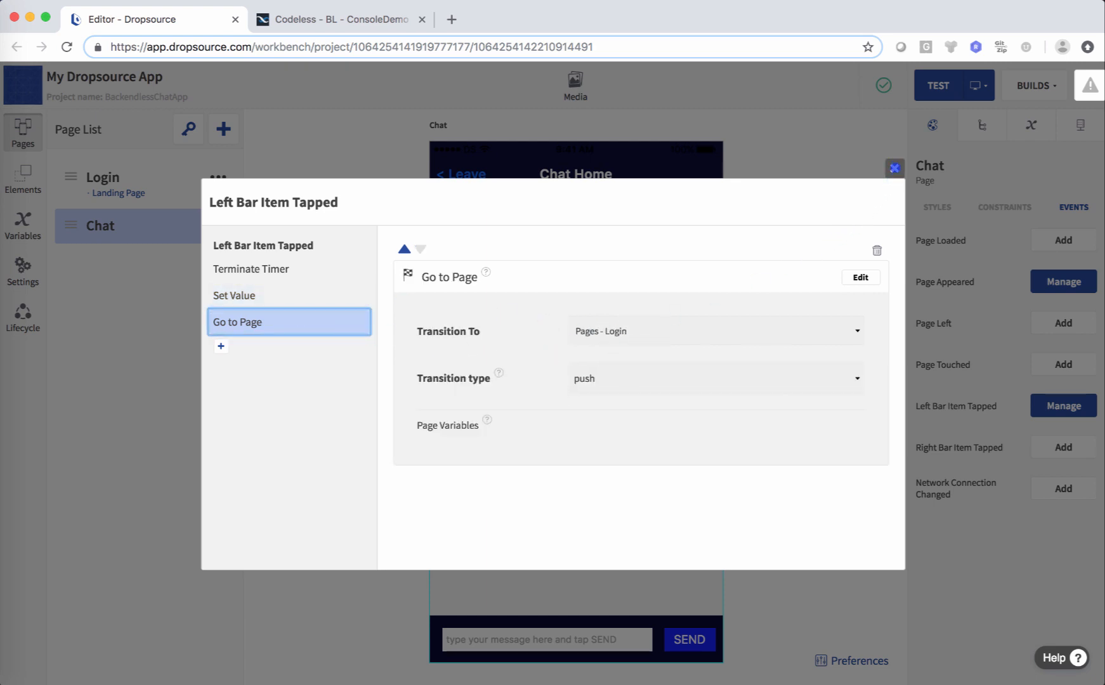
{"action": "left_click", "coordinate": [894, 168]}
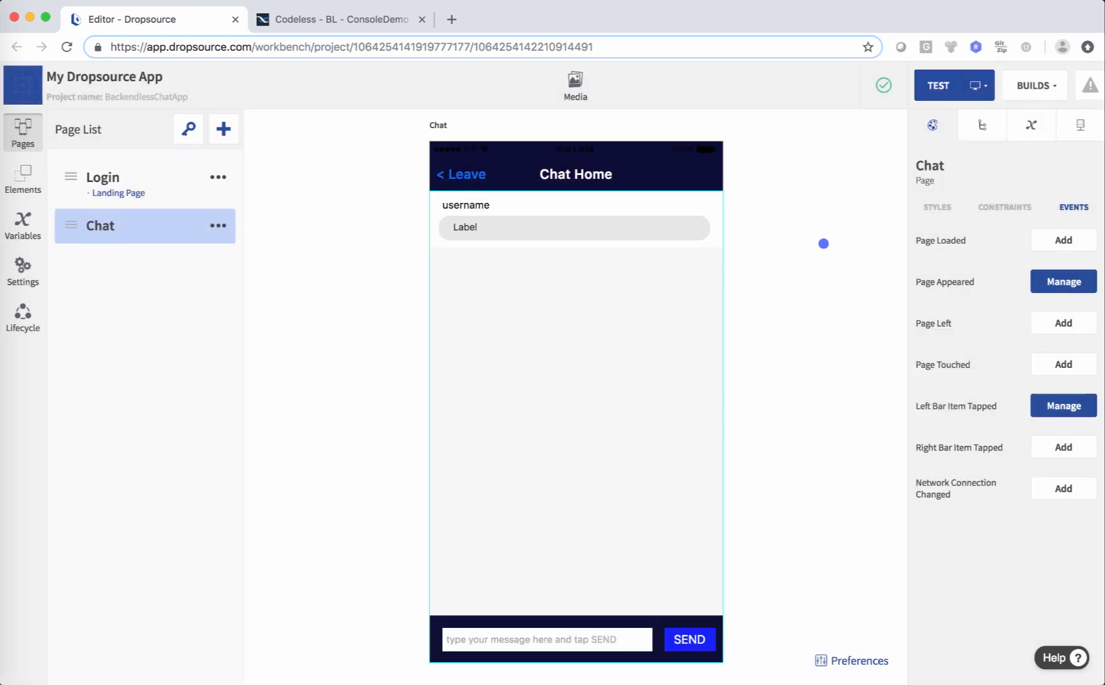
Clear the selector parameter of the Chat page's POST /messaging/default/subscribe request and bind it to an empty static String input.
{"action": "left_click", "coordinate": [943, 210]}
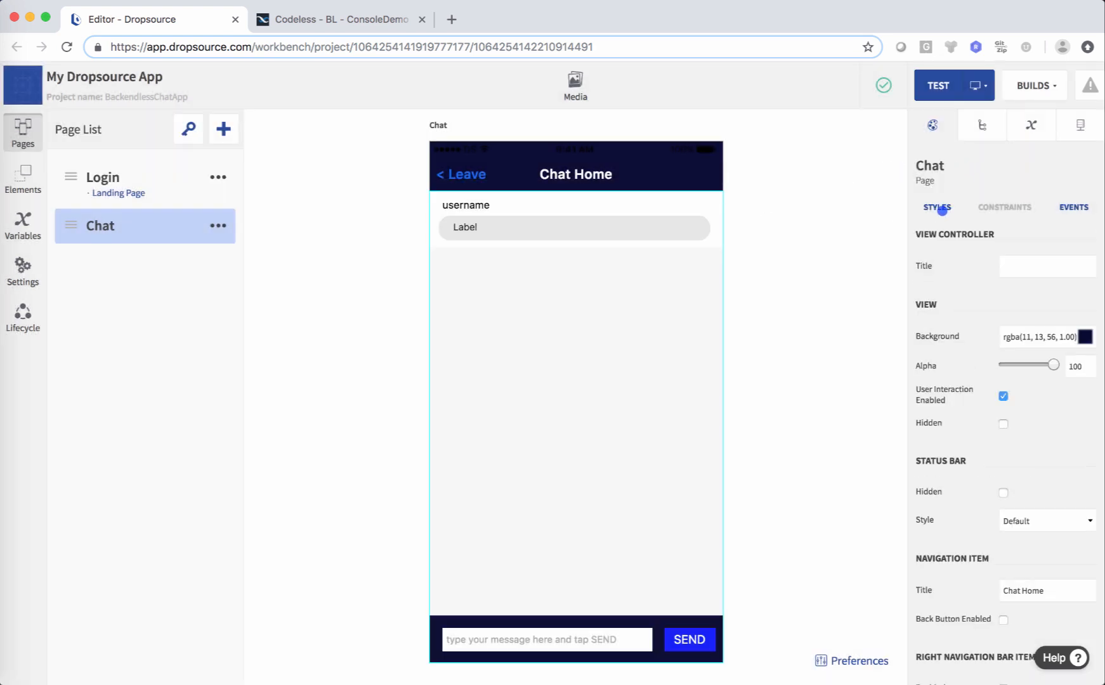
{"action": "left_click", "coordinate": [1081, 127]}
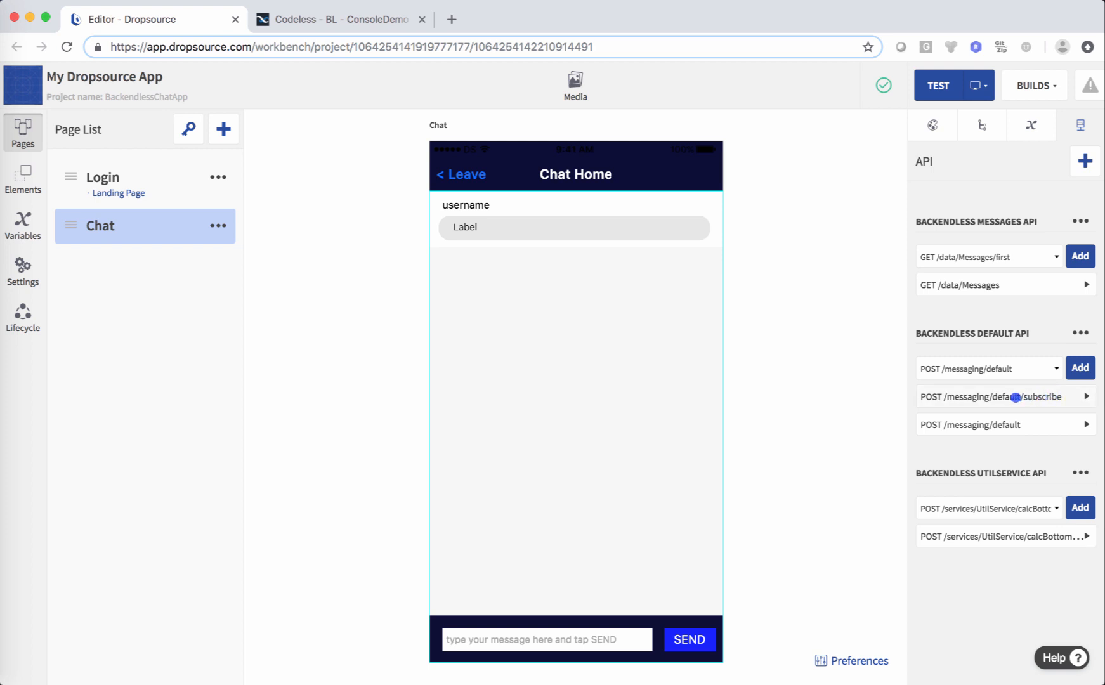
{"action": "left_click", "coordinate": [993, 396]}
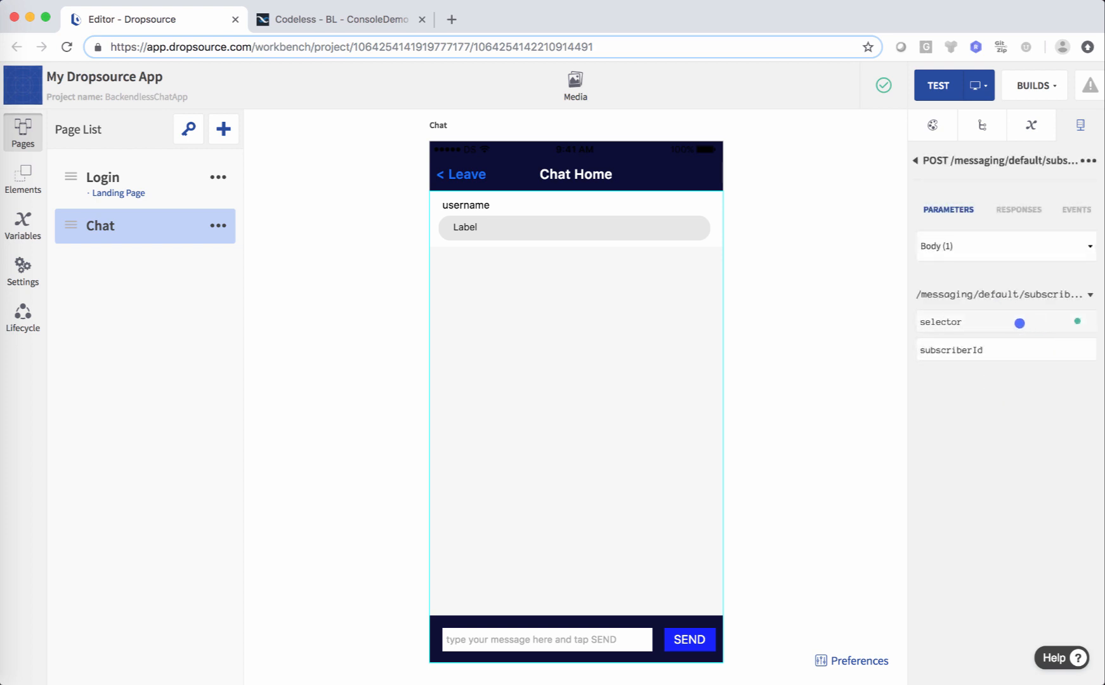
{"action": "left_click", "coordinate": [1008, 322]}
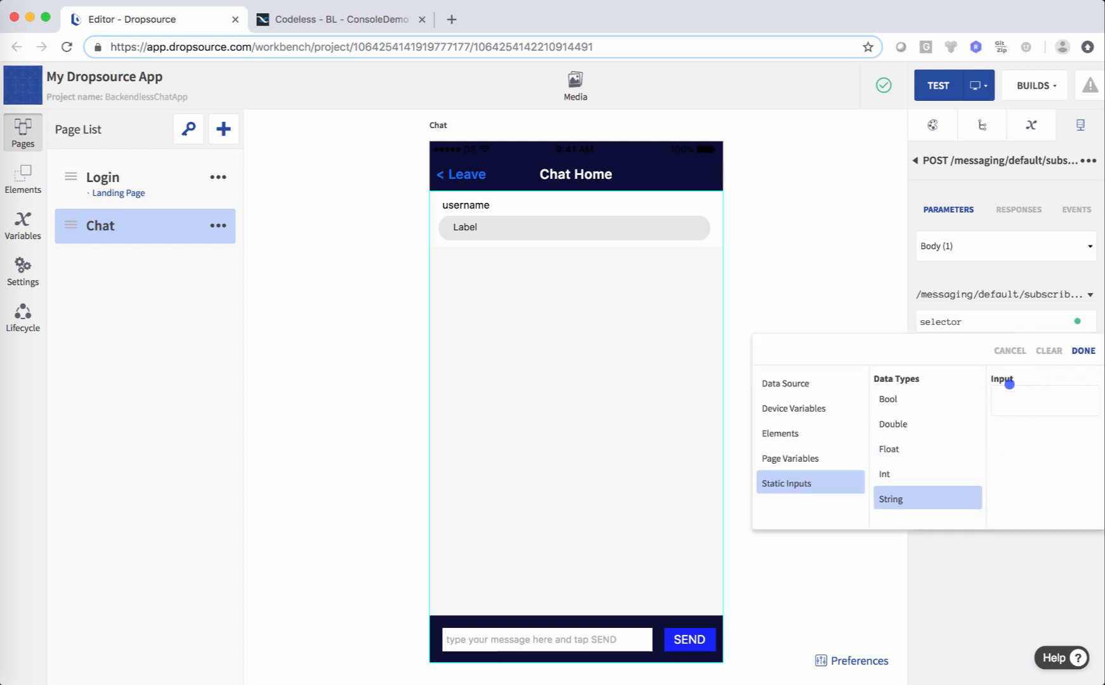
{"action": "left_click", "coordinate": [1049, 351]}
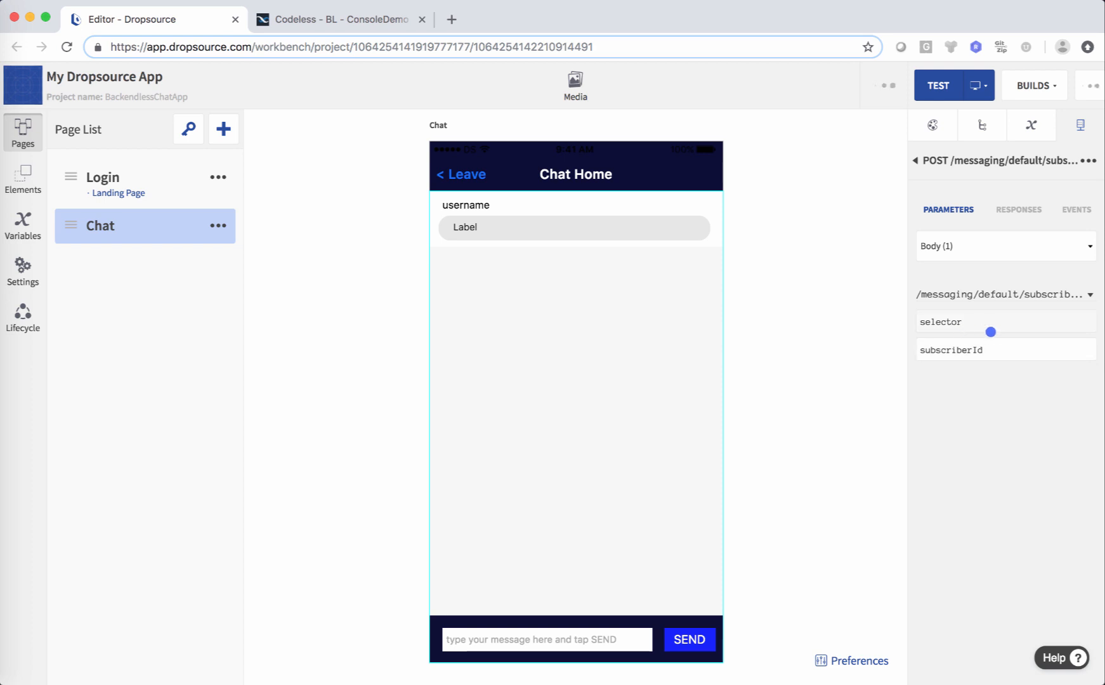
{"action": "left_click", "coordinate": [1028, 327]}
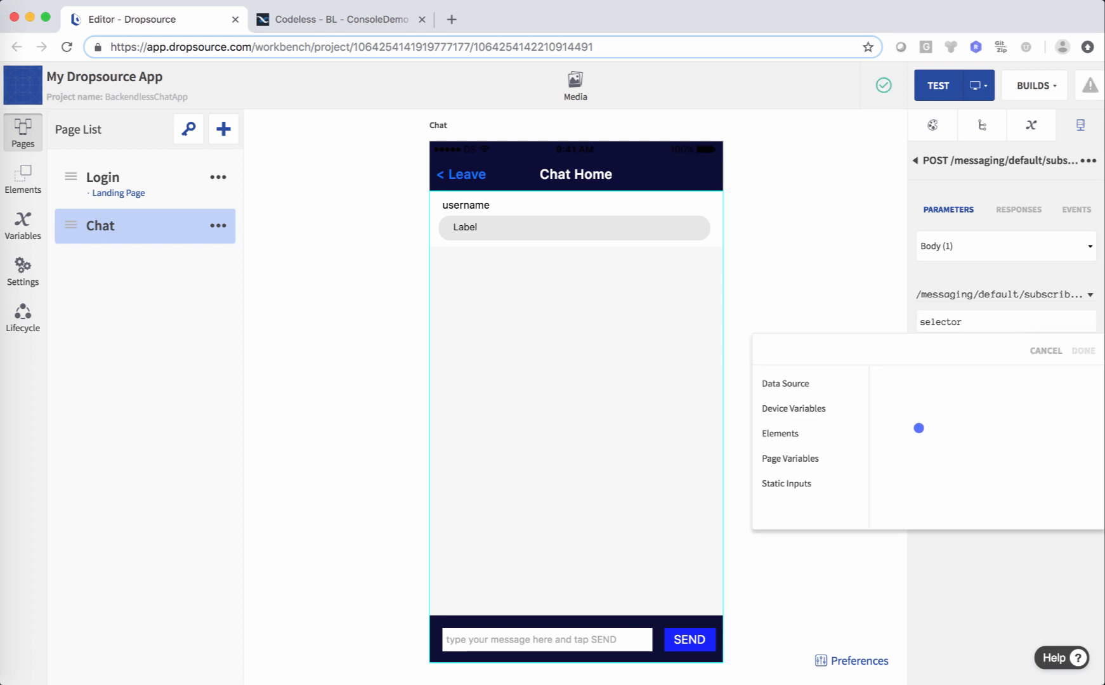
{"action": "left_click", "coordinate": [826, 481]}
{"action": "left_click", "coordinate": [899, 496]}
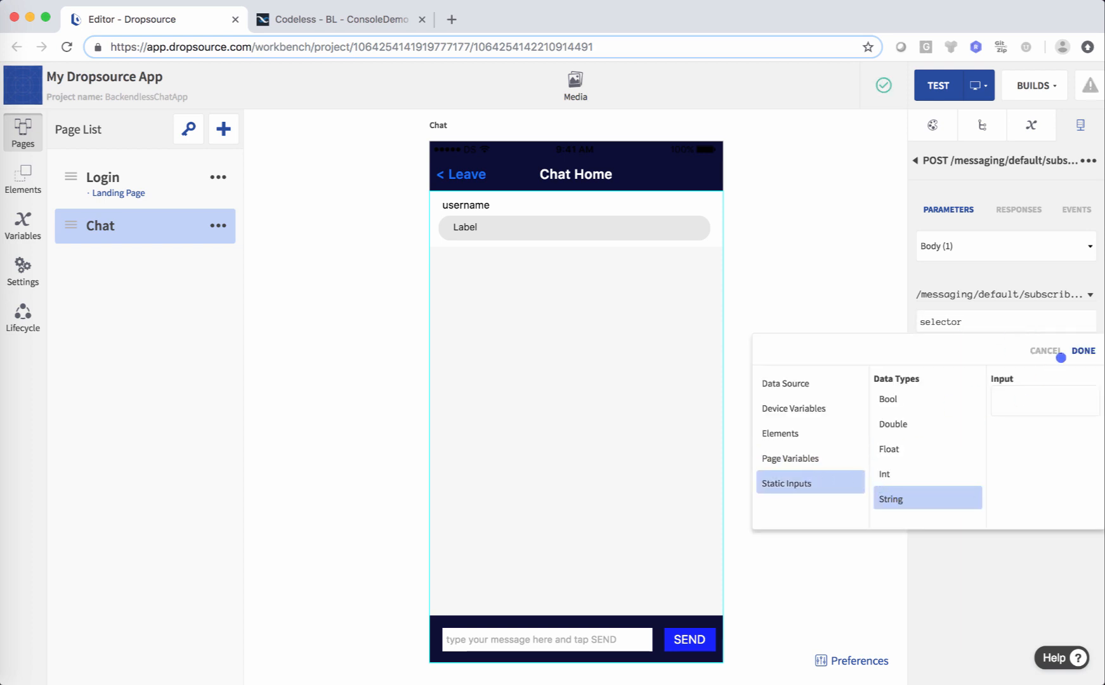
{"action": "left_click", "coordinate": [1082, 351]}
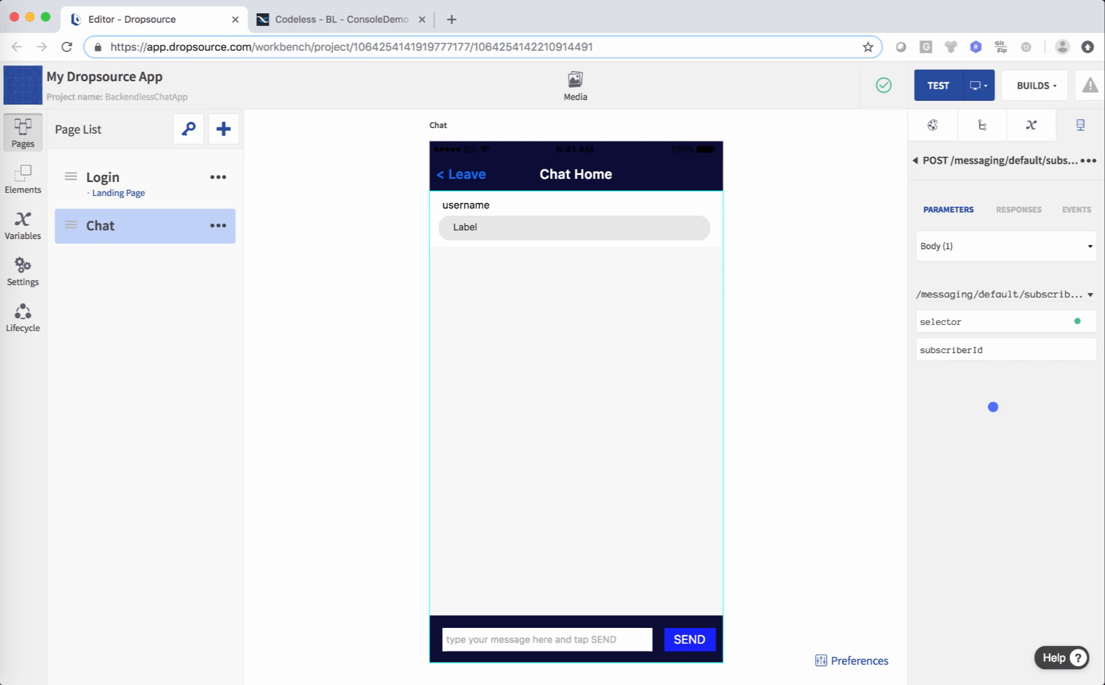
Return to the API request list and examine the 200 response fields of the GET /data/Messages request.
{"action": "left_click", "coordinate": [915, 161]}
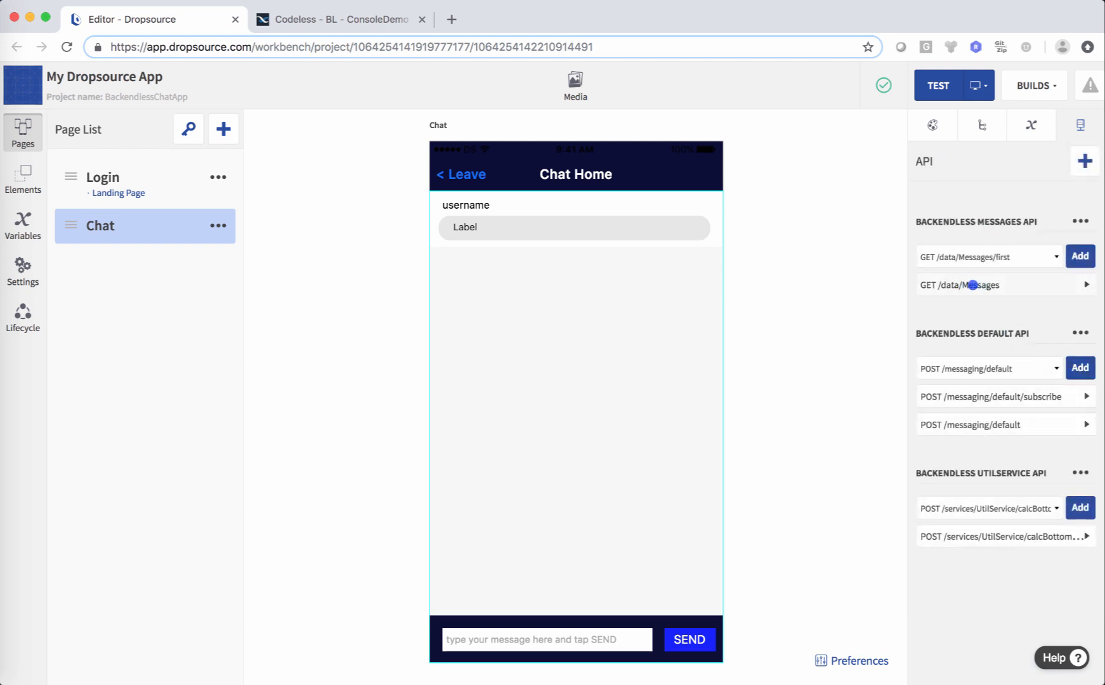
{"action": "left_click", "coordinate": [973, 286]}
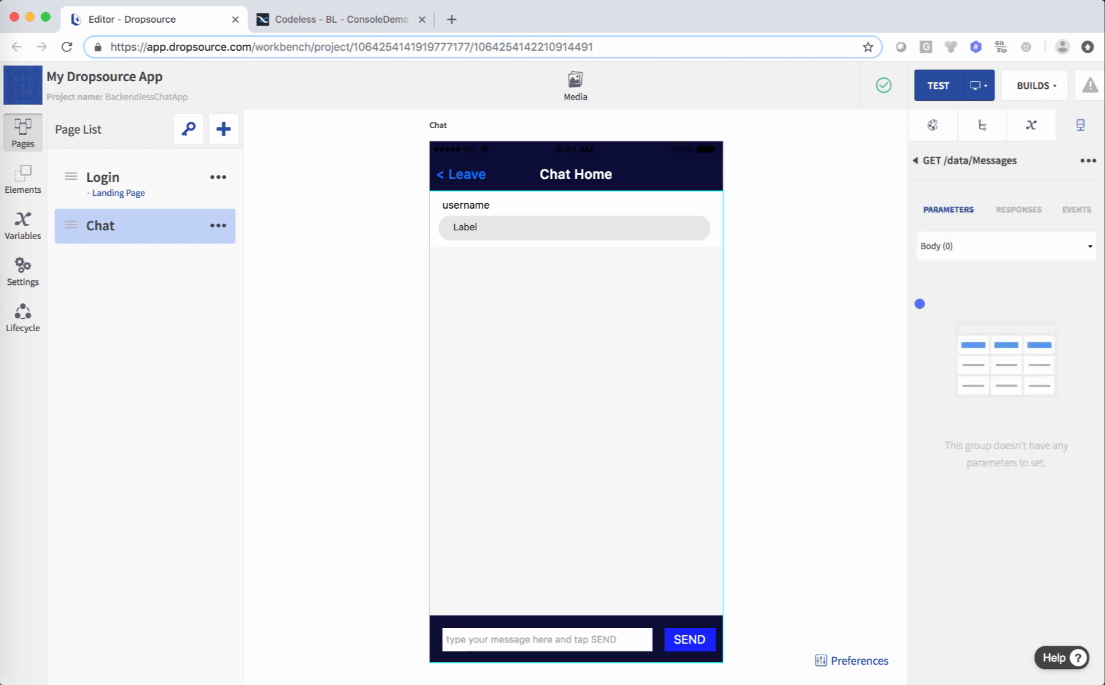
{"action": "left_click", "coordinate": [1014, 206]}
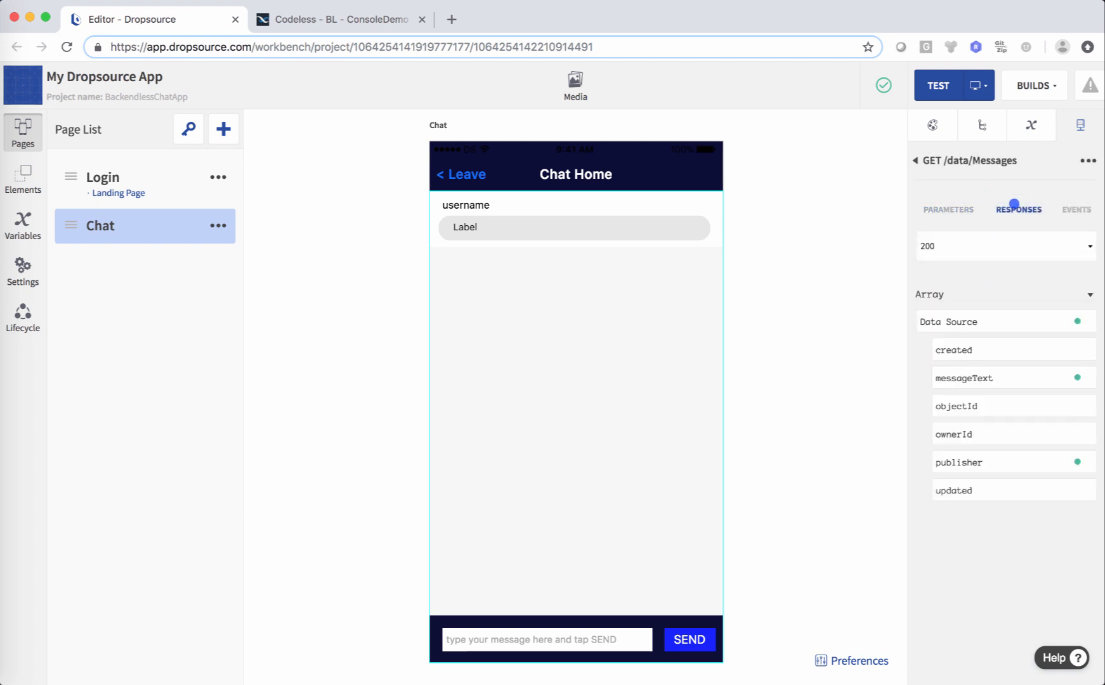
Examine the pageSize binding among the query parameters of the GET /data/Messages request, and close it without changes.
{"action": "left_click", "coordinate": [946, 210]}
{"action": "left_click", "coordinate": [953, 247]}
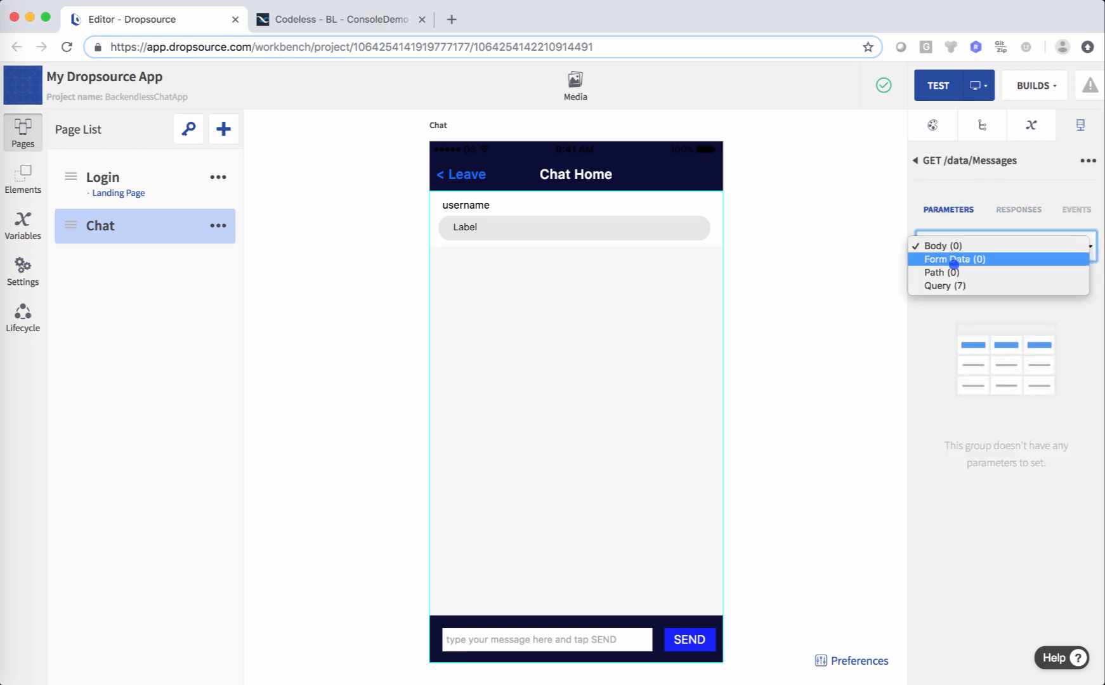
{"action": "left_click", "coordinate": [952, 284]}
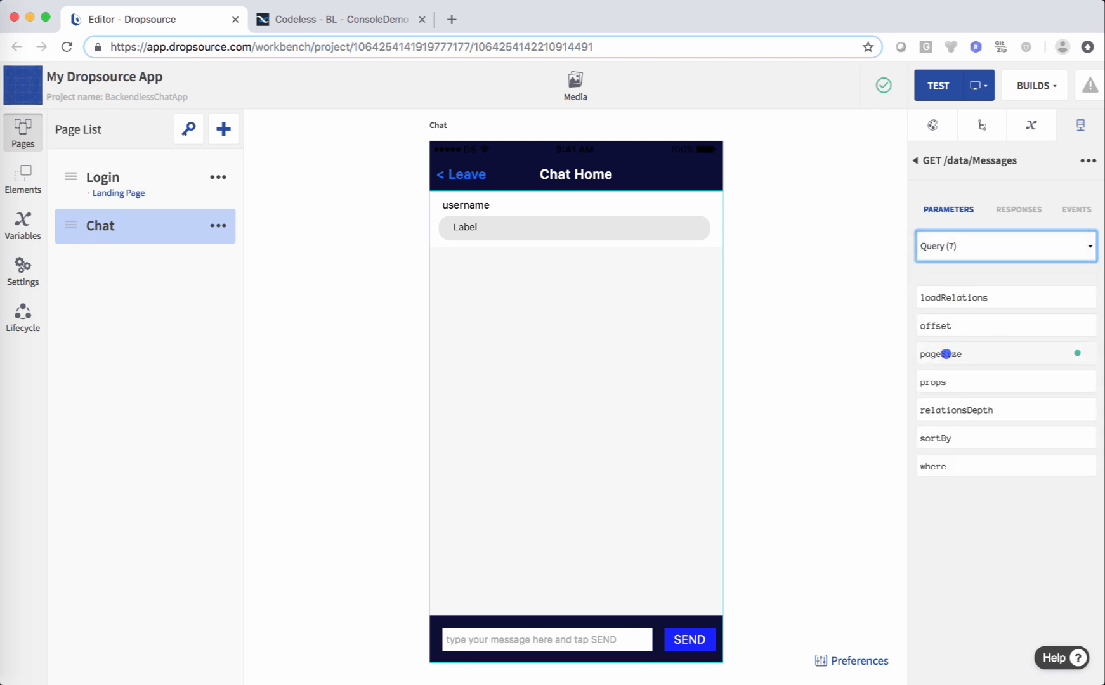
{"action": "left_click", "coordinate": [996, 357]}
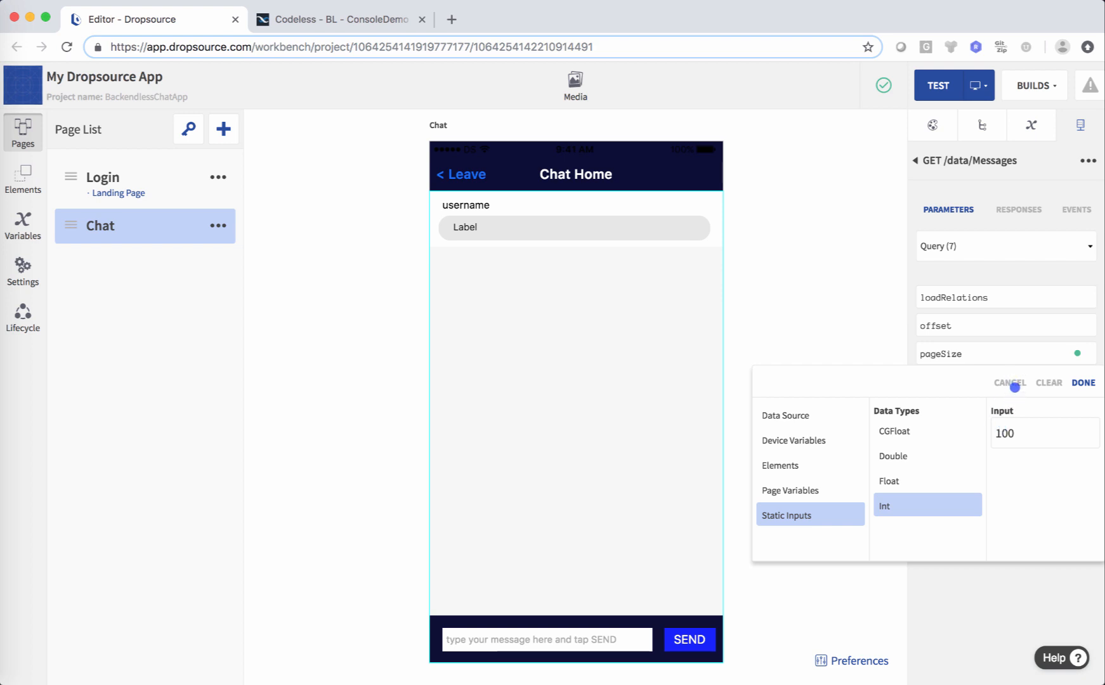
{"action": "left_click", "coordinate": [1007, 388]}
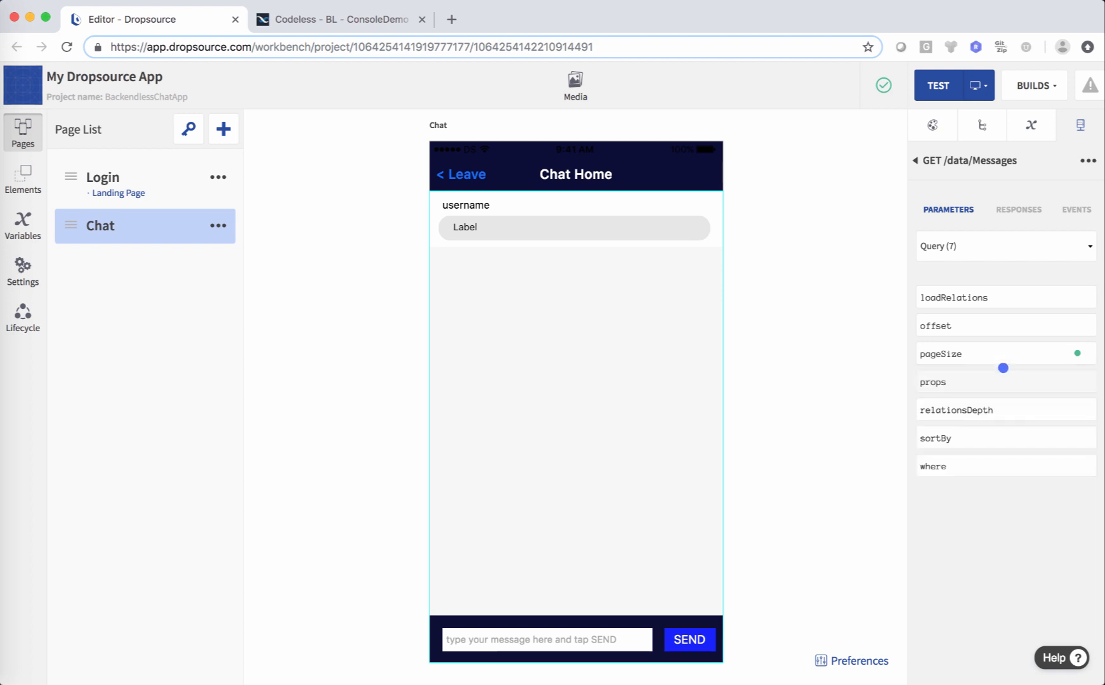
Examine which element the messageText field of the GET /data/Messages 200 response is bound to, and close the binding without changes.
{"action": "left_click", "coordinate": [1018, 210]}
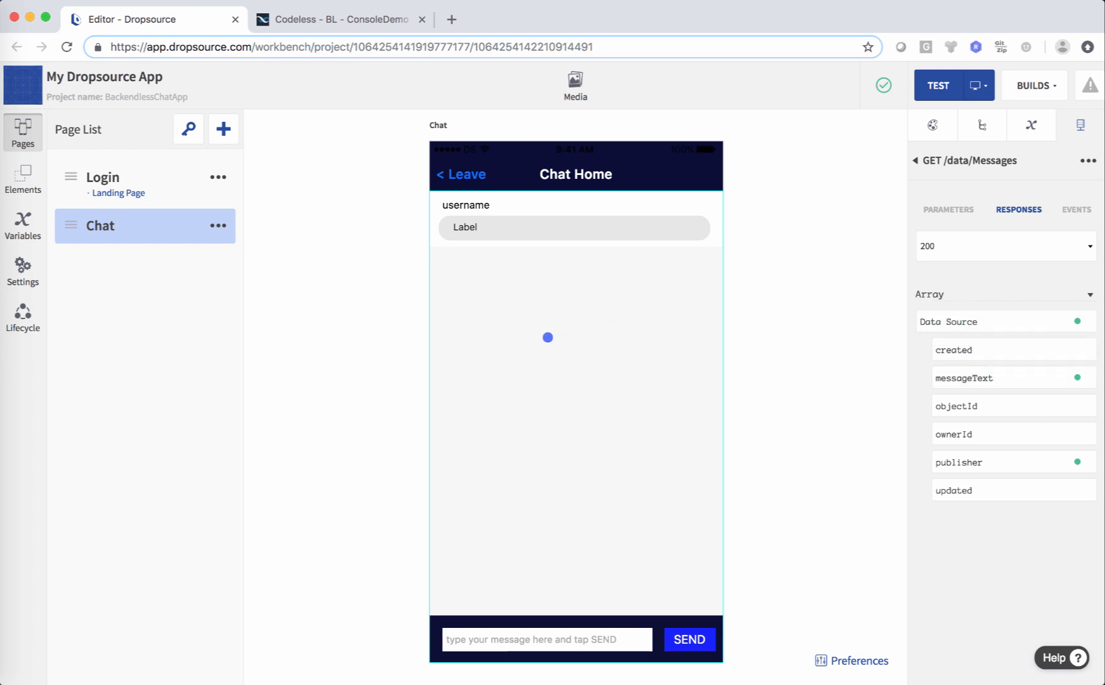
{"action": "left_click", "coordinate": [545, 347]}
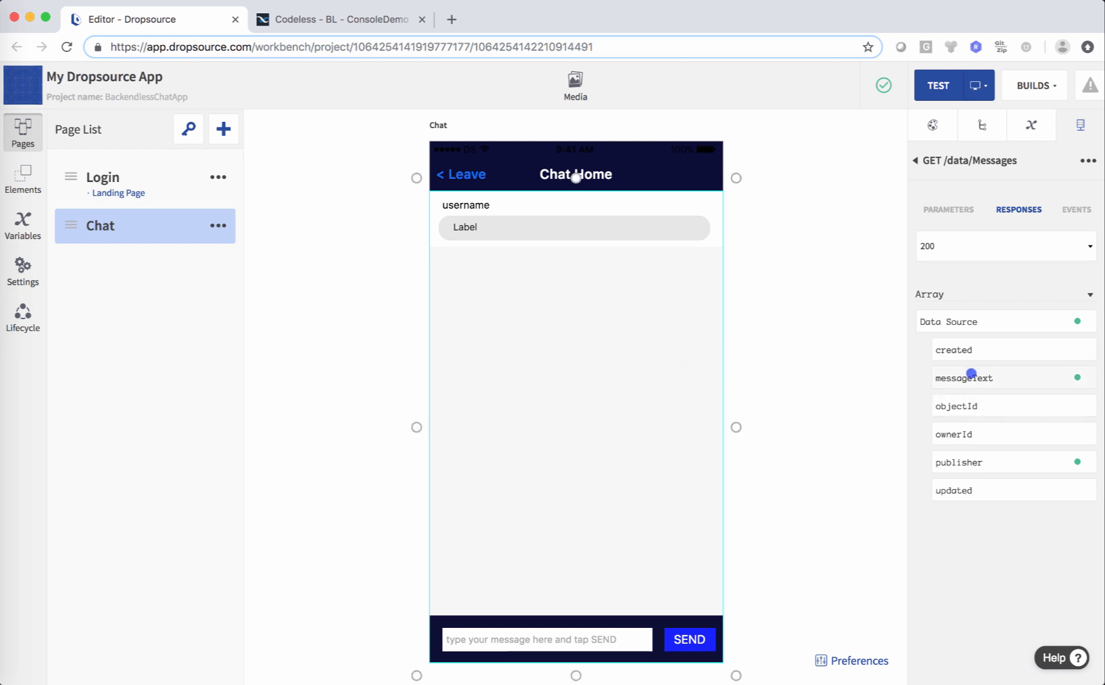
{"action": "left_click", "coordinate": [969, 379]}
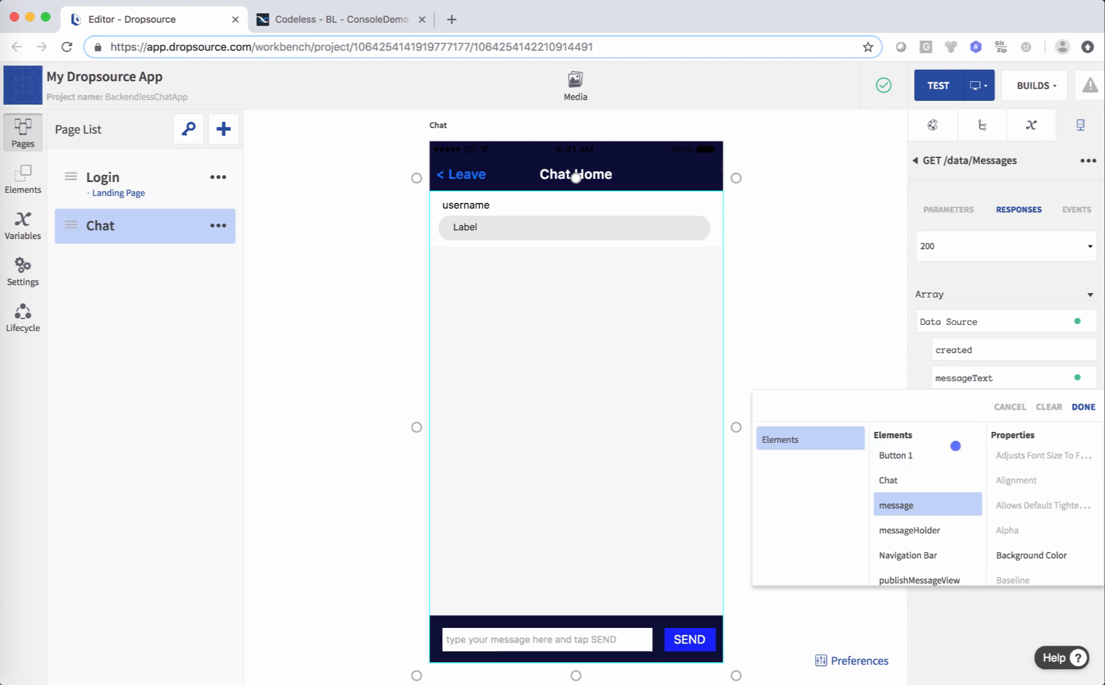
{"action": "scroll", "coordinate": [990, 469], "scroll_direction": "down", "scroll_amount": 3}
{"action": "scroll", "coordinate": [964, 488], "scroll_direction": "down", "scroll_amount": 3}
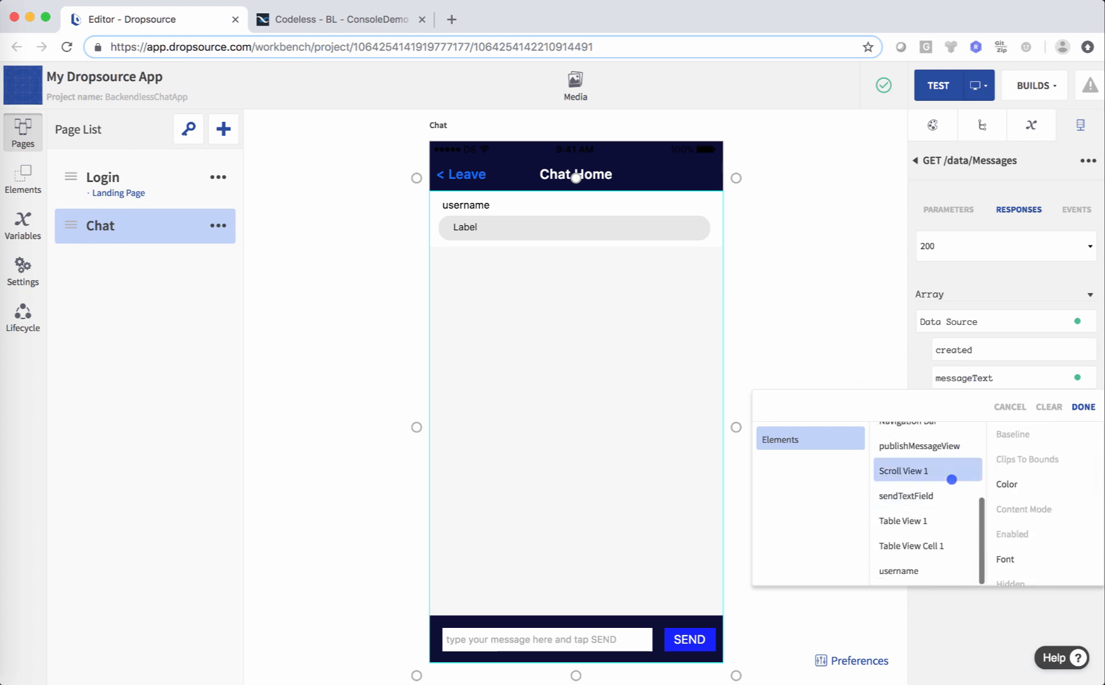
{"action": "scroll", "coordinate": [952, 481], "scroll_direction": "up", "scroll_amount": 4}
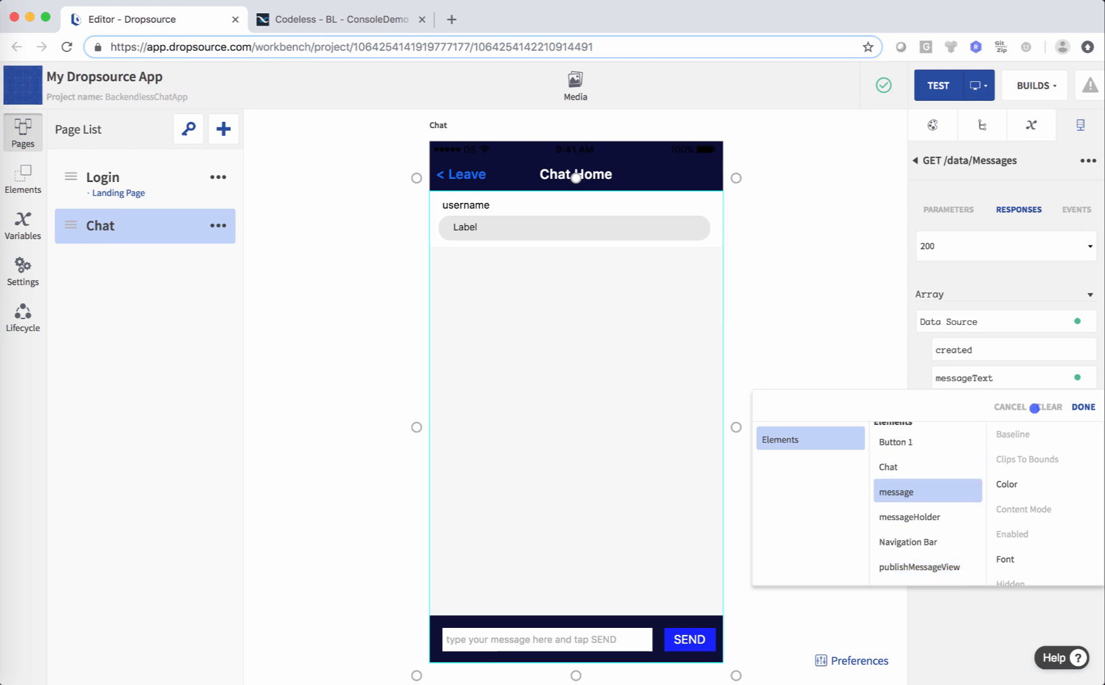
{"action": "left_click", "coordinate": [1008, 407]}
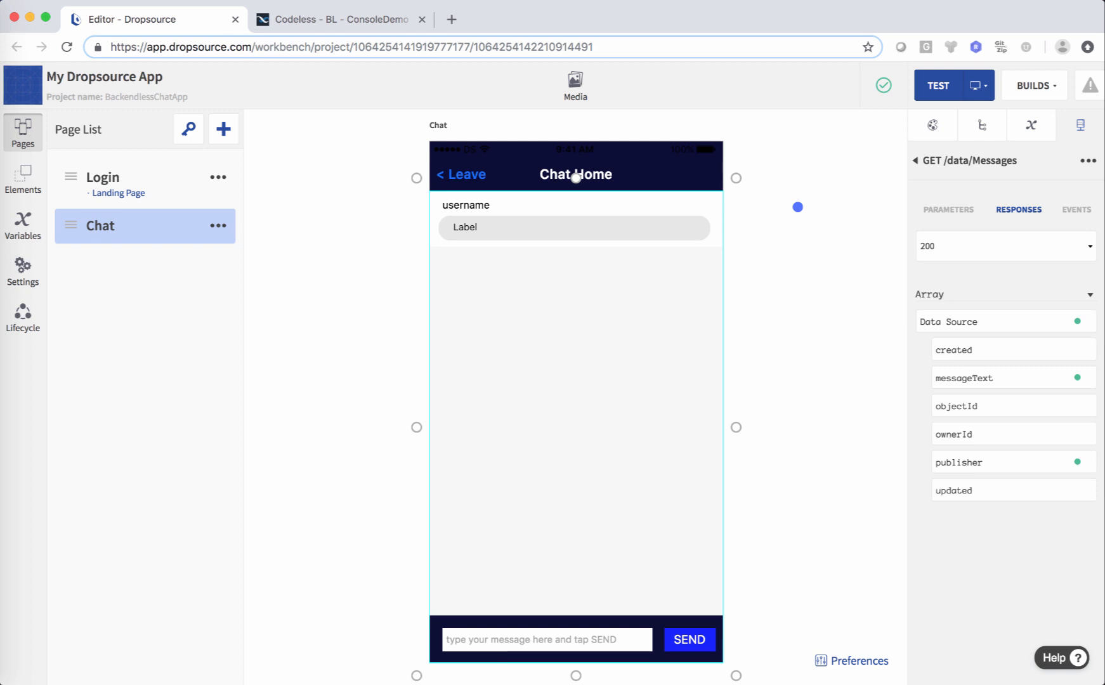
Select the Chat page's table view cell, open its Prepare For Reuse event and examine the If... Else condition.
{"action": "left_click", "coordinate": [771, 194]}
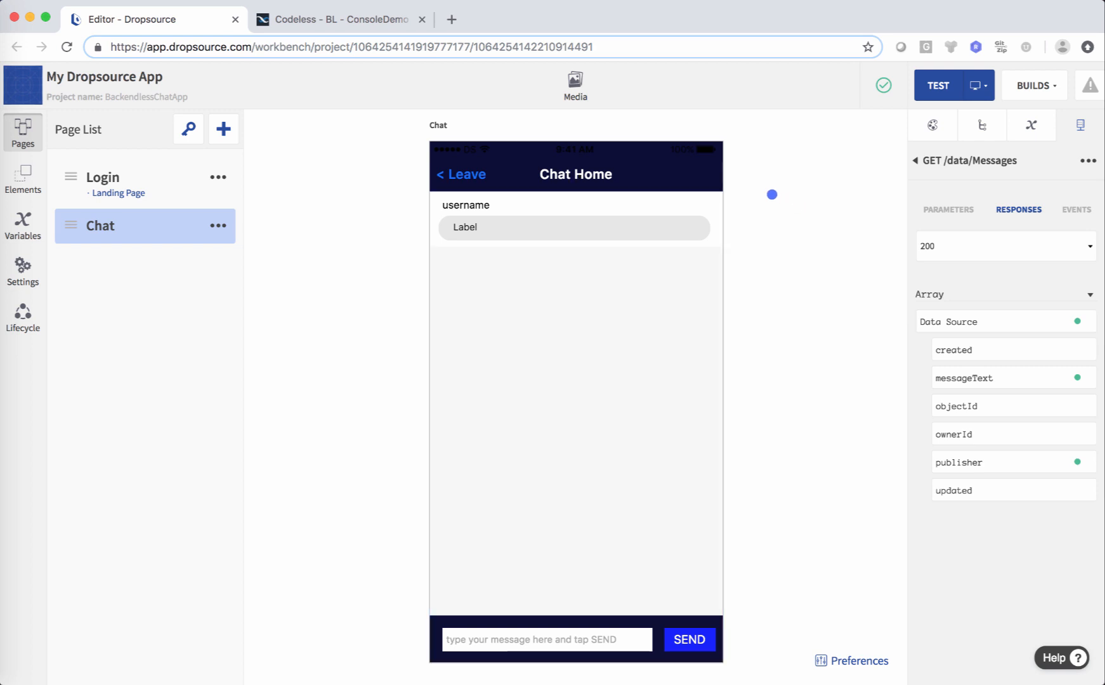
{"action": "left_click", "coordinate": [719, 202]}
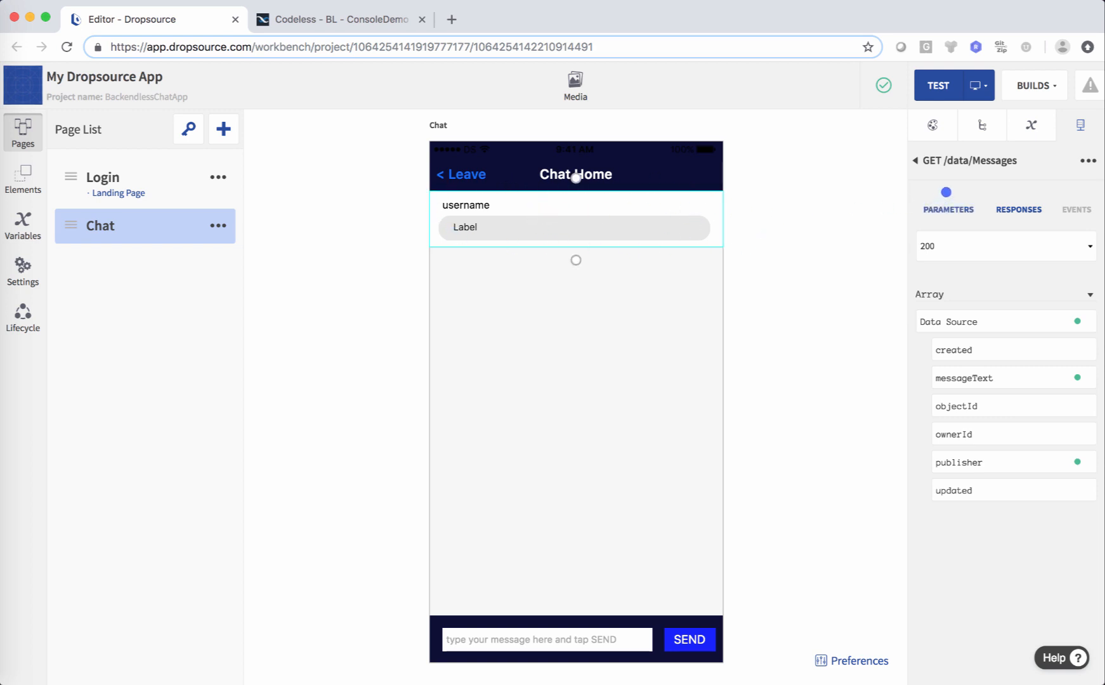
{"action": "left_click", "coordinate": [944, 138]}
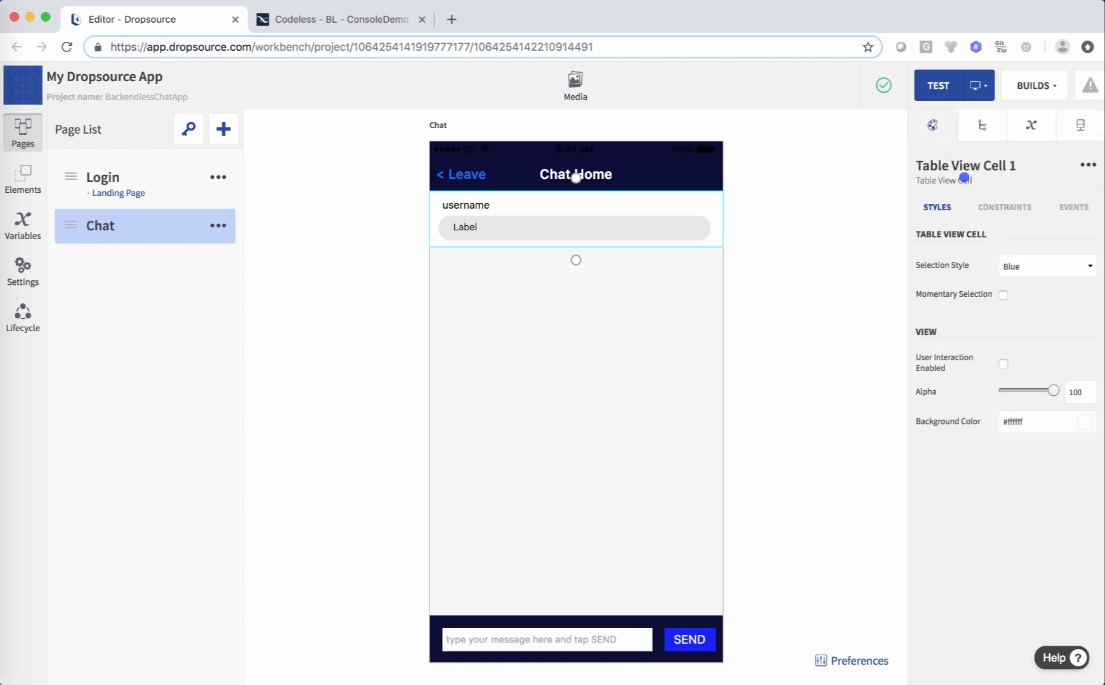
{"action": "left_click", "coordinate": [1074, 210]}
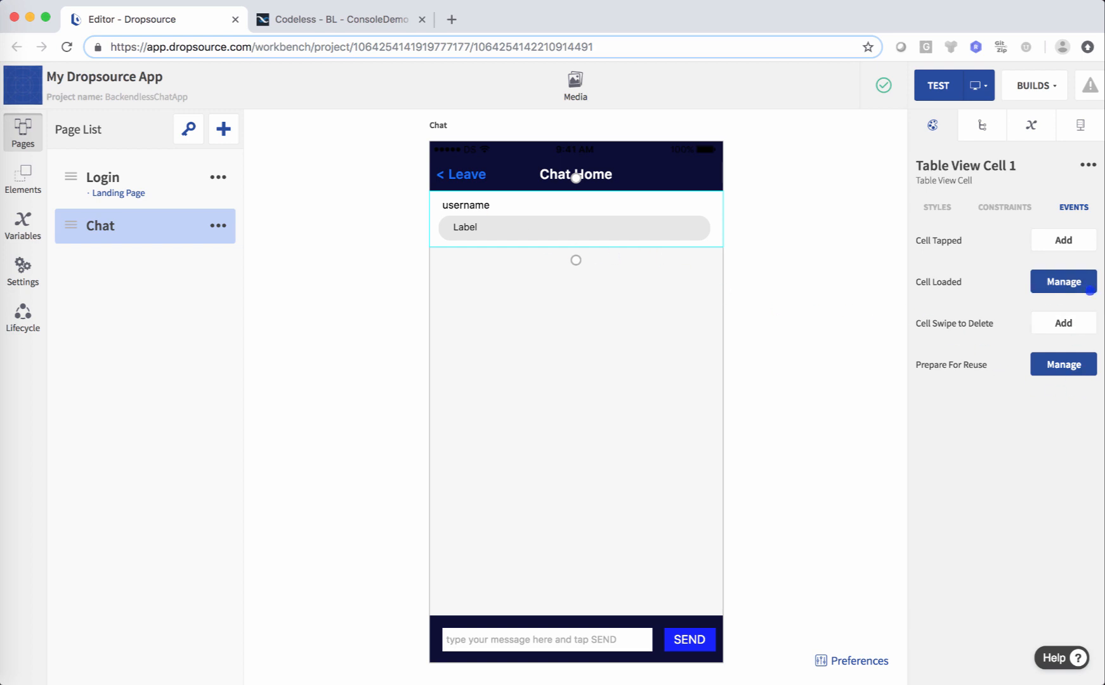
{"action": "left_click", "coordinate": [1037, 358]}
{"action": "left_click", "coordinate": [264, 272]}
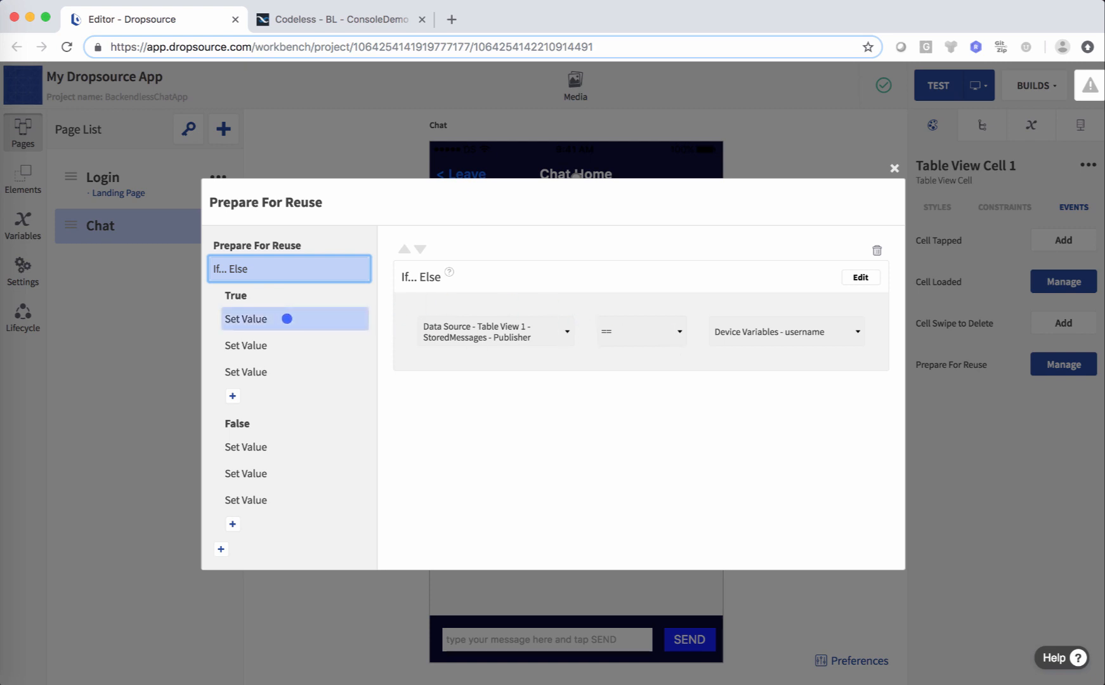
Review each Set Value action in the True and False branches of the Prepare For Reuse event, and close the event.
{"action": "left_click", "coordinate": [287, 318]}
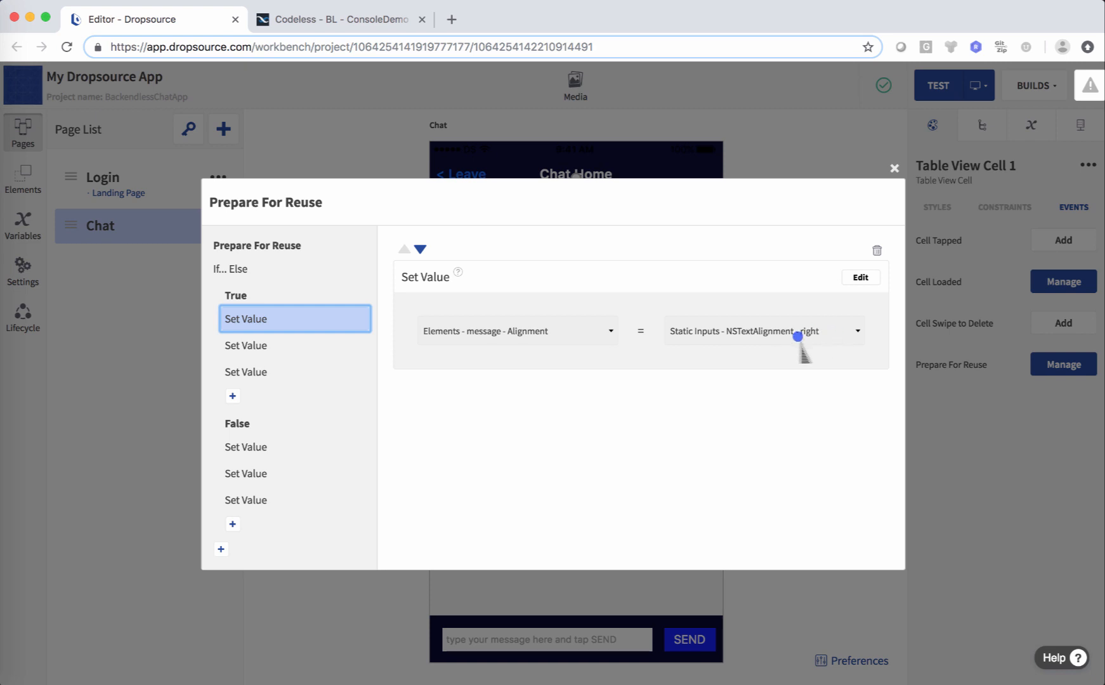
{"action": "left_click", "coordinate": [248, 345]}
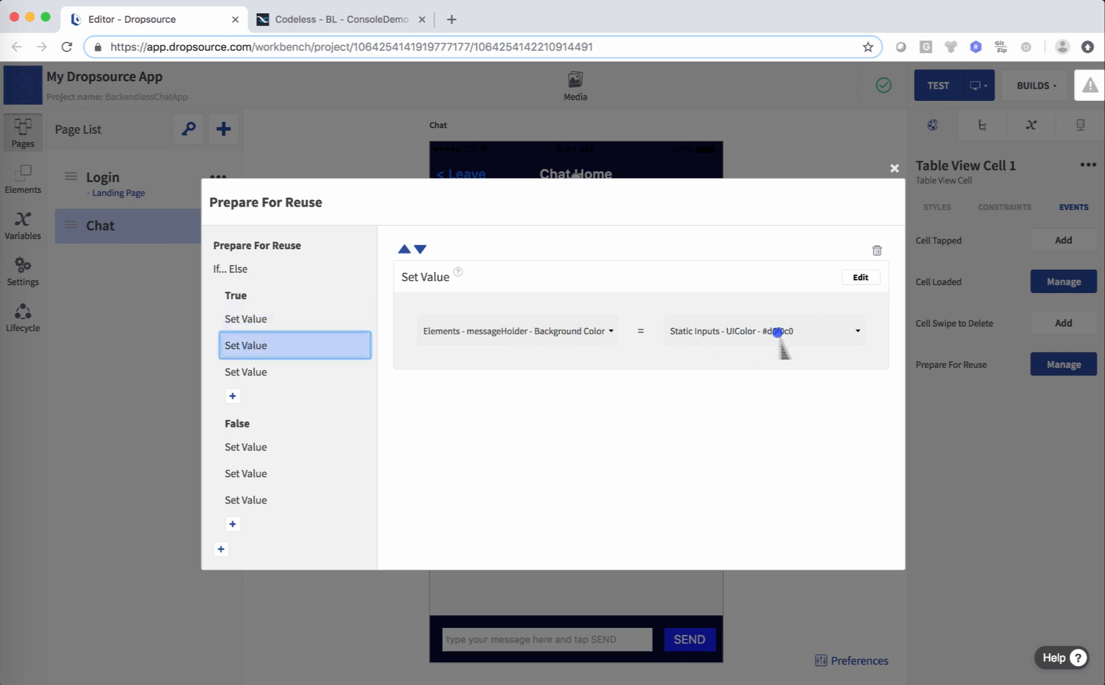
{"action": "left_click", "coordinate": [325, 364]}
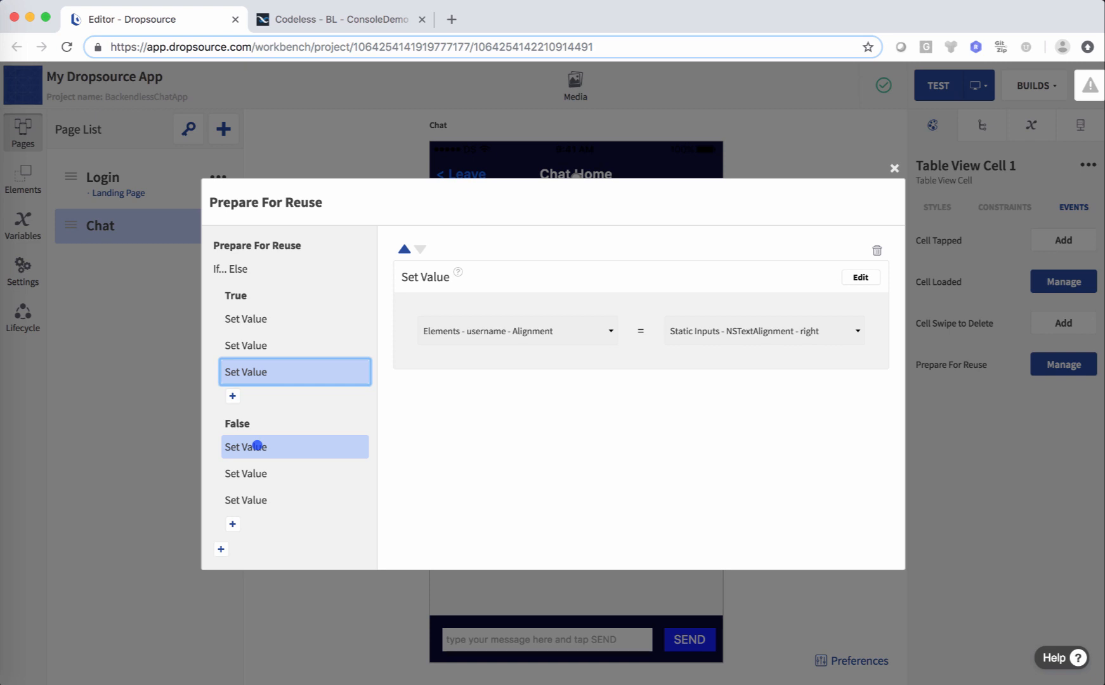
{"action": "left_click", "coordinate": [257, 445]}
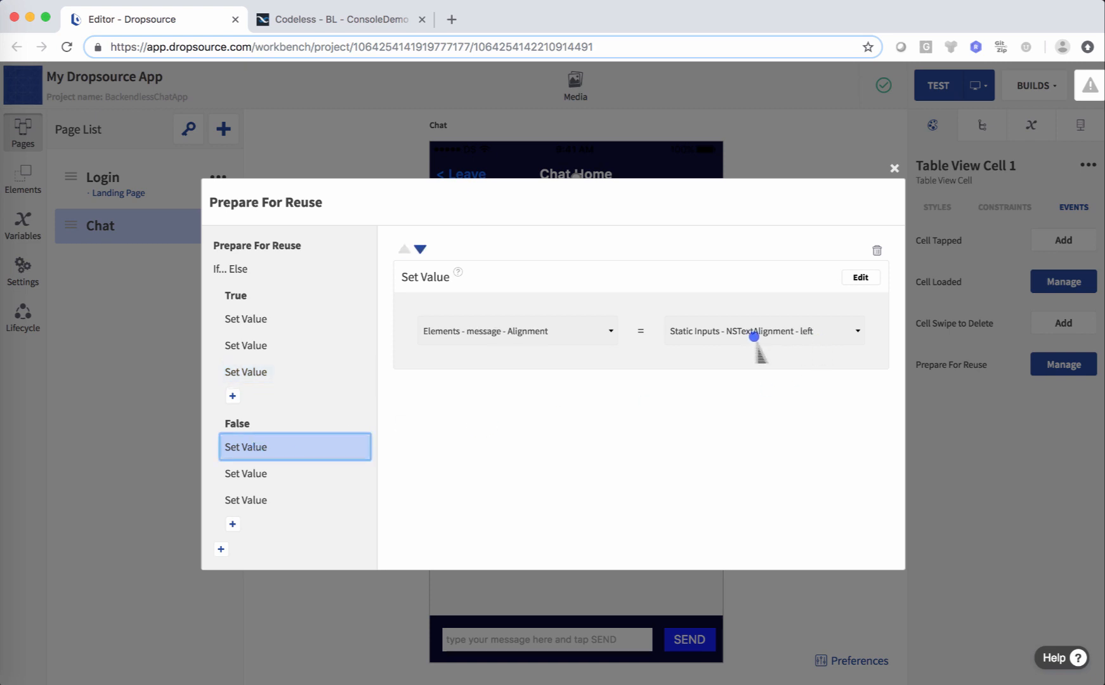
{"action": "left_click", "coordinate": [302, 475]}
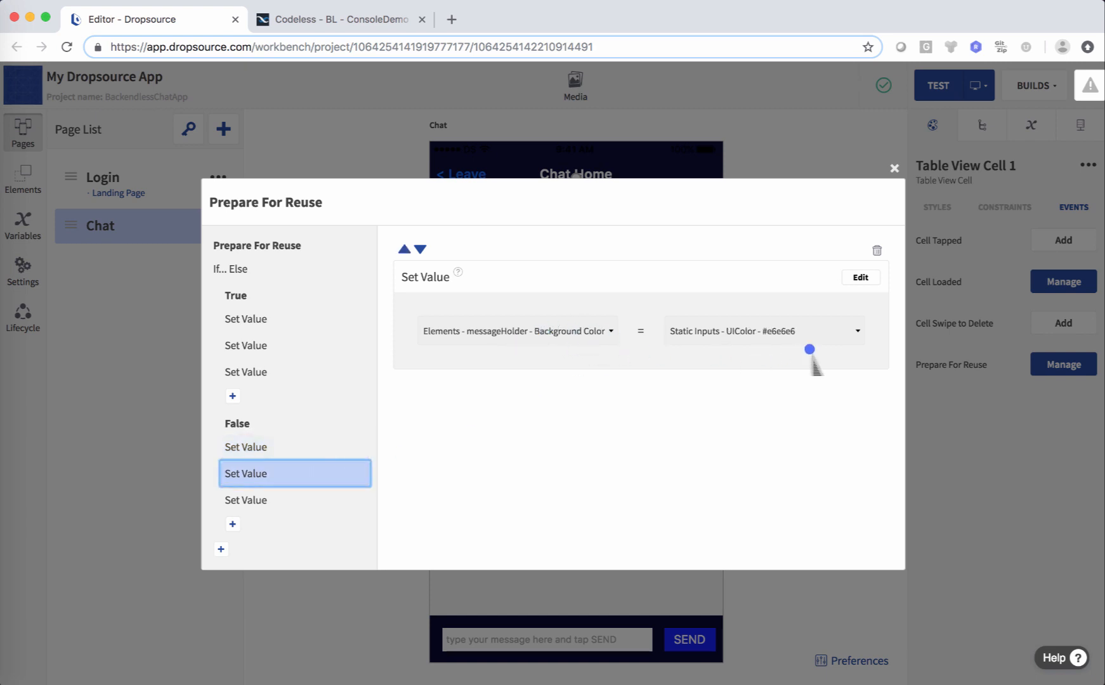
{"action": "left_click", "coordinate": [296, 501]}
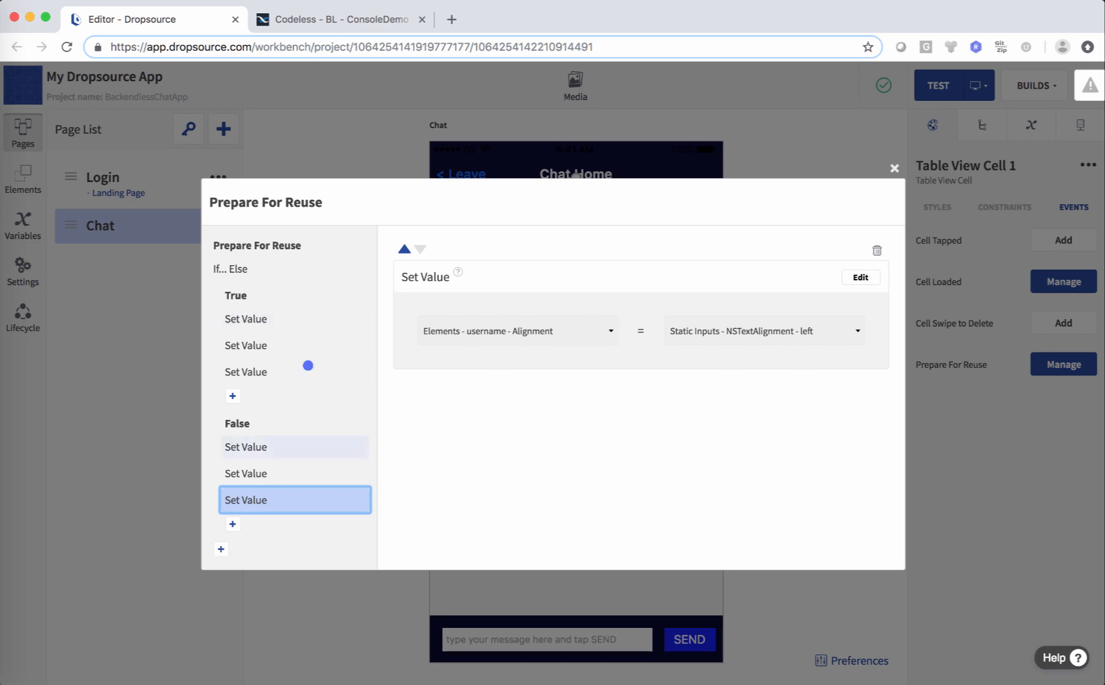
{"action": "left_click", "coordinate": [894, 168]}
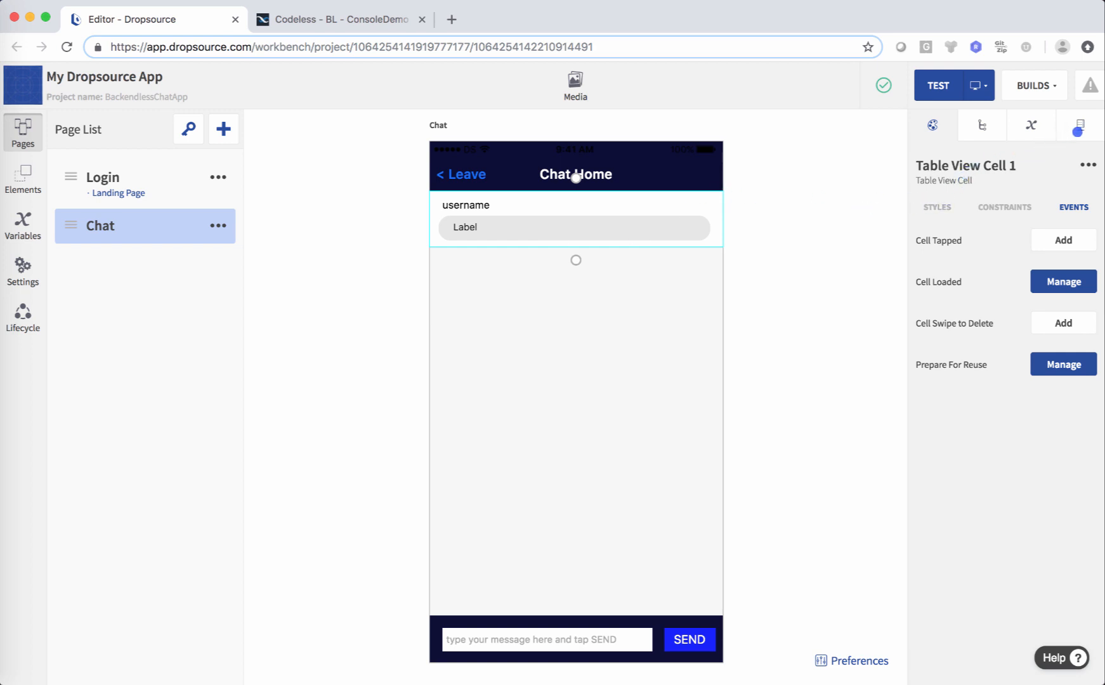
Return to the API request list and open the 200: successful invocation event of the POST UtilService calcBottom request.
{"action": "left_click", "coordinate": [1078, 131]}
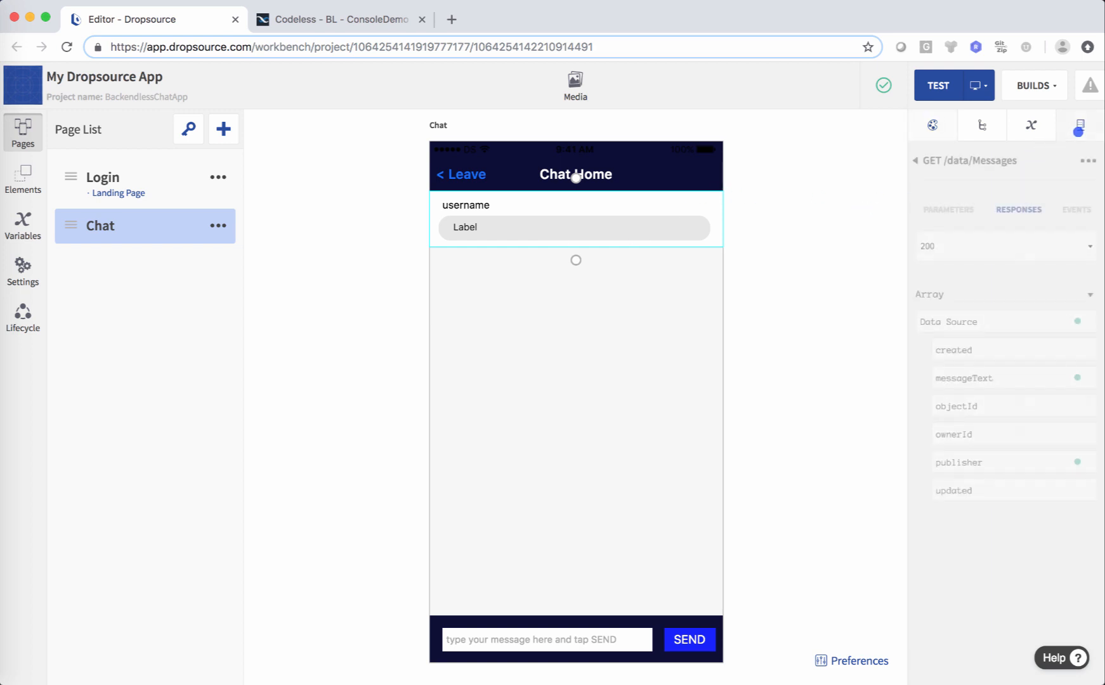
{"action": "left_click", "coordinate": [915, 160]}
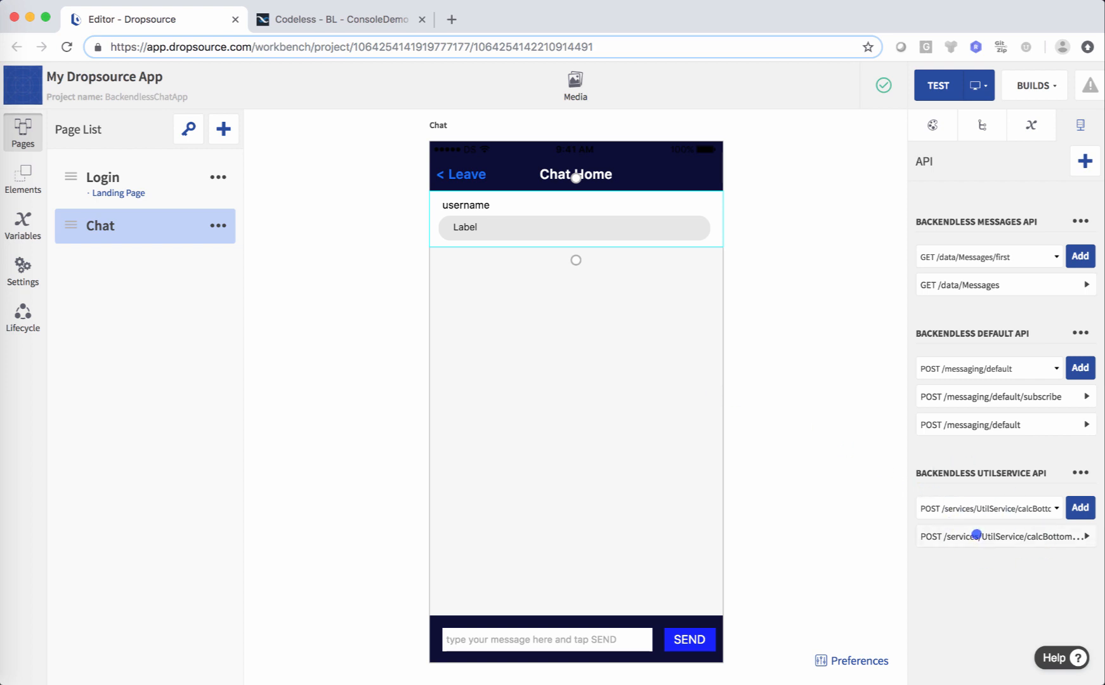
{"action": "left_click", "coordinate": [977, 536]}
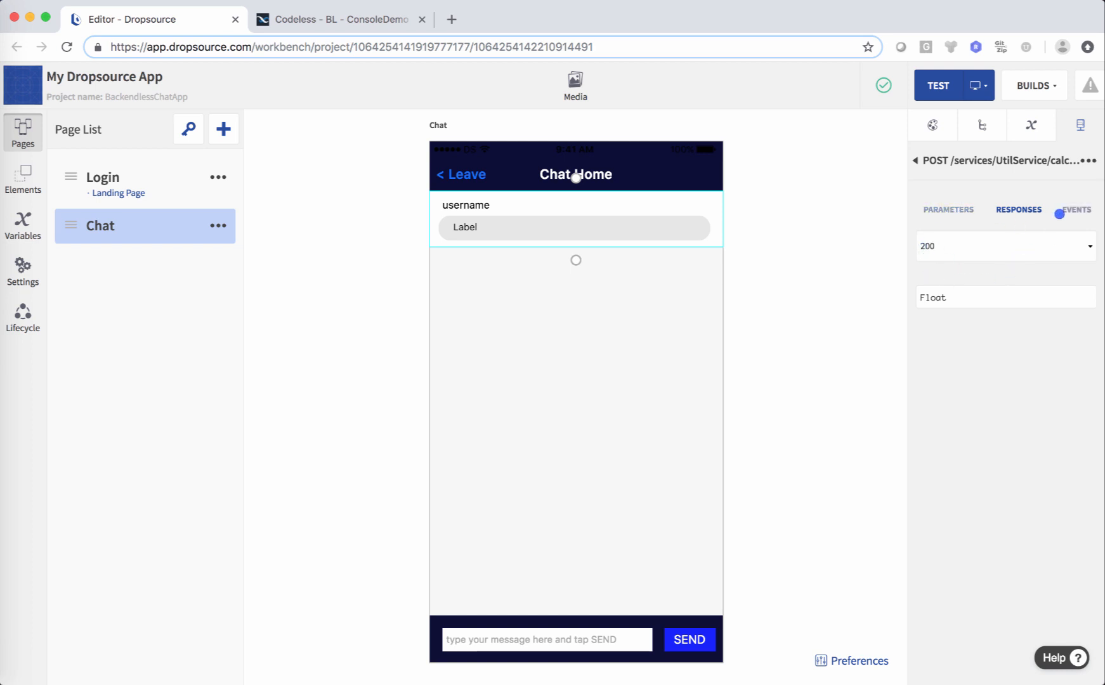
{"action": "left_click", "coordinate": [1074, 211]}
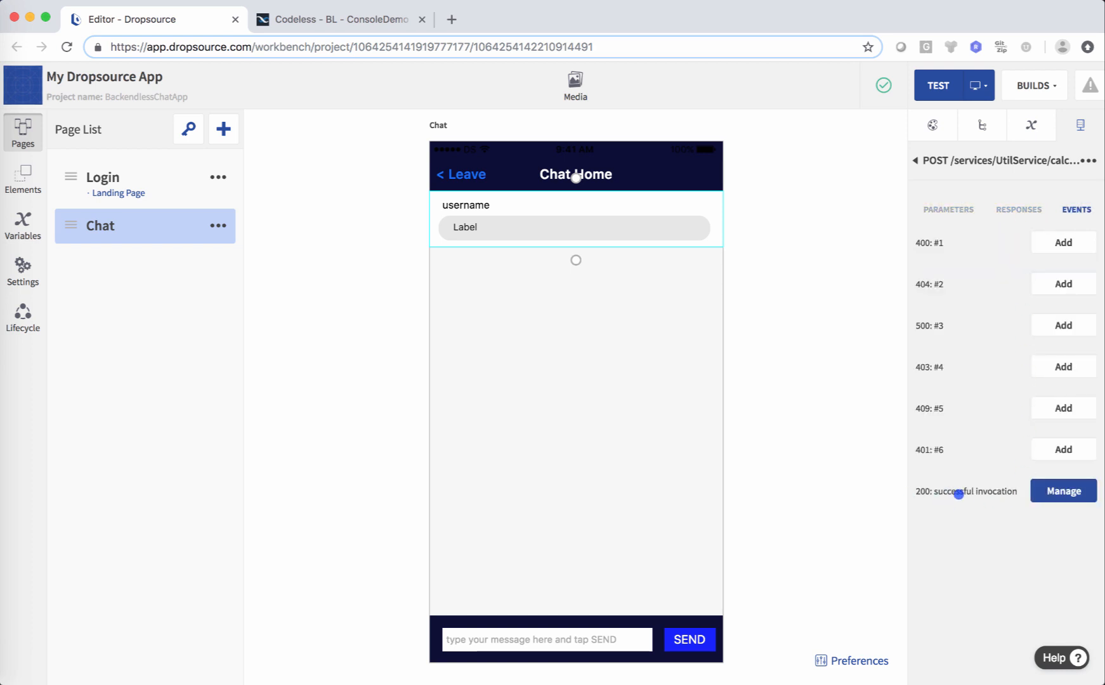
{"action": "left_click", "coordinate": [1033, 495]}
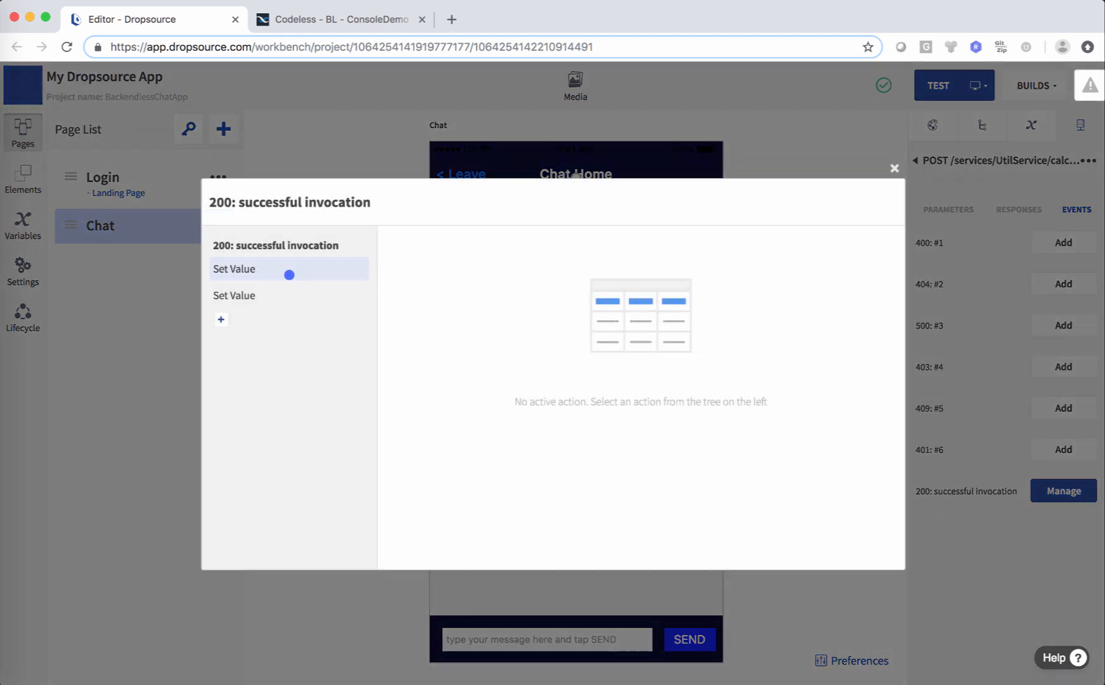
Examine the event's two Set Value actions for the offsetY page variable and the table's content offset, and return to the API request list.
{"action": "left_click", "coordinate": [277, 272]}
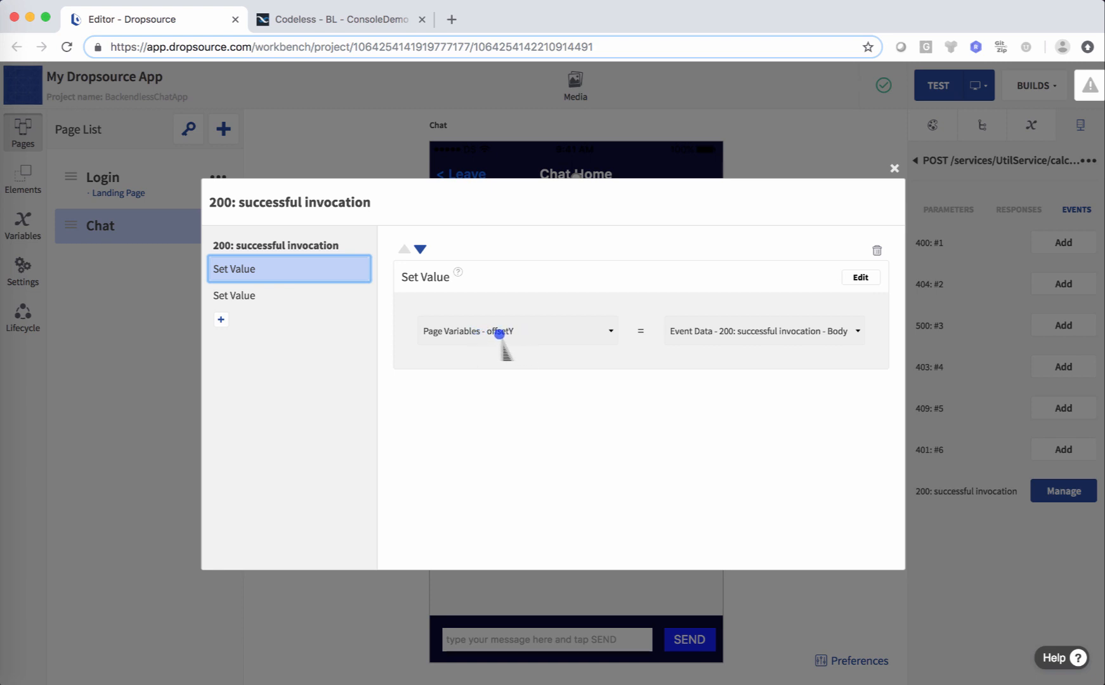
{"action": "left_click", "coordinate": [307, 298]}
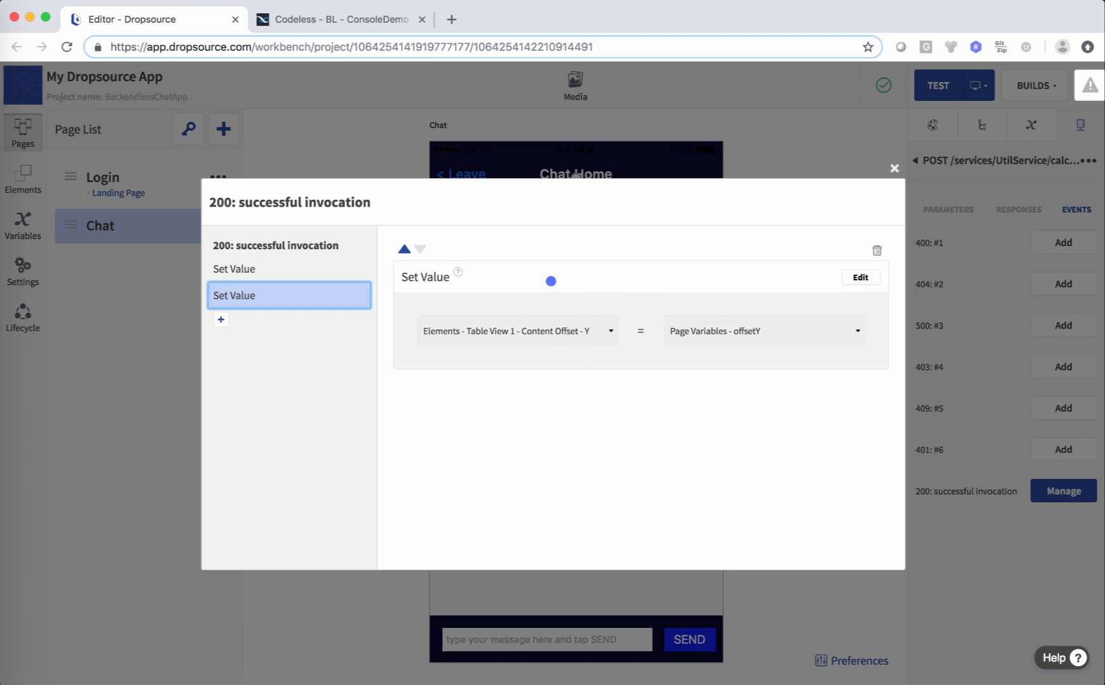
{"action": "left_click", "coordinate": [229, 266]}
{"action": "left_click", "coordinate": [234, 293]}
{"action": "left_click", "coordinate": [893, 168]}
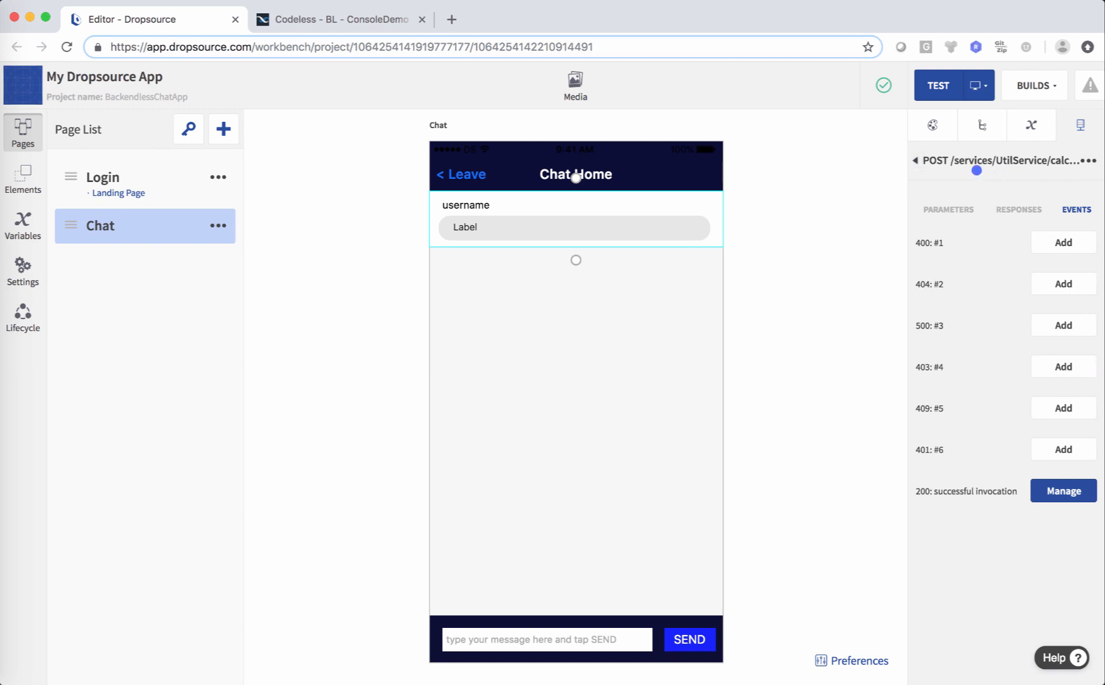
{"action": "left_click", "coordinate": [917, 163]}
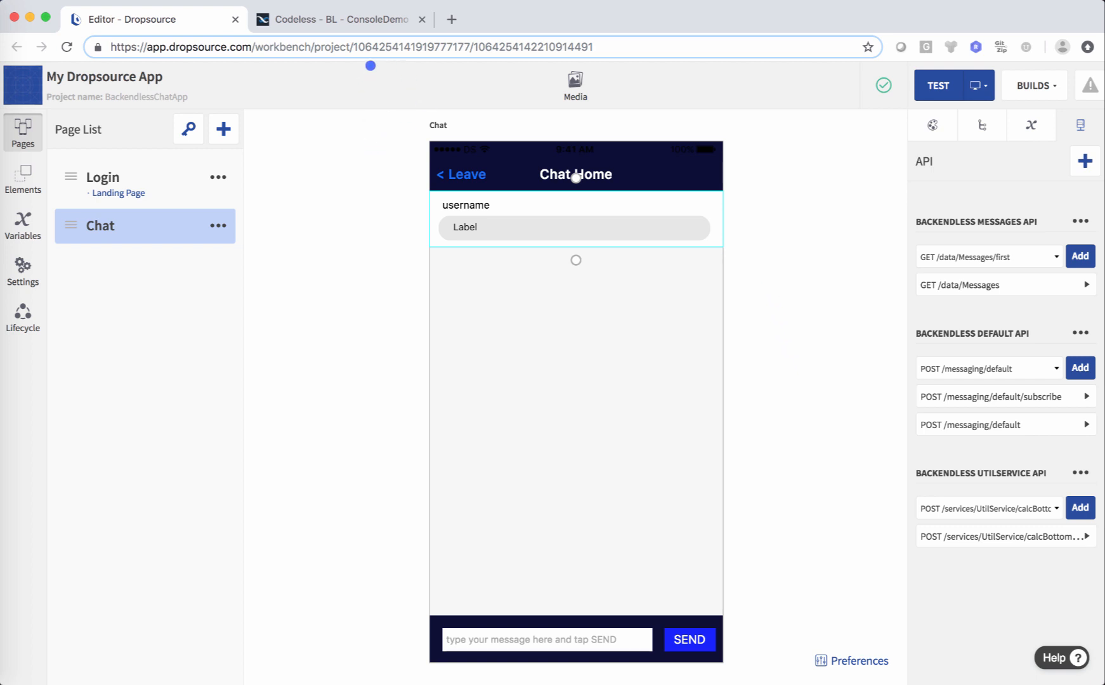
Switch to the Backendless console and view the Messages table in the ConsoleDemo app's data browser.
{"action": "left_click", "coordinate": [368, 17]}
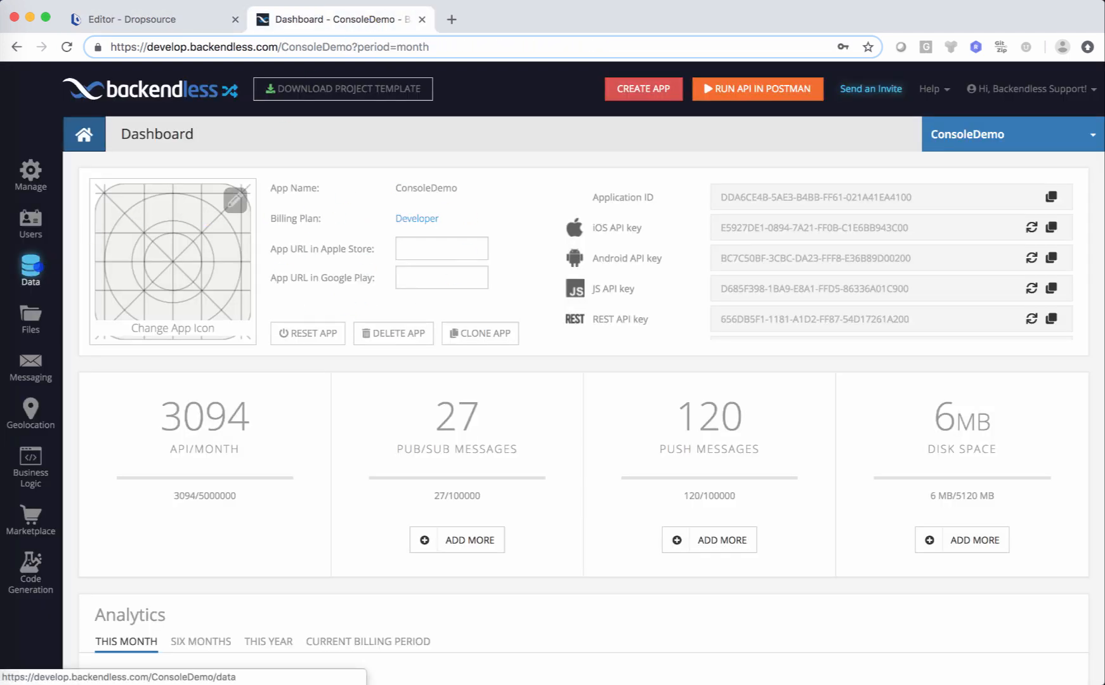
{"action": "left_click", "coordinate": [30, 266]}
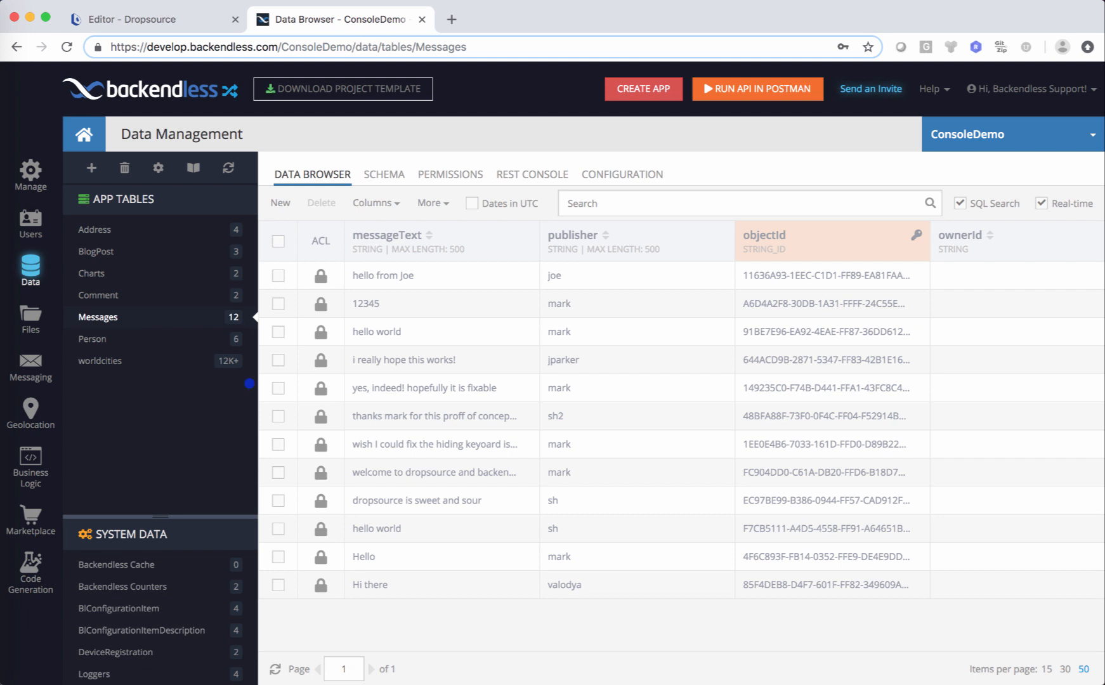
Switch to the Dropsource editor and open the Returned event of the Chat page's message text field.
{"action": "left_click", "coordinate": [182, 19]}
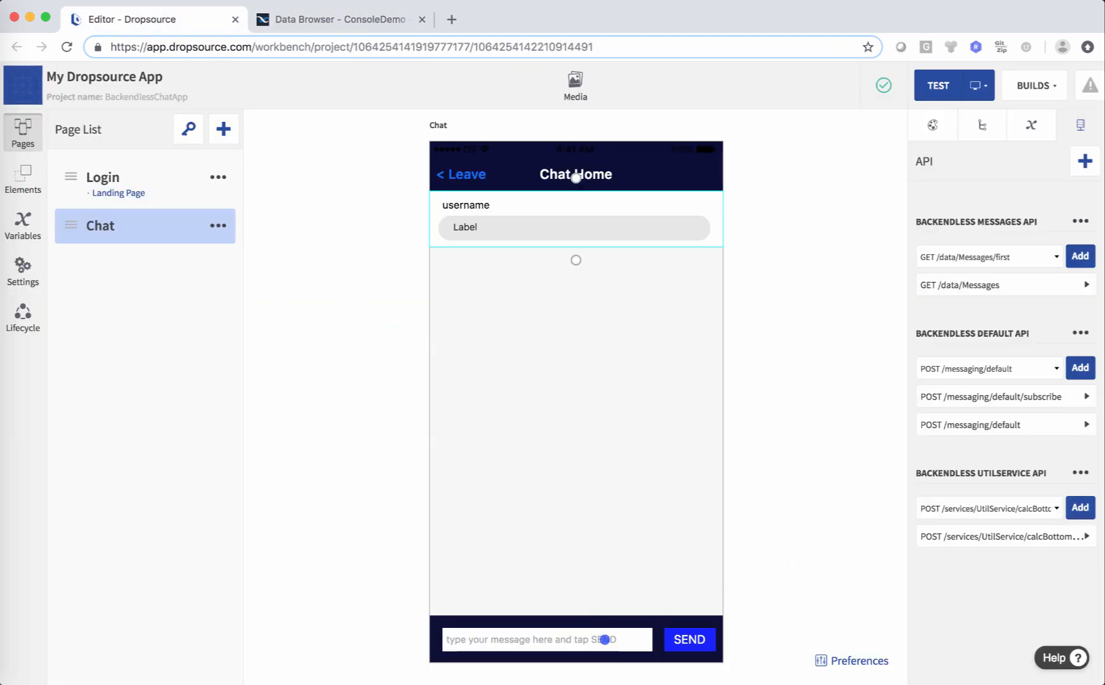
{"action": "left_click", "coordinate": [604, 639]}
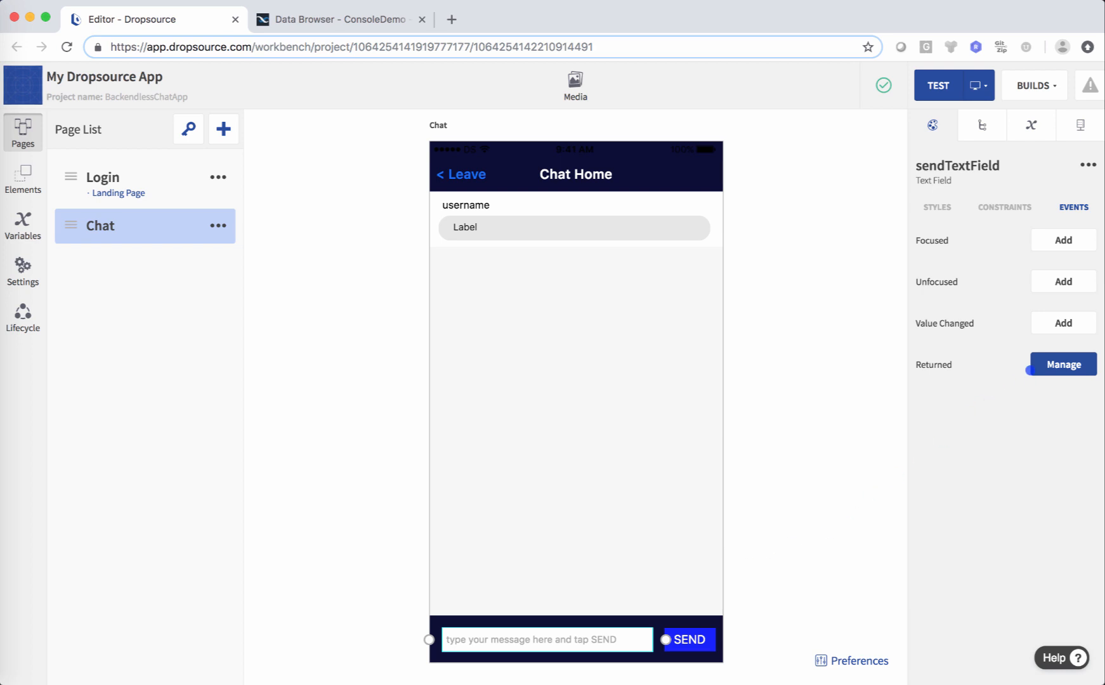
{"action": "left_click", "coordinate": [1031, 368]}
Review the Hide Keyboard, Run API Request and Set Value actions of the Returned event, and close the event.
{"action": "left_click", "coordinate": [268, 272]}
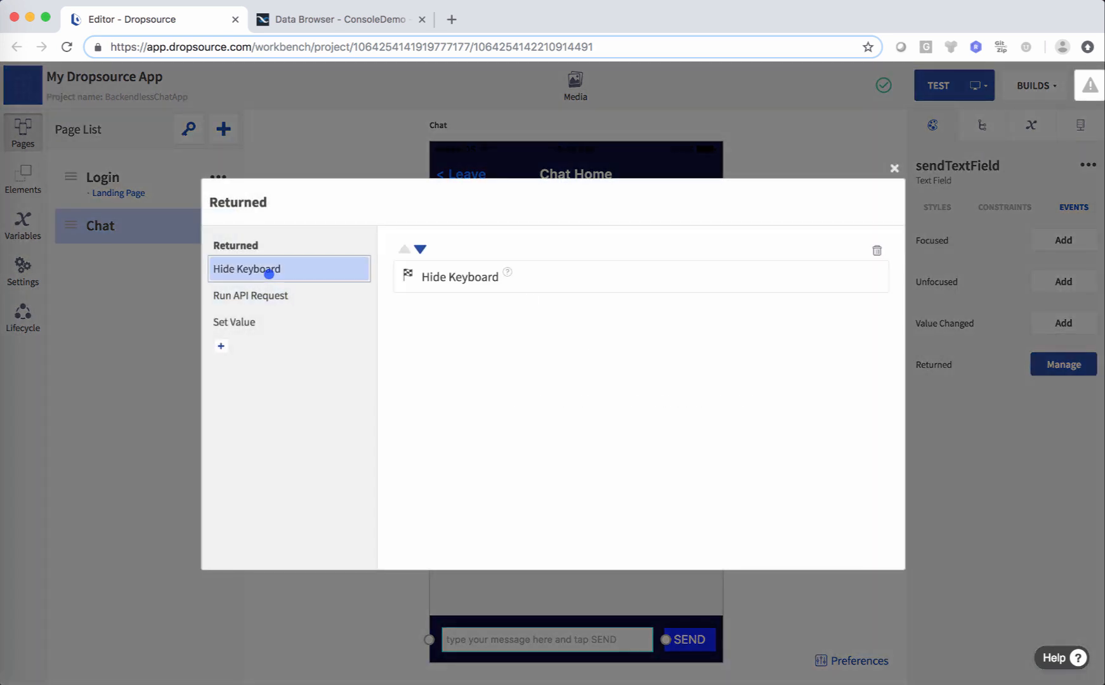
{"action": "left_click", "coordinate": [276, 296]}
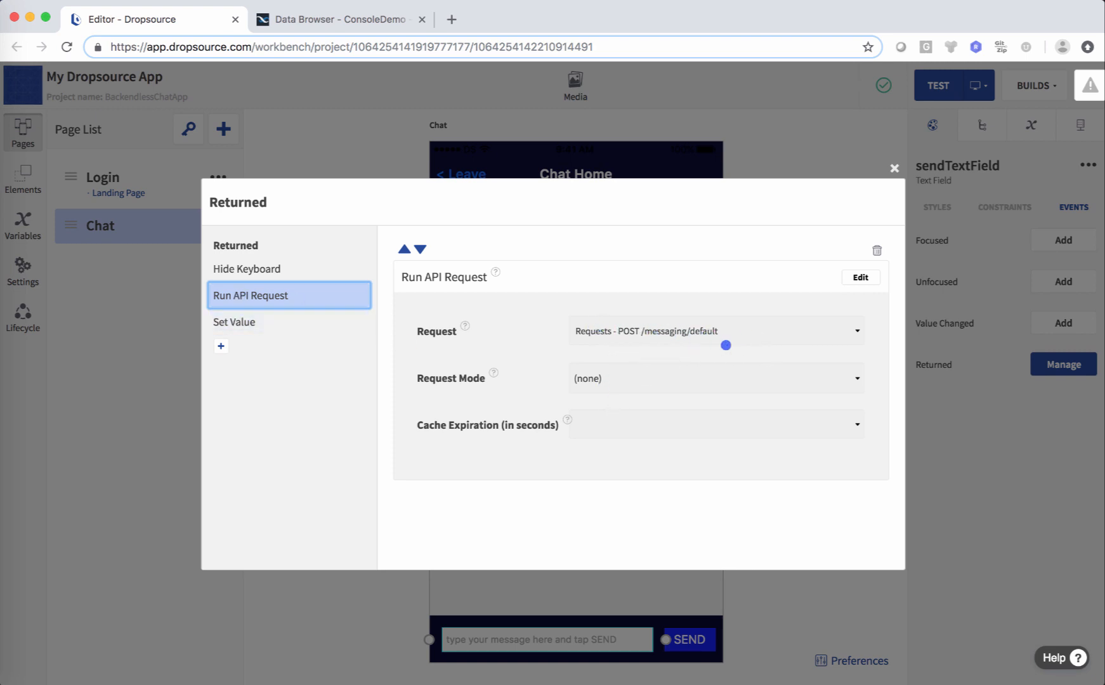
{"action": "left_click", "coordinate": [279, 321]}
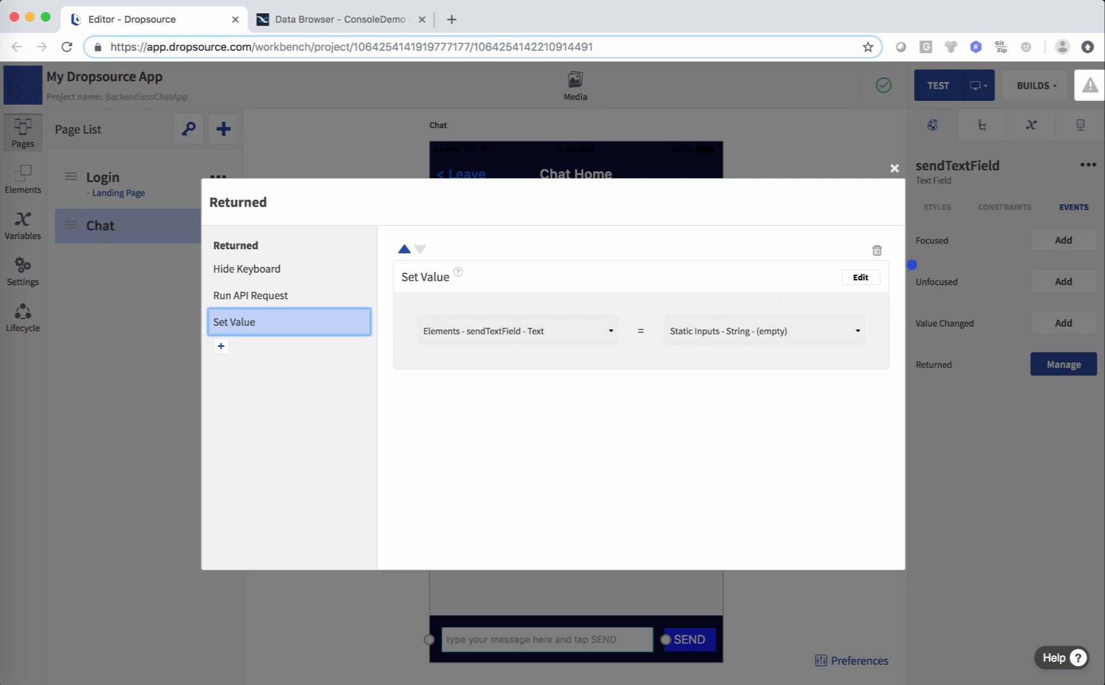
{"action": "left_click", "coordinate": [895, 167]}
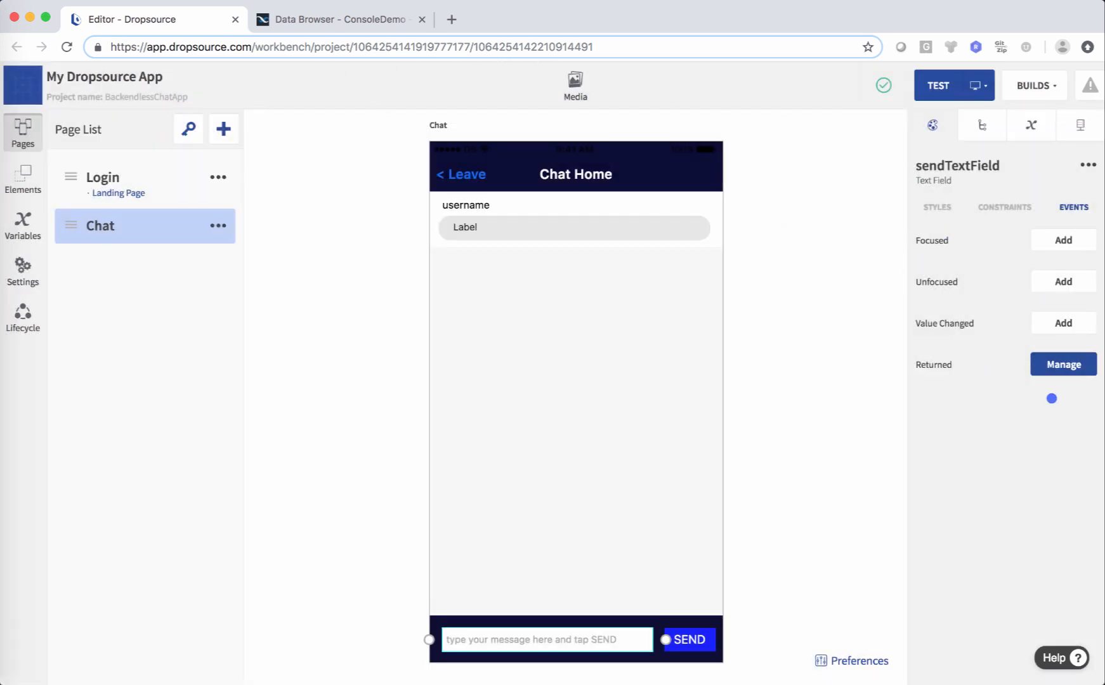
Switch to the Backendless console and open the afterPublish messaging event handler in the logic designer.
{"action": "left_click", "coordinate": [366, 19]}
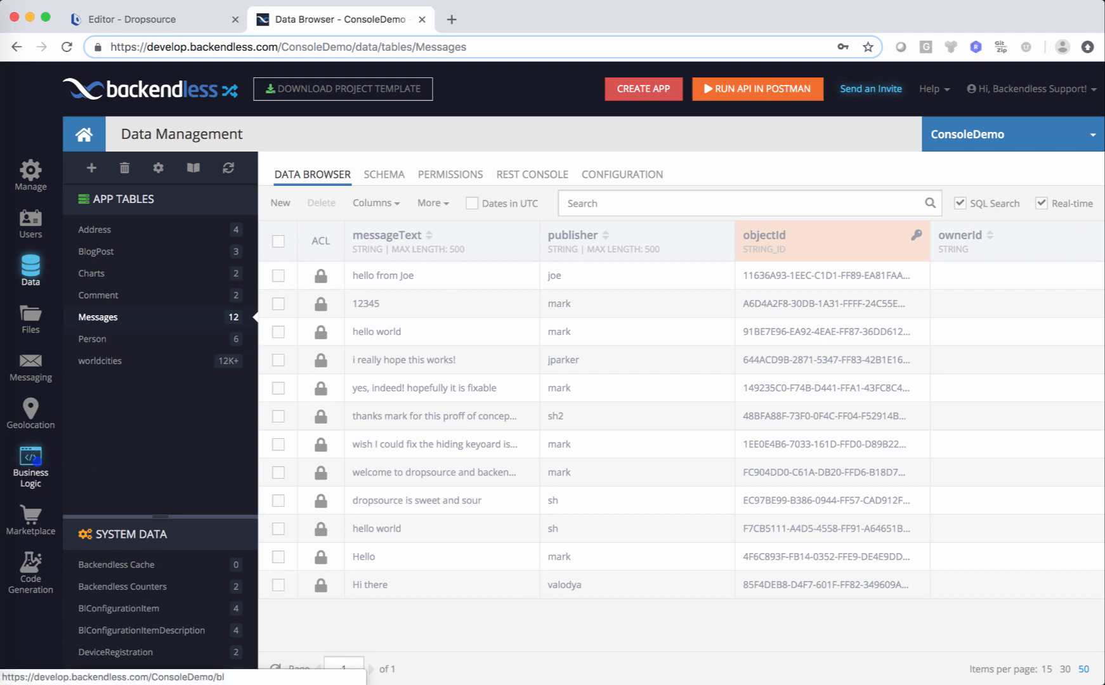
{"action": "left_click", "coordinate": [35, 461]}
{"action": "left_click", "coordinate": [195, 174]}
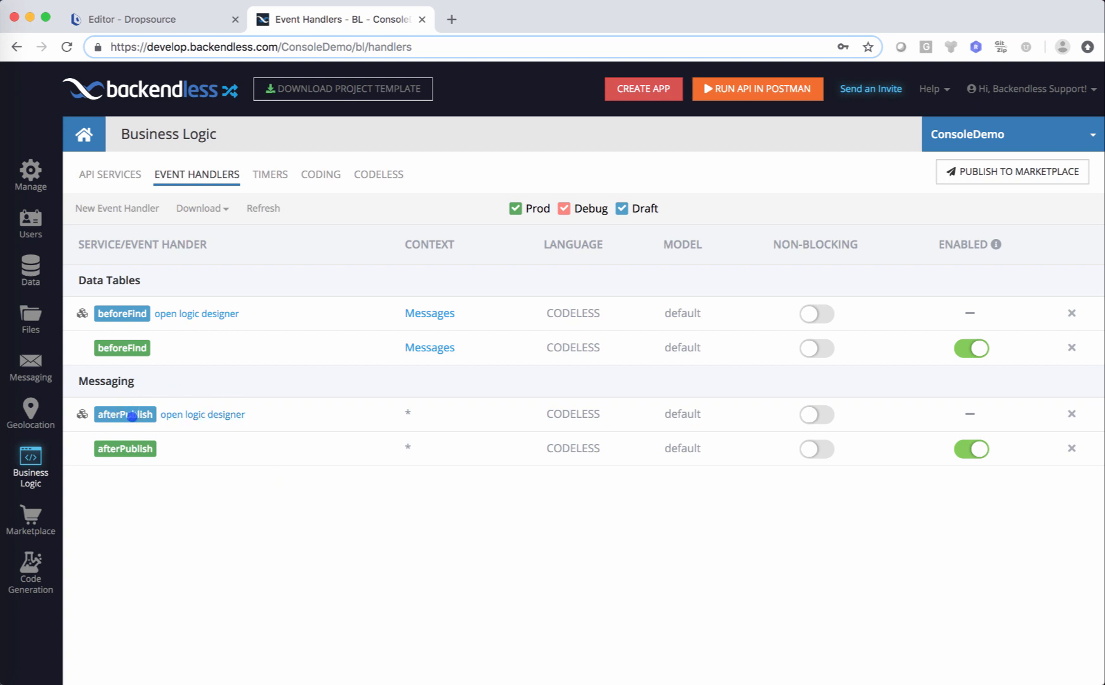
{"action": "left_click", "coordinate": [194, 415]}
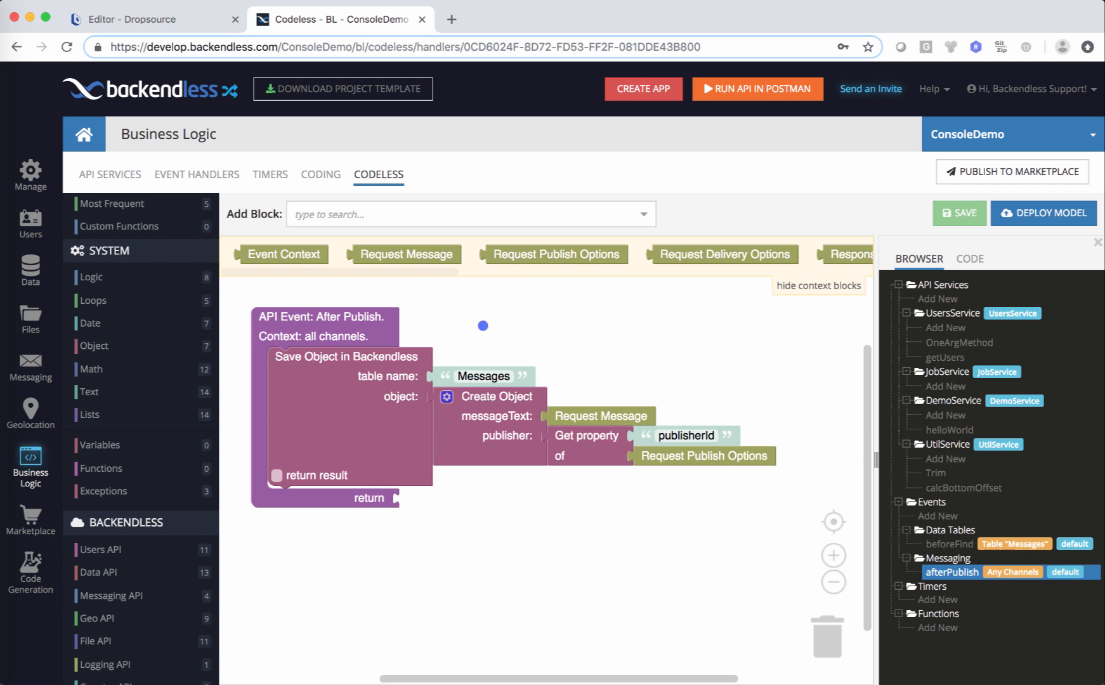
Examine the Save Object in Backendless block and the property configuration of its nested Create Object block.
{"action": "left_click", "coordinate": [323, 392]}
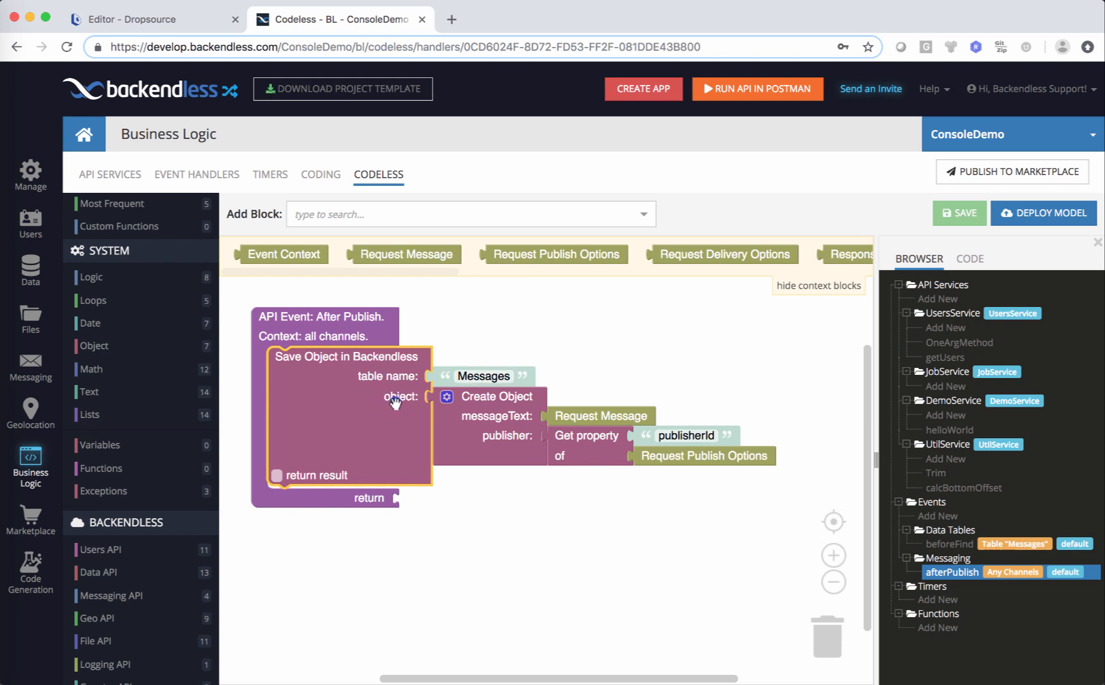
{"action": "left_click", "coordinate": [487, 437]}
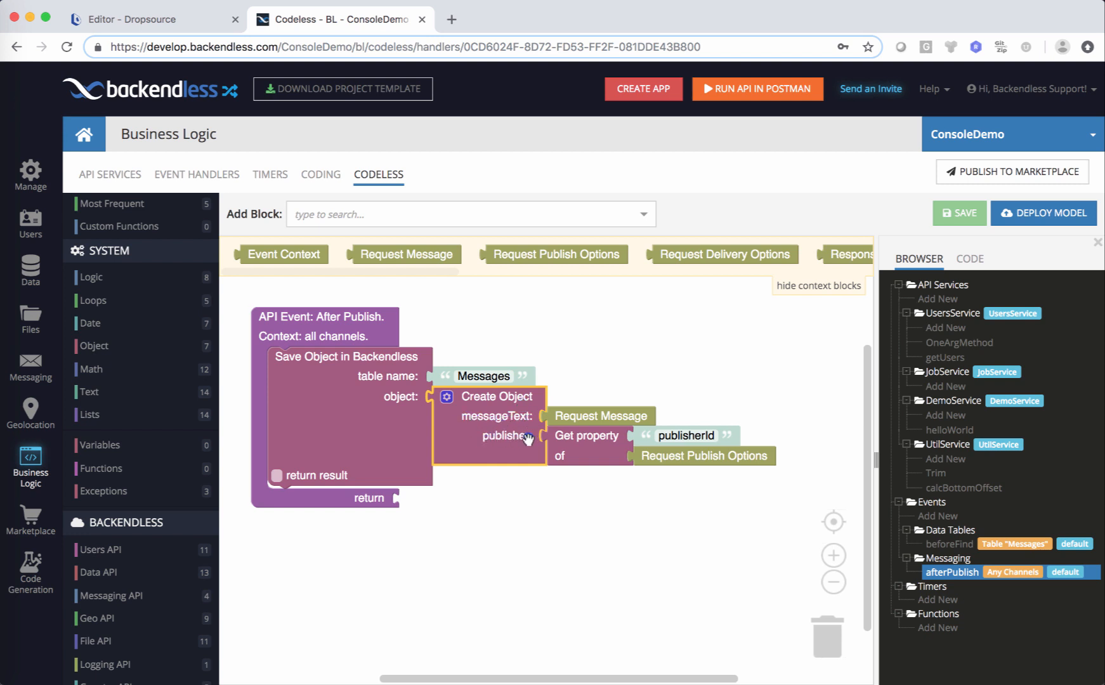
{"action": "left_click", "coordinate": [447, 396]}
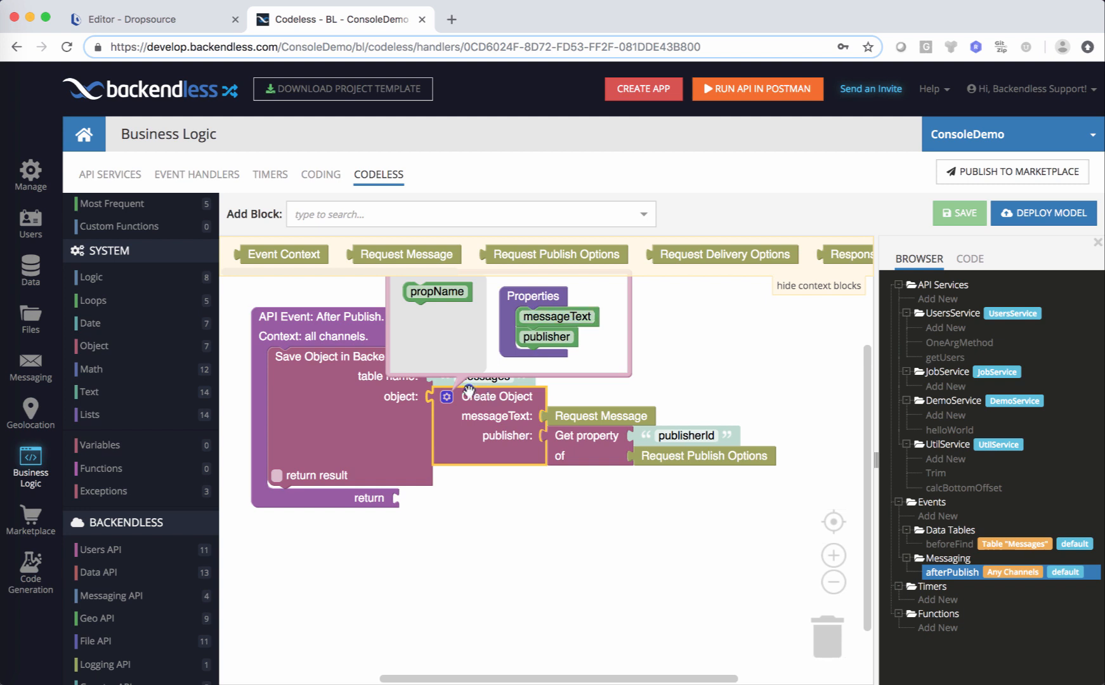
{"action": "left_click", "coordinate": [447, 396]}
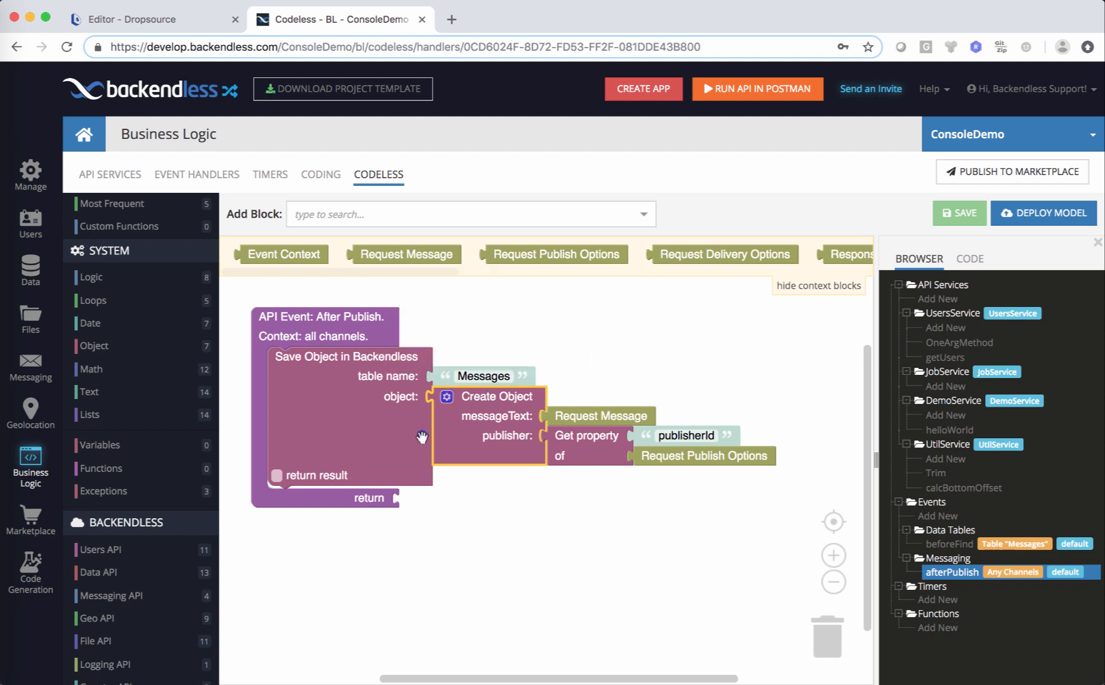
{"action": "left_click_drag", "start_coordinate": [516, 549], "coordinate": [561, 571]}
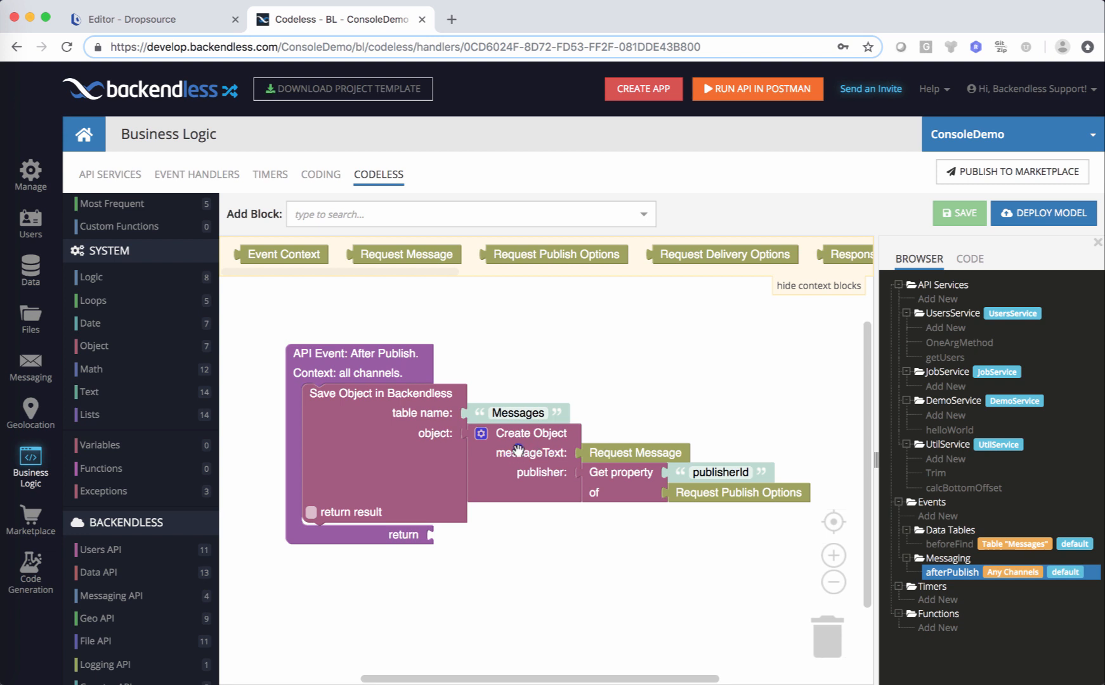
Inspect the Request Message block assigned to messageText and look through the handler's available context blocks.
{"action": "left_click", "coordinate": [610, 450]}
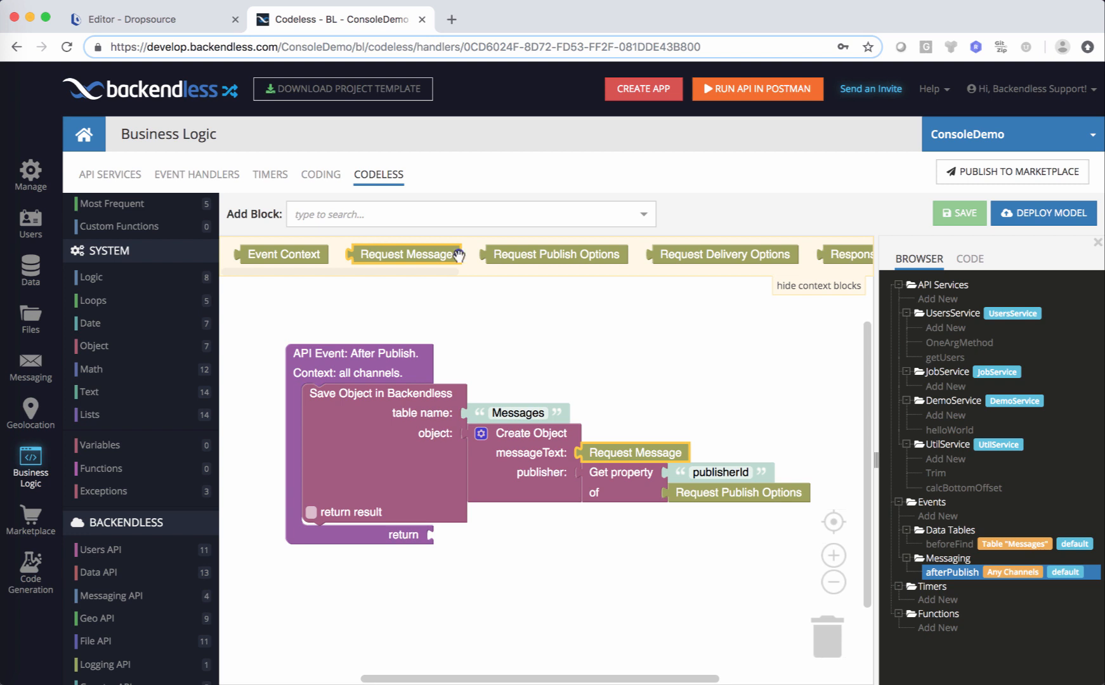
{"action": "scroll", "coordinate": [460, 256], "scroll_direction": "right", "scroll_amount": 2}
{"action": "scroll", "coordinate": [461, 256], "scroll_direction": "left", "scroll_amount": 2}
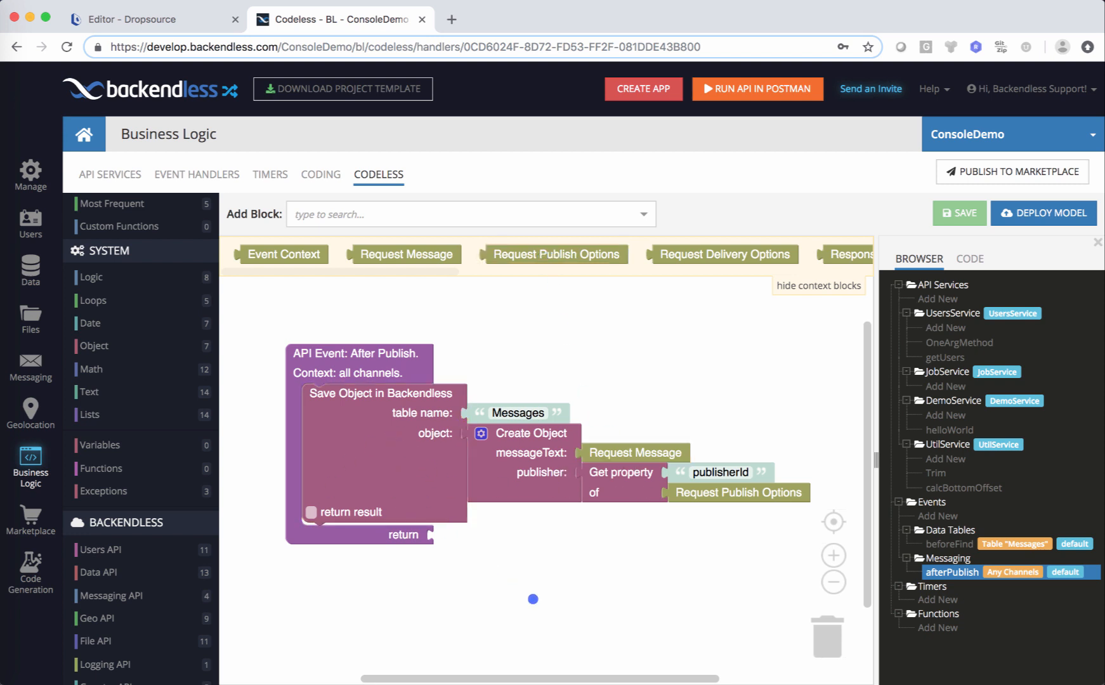
Check the Messages table in the data browser and reopen the afterPublish handler's logic for review.
{"action": "left_click", "coordinate": [30, 267]}
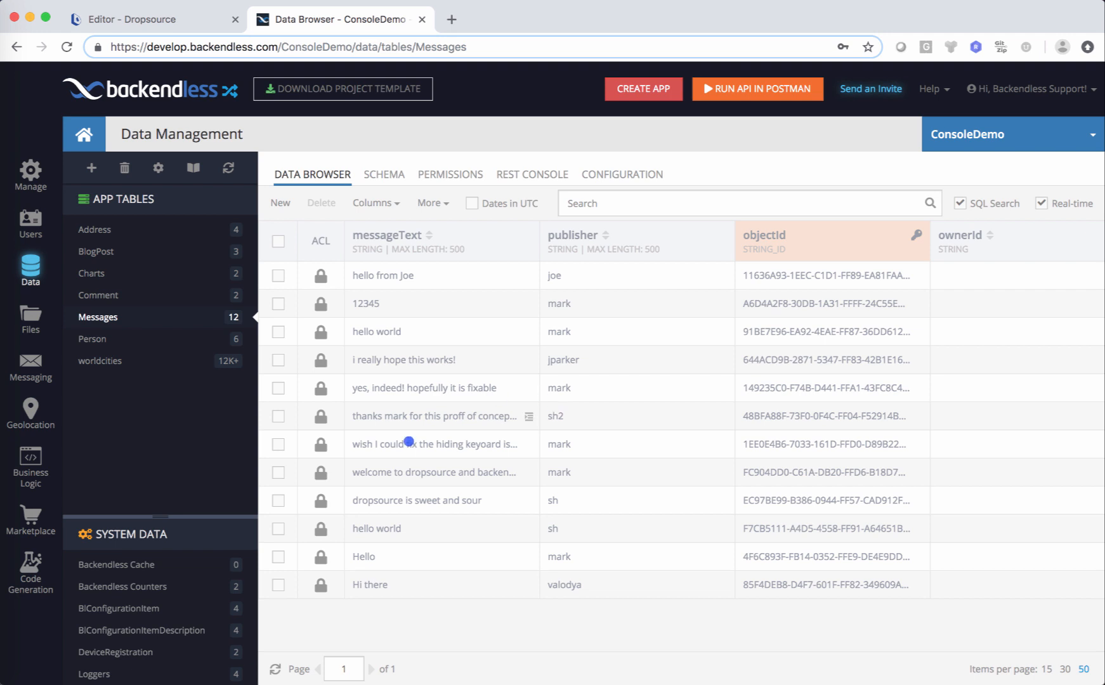
{"action": "left_click", "coordinate": [30, 460]}
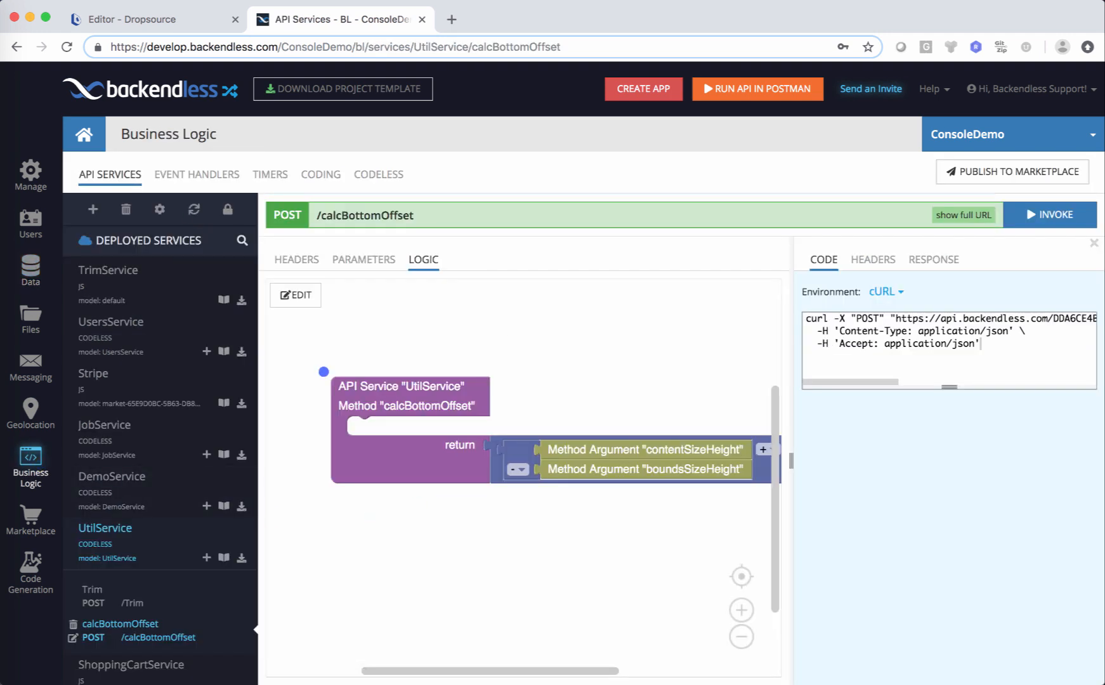
{"action": "left_click", "coordinate": [193, 178]}
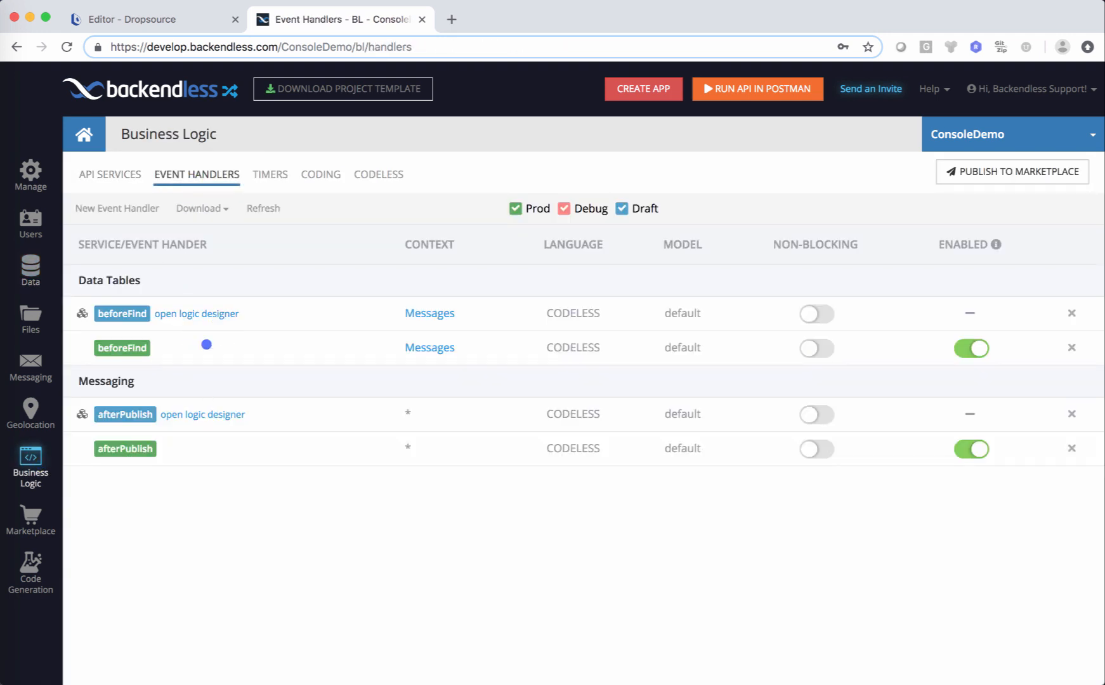
{"action": "left_click", "coordinate": [203, 414]}
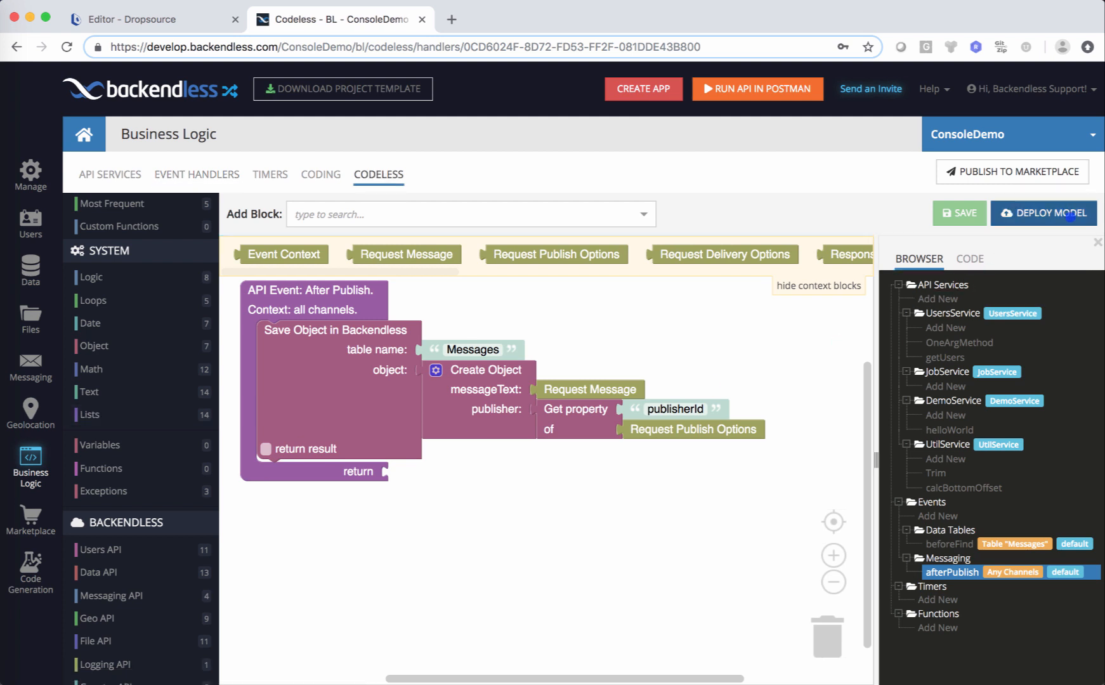
{"action": "left_click_drag", "start_coordinate": [515, 509], "coordinate": [581, 550]}
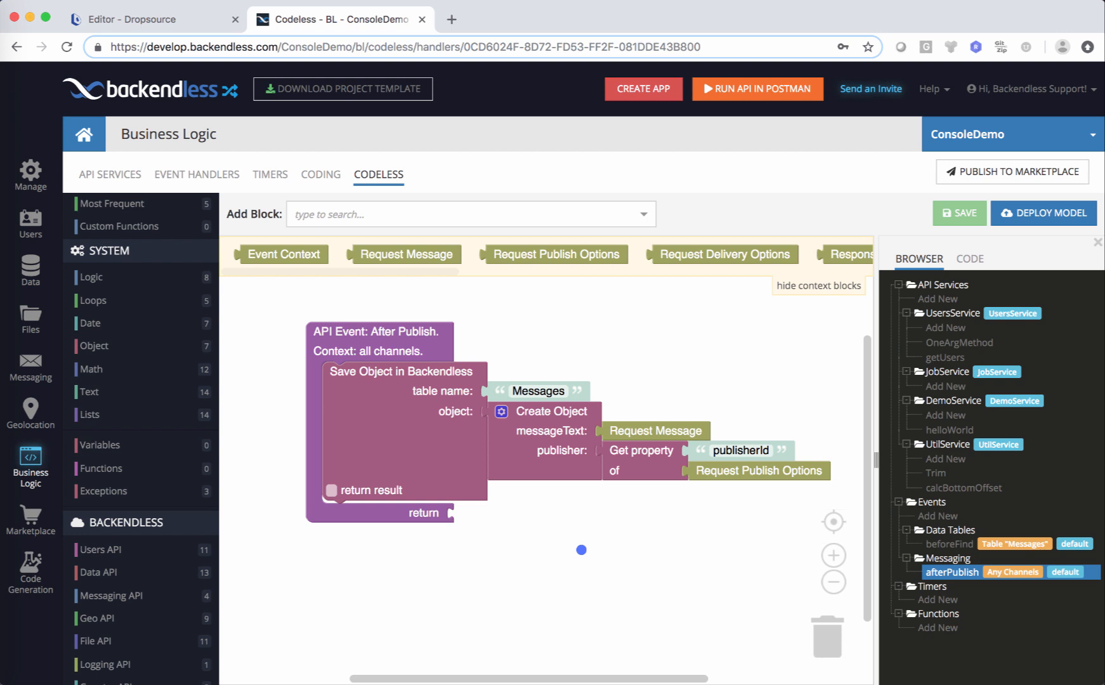
{"action": "left_click_drag", "start_coordinate": [553, 524], "coordinate": [523, 527]}
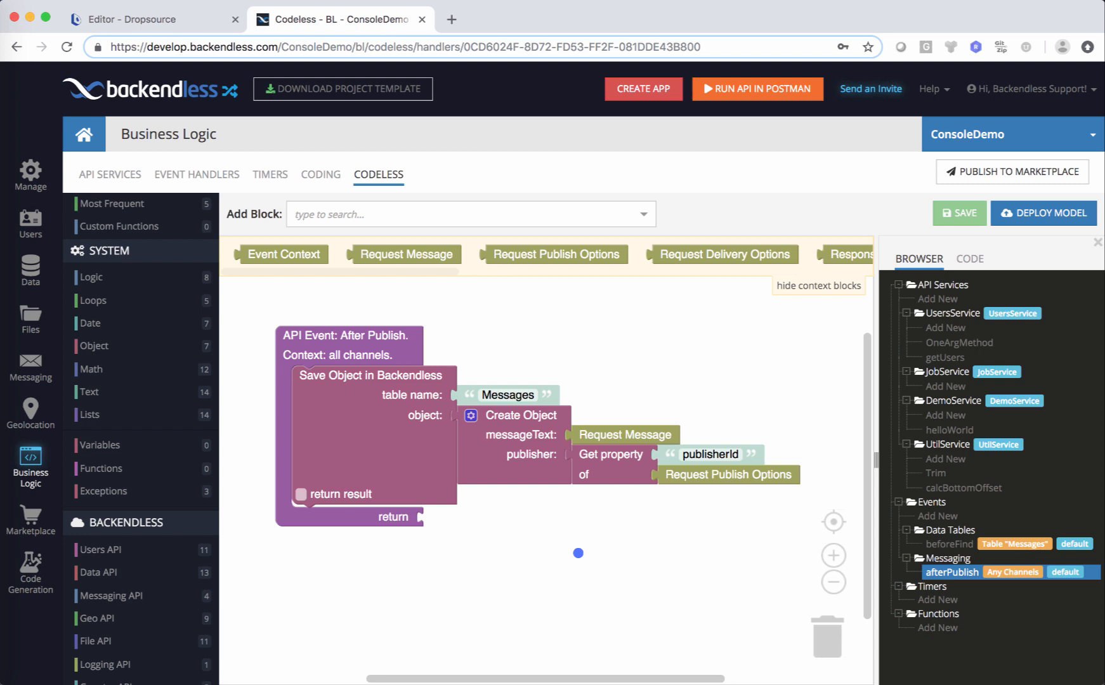
{"action": "left_click_drag", "start_coordinate": [541, 520], "coordinate": [541, 537]}
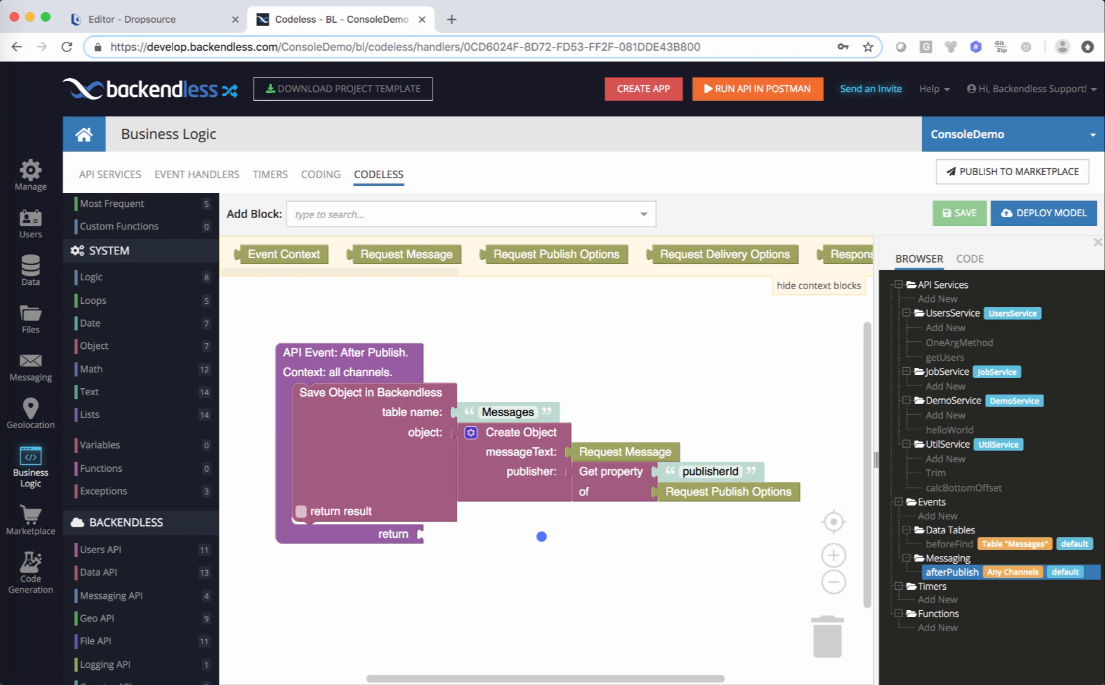
Open the beforeFind handler for the Messages table in the logic designer and examine its Set property block with queryOptions and sortBy.
{"action": "left_click", "coordinate": [214, 174]}
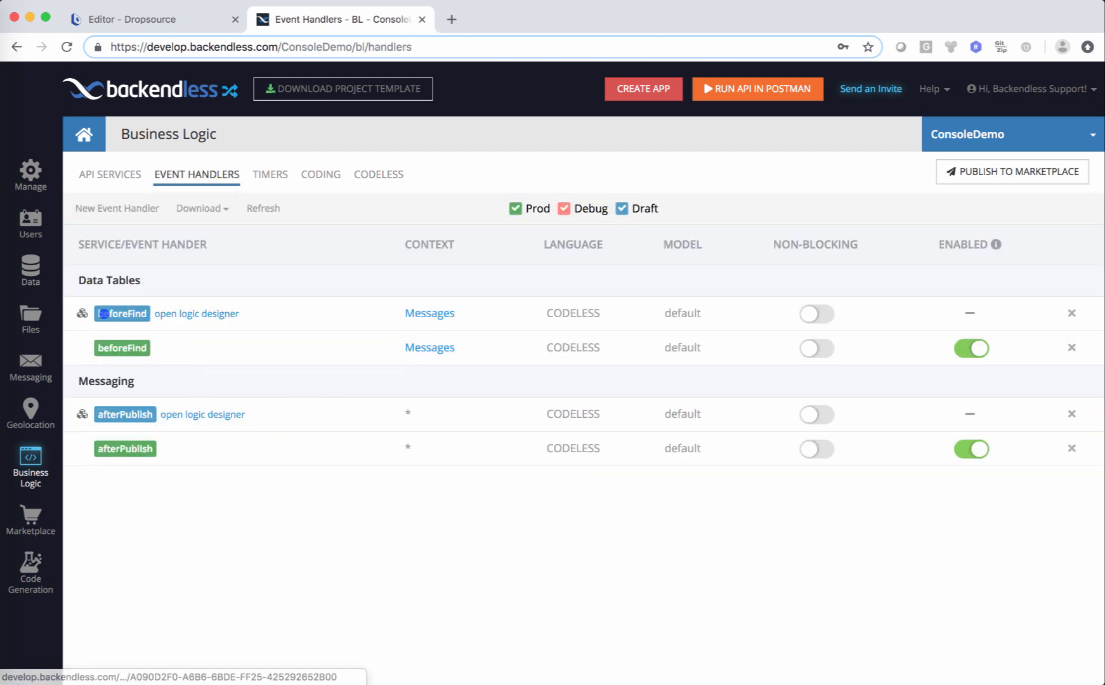
{"action": "left_click", "coordinate": [225, 315]}
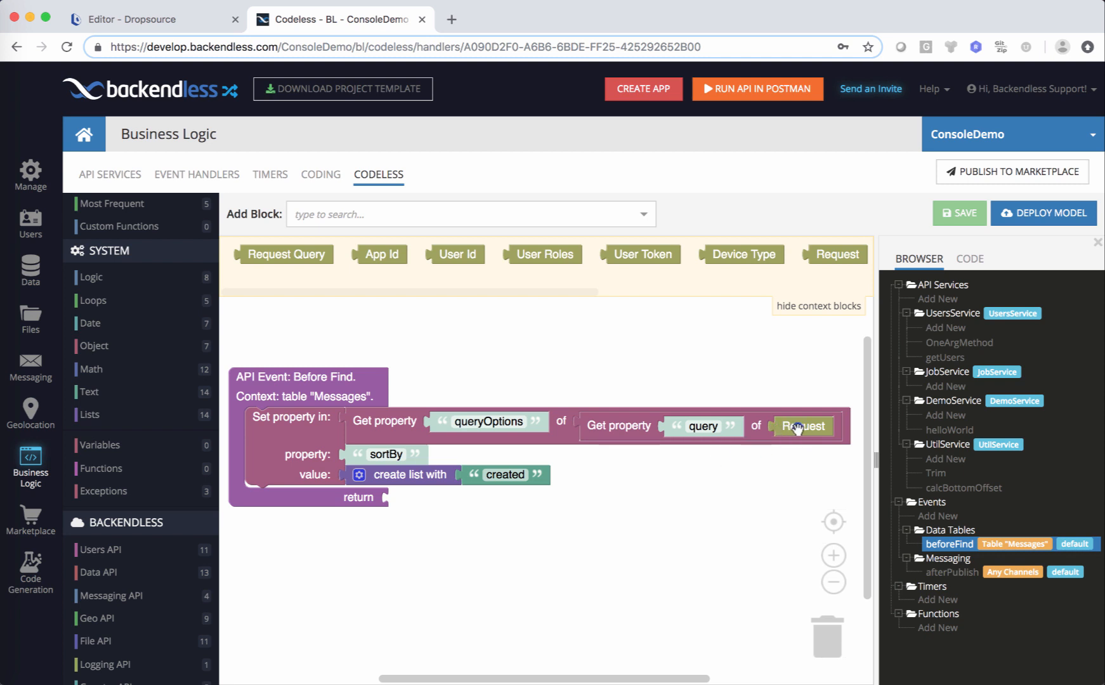
{"action": "left_click", "coordinate": [690, 431]}
{"action": "left_click", "coordinate": [462, 425]}
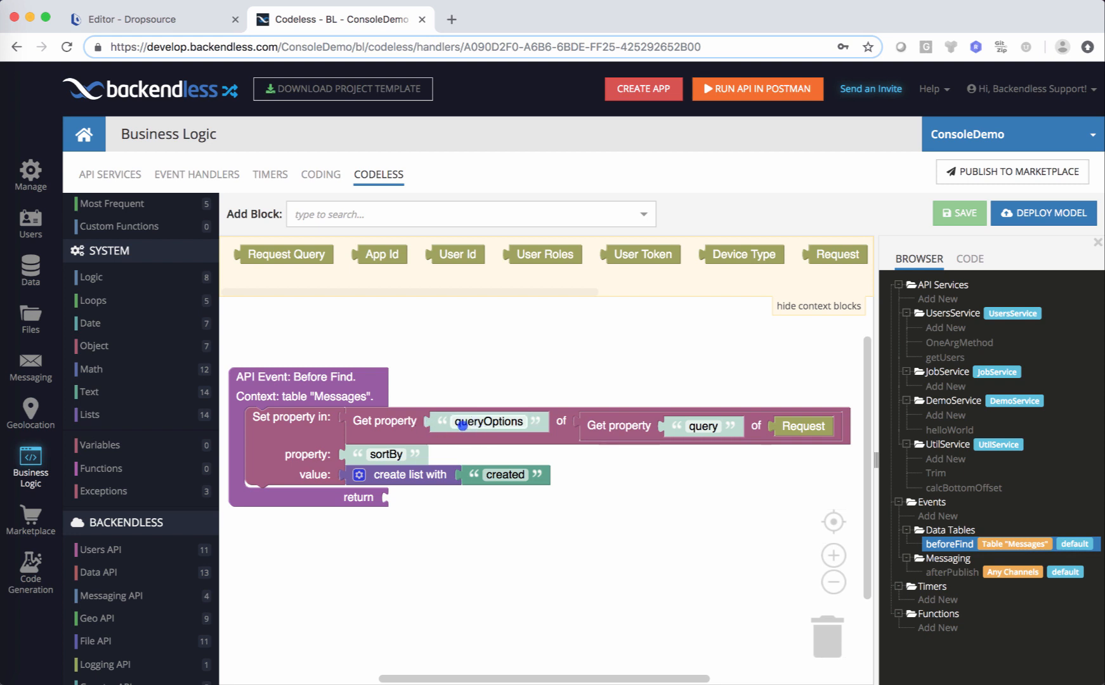
{"action": "left_click", "coordinate": [304, 438]}
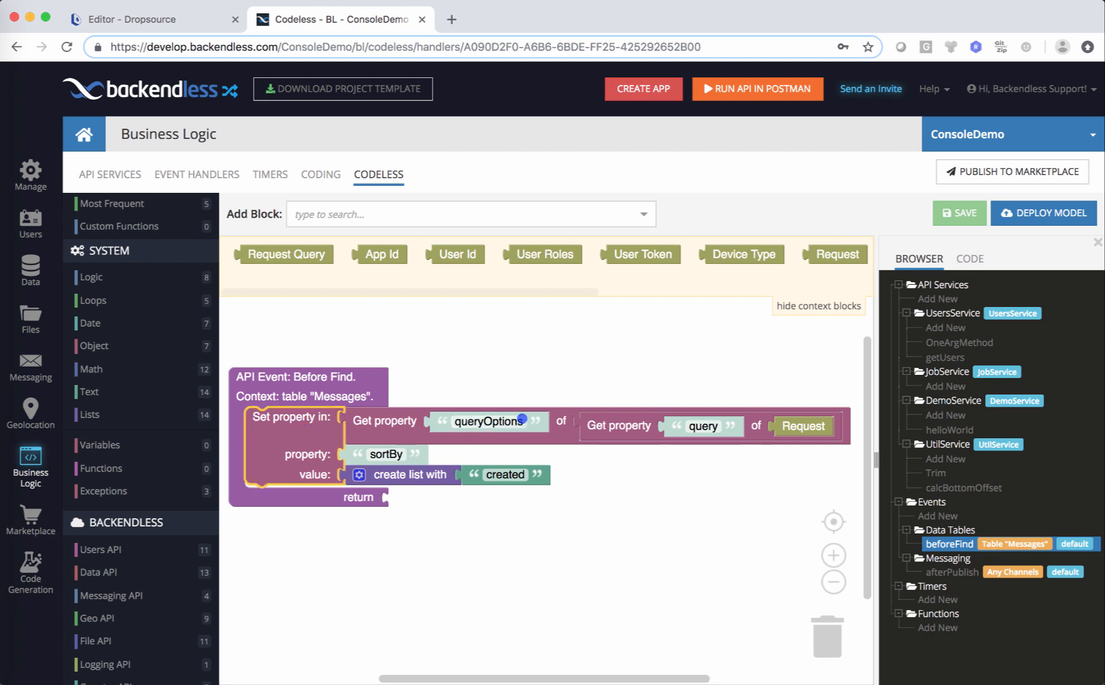
{"action": "left_click", "coordinate": [379, 456]}
{"action": "left_click_drag", "start_coordinate": [541, 538], "coordinate": [547, 545]}
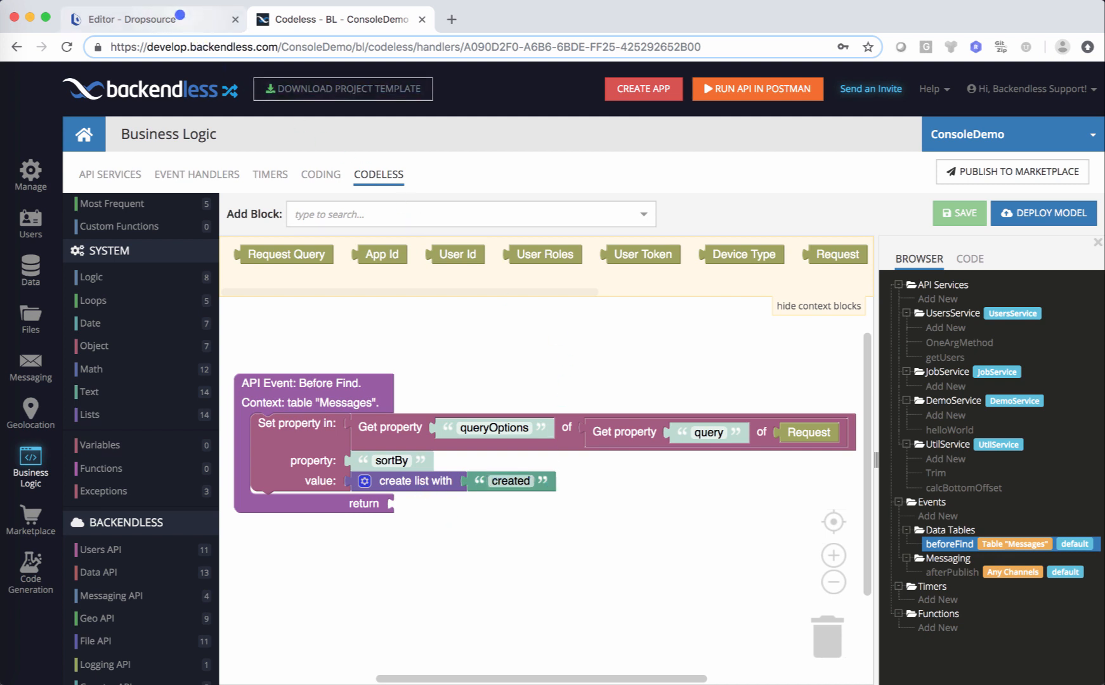
Switch to the Dropsource editor and view the events of the Chat page element.
{"action": "left_click", "coordinate": [149, 19]}
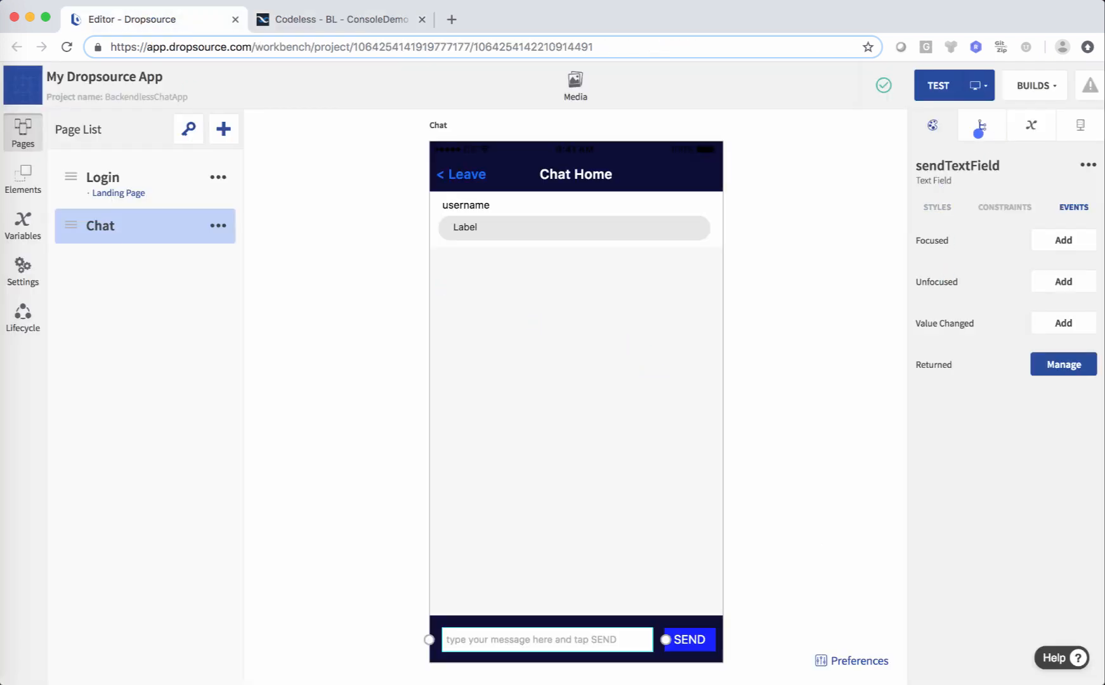
{"action": "left_click", "coordinate": [980, 130]}
{"action": "left_click", "coordinate": [937, 191]}
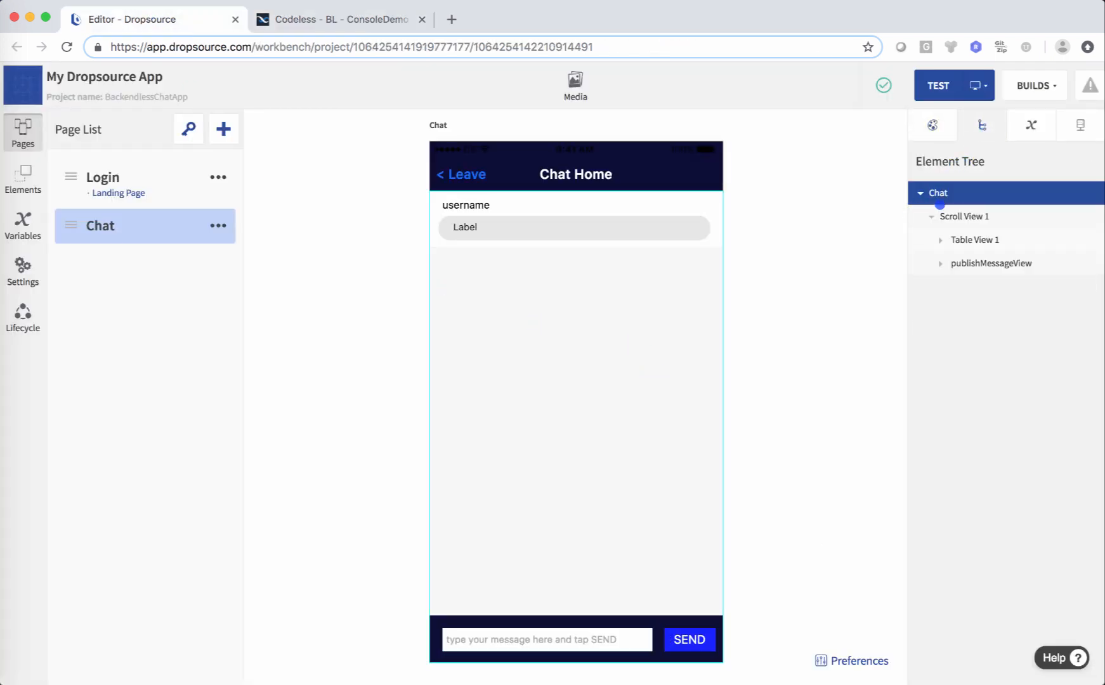
{"action": "left_click", "coordinate": [934, 125]}
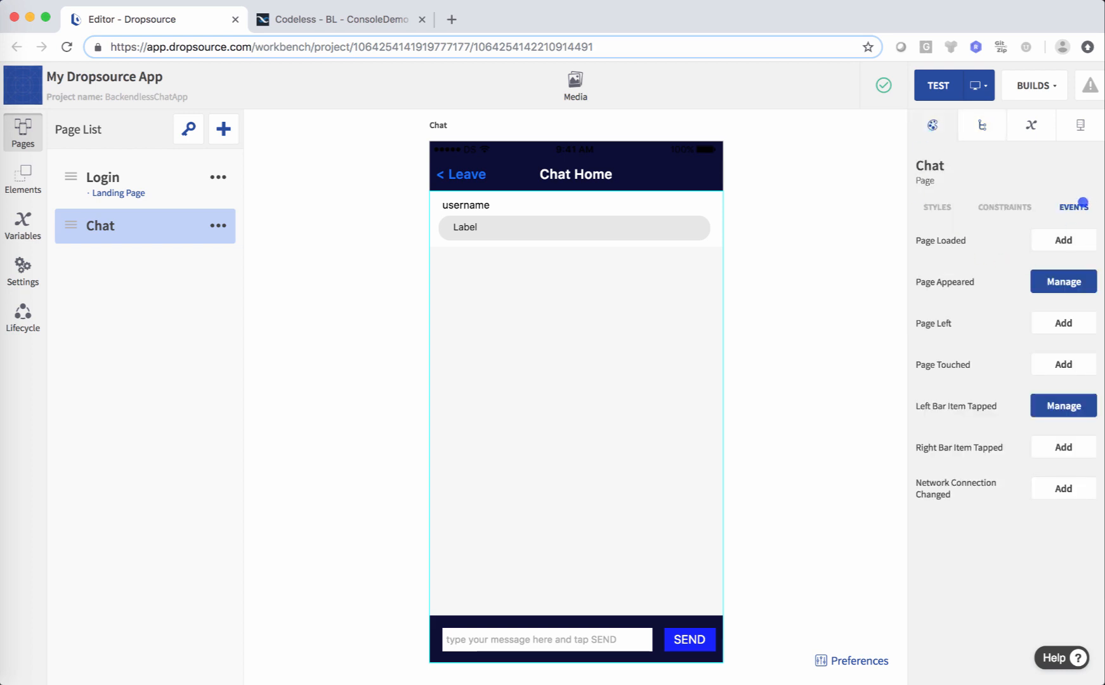
View the query parameters of the GET /data/Messages request, check the value sources for sortBy, and close them without choosing one.
{"action": "left_click", "coordinate": [1077, 123]}
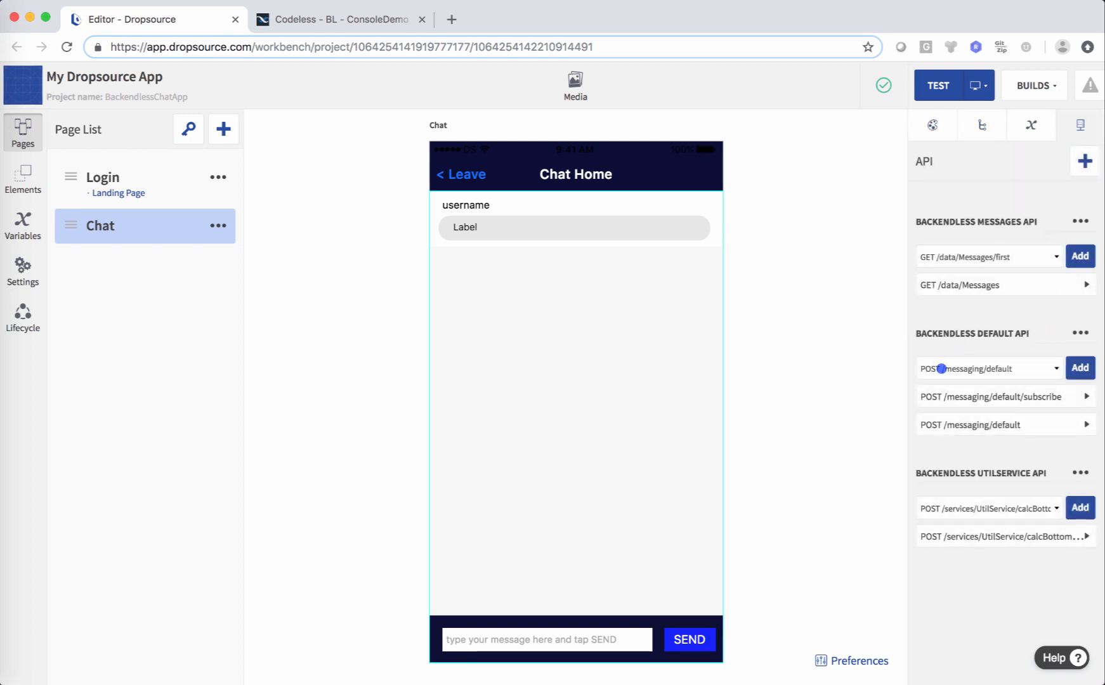
{"action": "left_click", "coordinate": [1047, 286]}
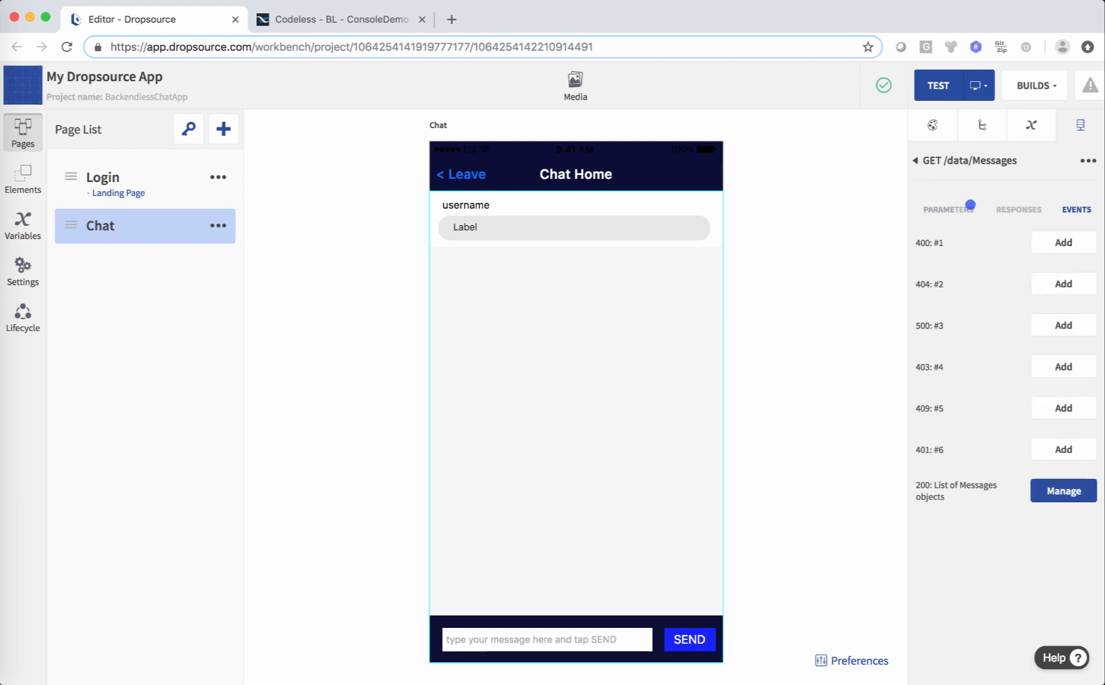
{"action": "left_click", "coordinate": [951, 210]}
{"action": "left_click", "coordinate": [972, 439]}
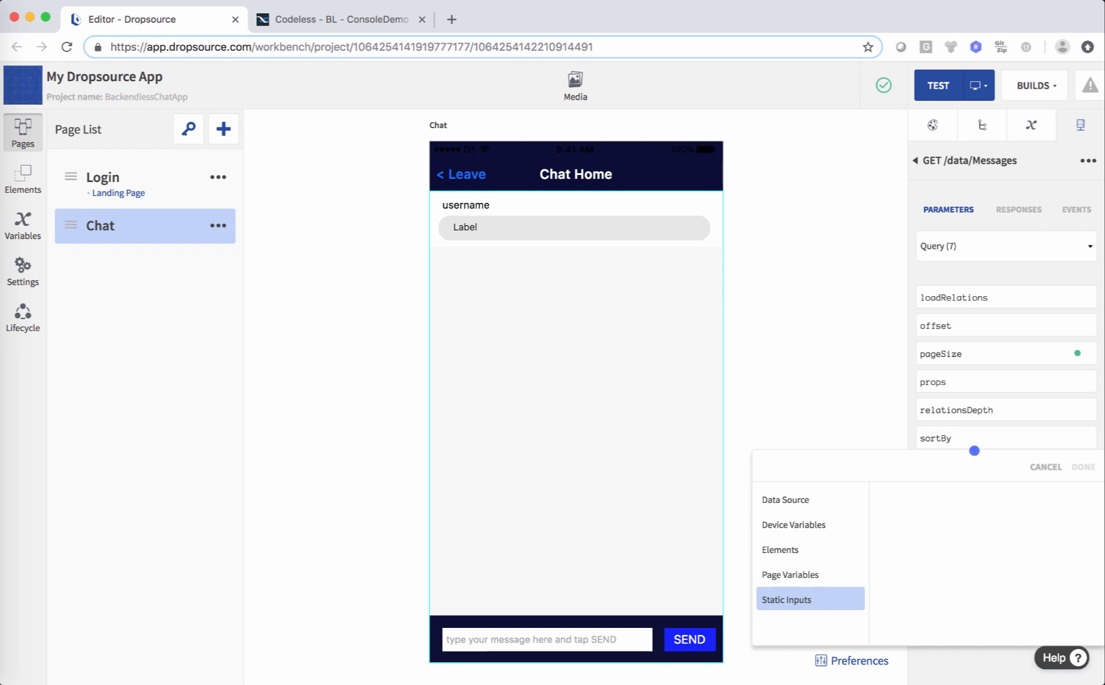
{"action": "left_click", "coordinate": [912, 422]}
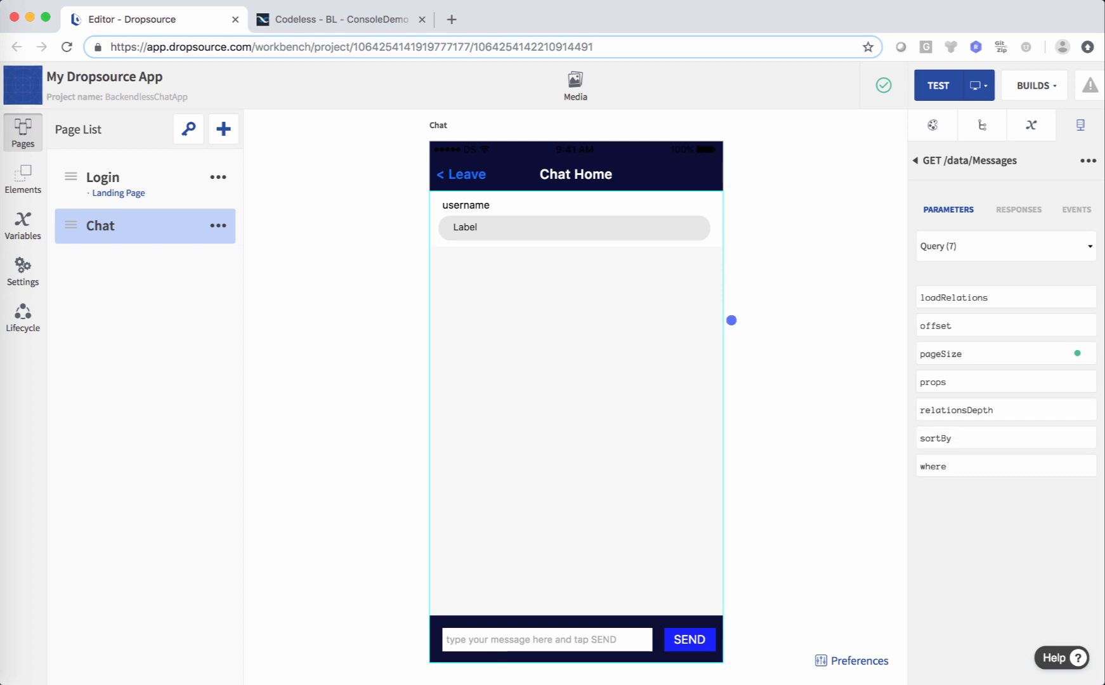
Switch to the Backendless console and check the created dates and message rows of the Messages table in the data browser.
{"action": "left_click", "coordinate": [353, 24]}
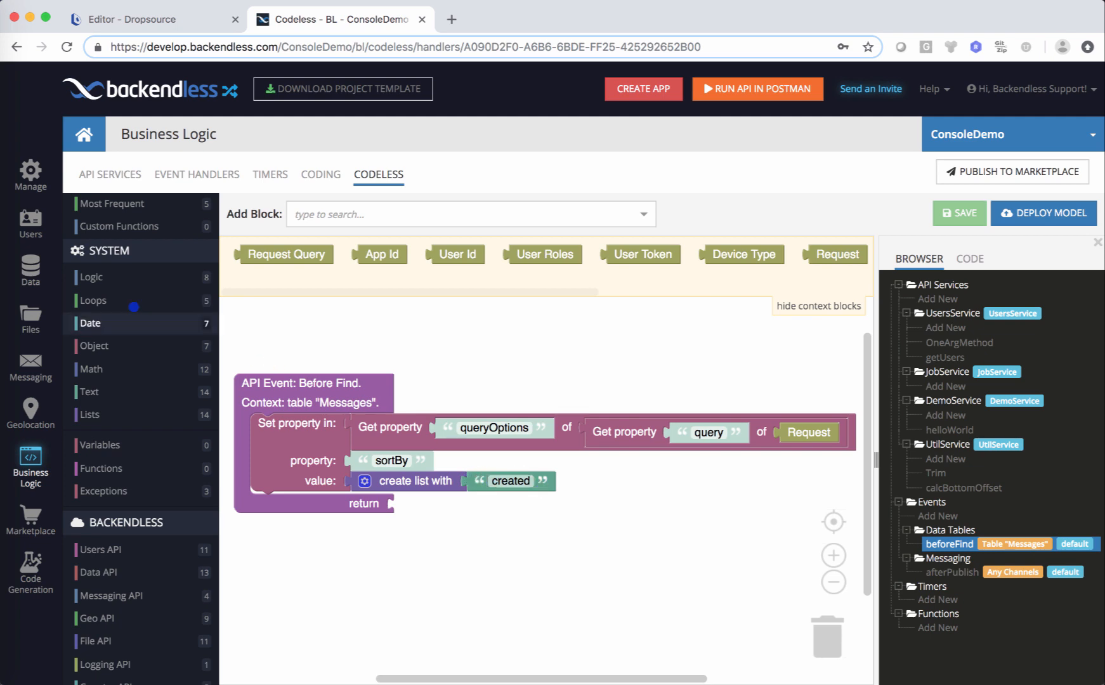
{"action": "left_click", "coordinate": [31, 267]}
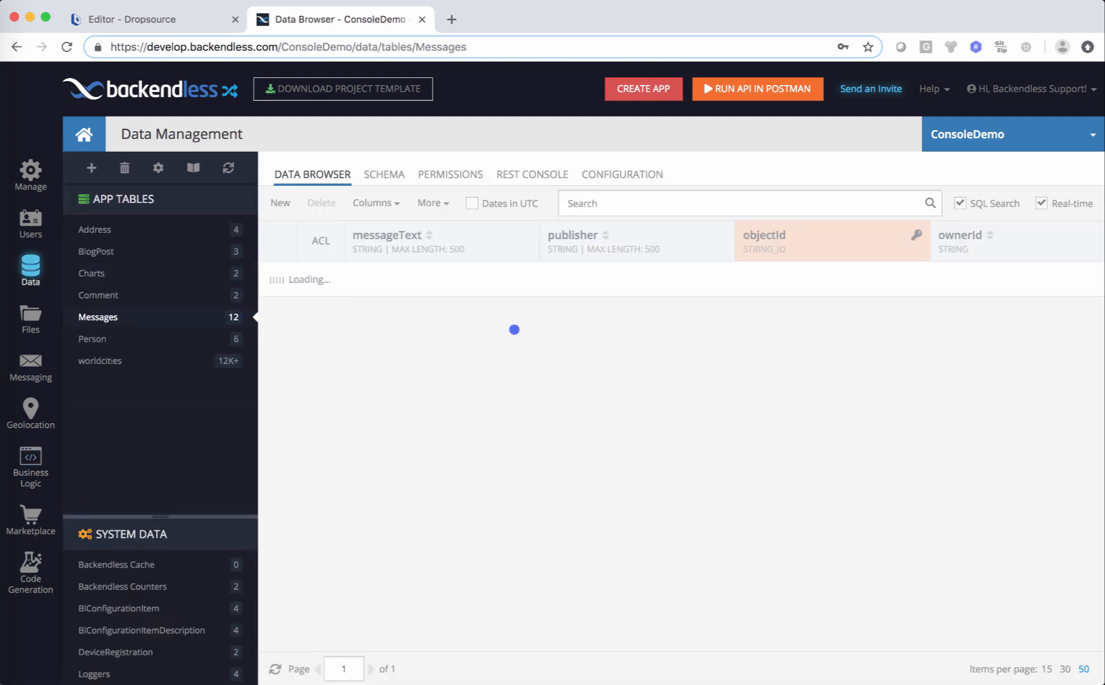
{"action": "scroll", "coordinate": [514, 329], "scroll_direction": "right", "scroll_amount": 6}
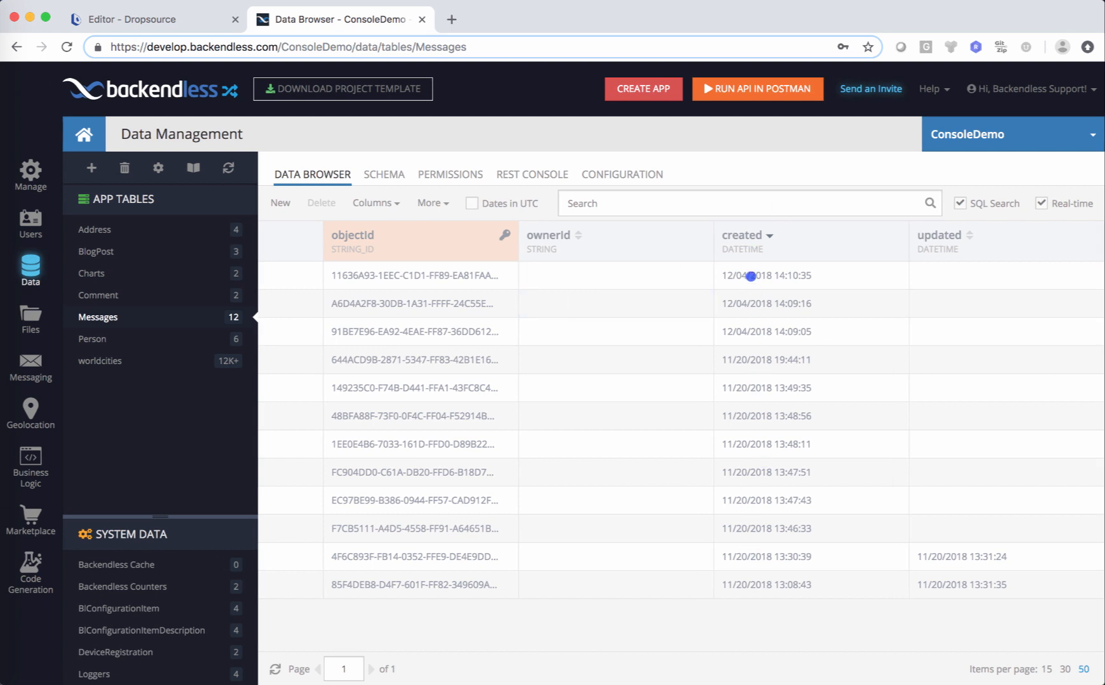
{"action": "scroll", "coordinate": [693, 370], "scroll_direction": "left", "scroll_amount": 2}
{"action": "scroll", "coordinate": [693, 370], "scroll_direction": "left", "scroll_amount": 10}
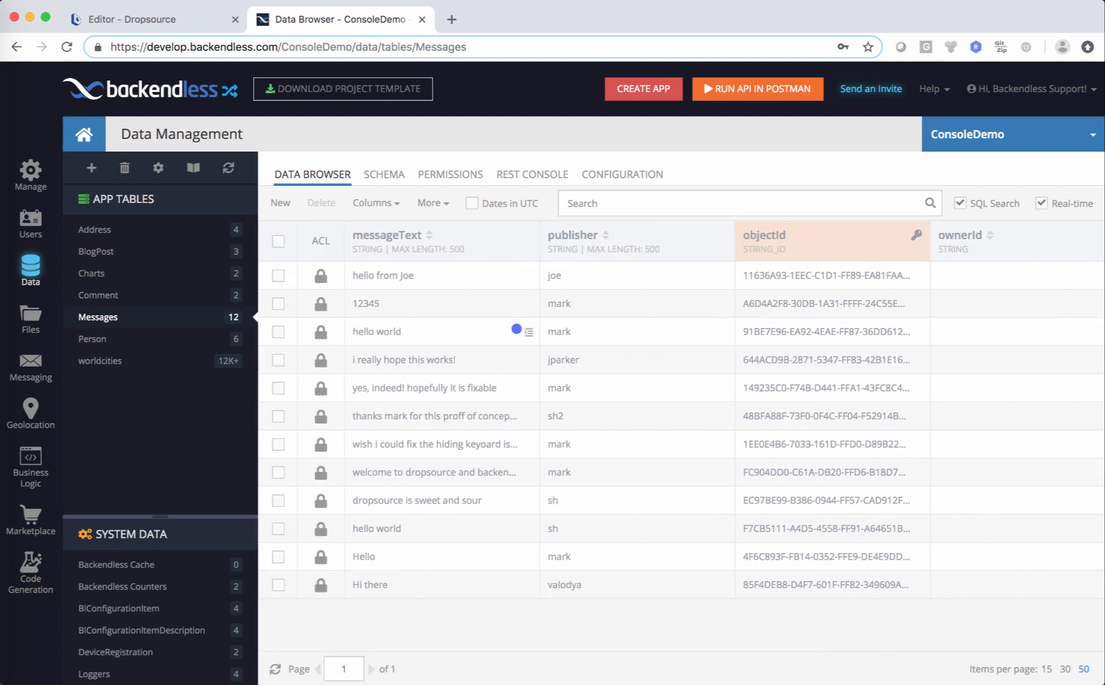
Switch to the Dropsource editor, open Build 40 in the web simulator and join the chat with a username.
{"action": "left_click", "coordinate": [182, 27]}
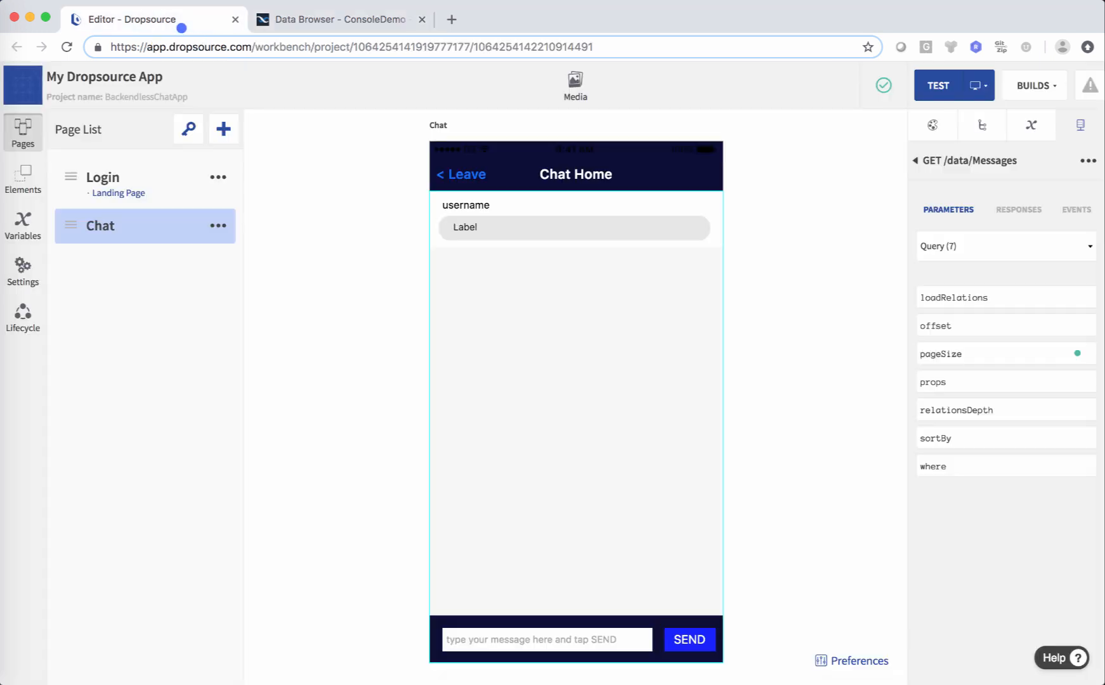
{"action": "left_click", "coordinate": [1031, 92]}
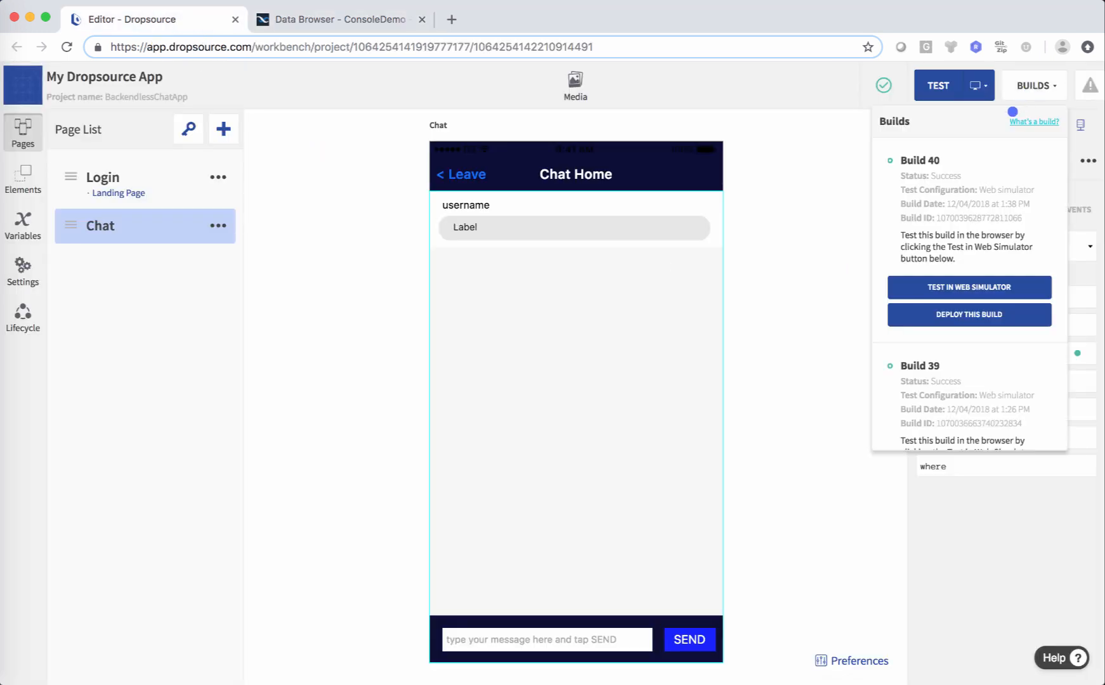
{"action": "left_click", "coordinate": [962, 286]}
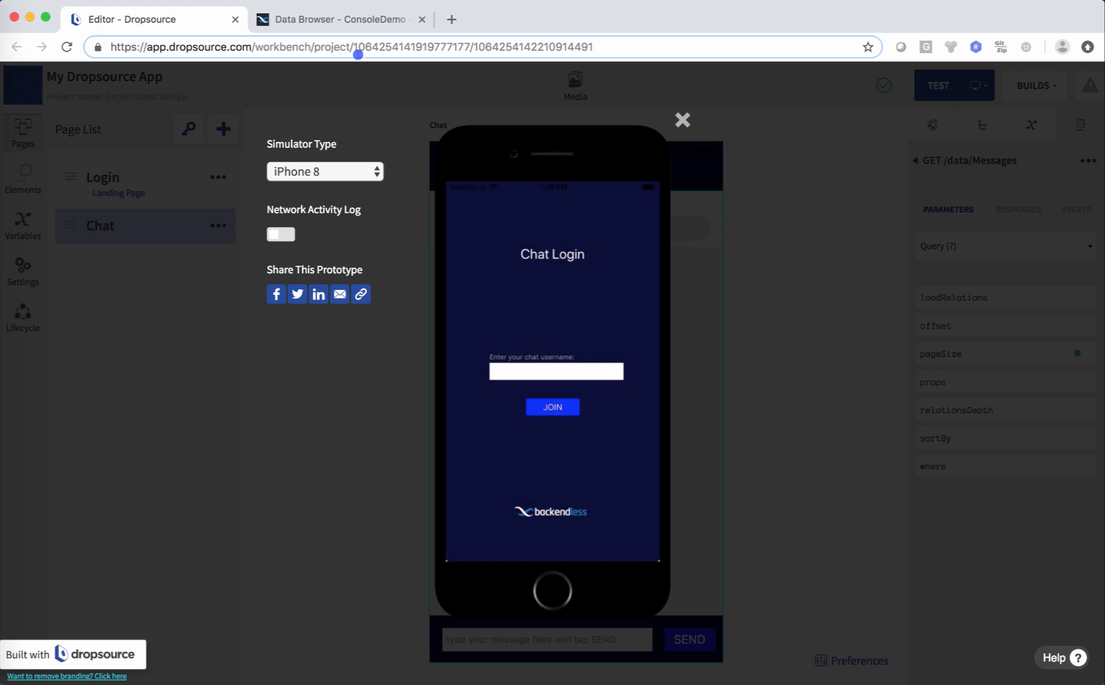
{"action": "left_click", "coordinate": [514, 370]}
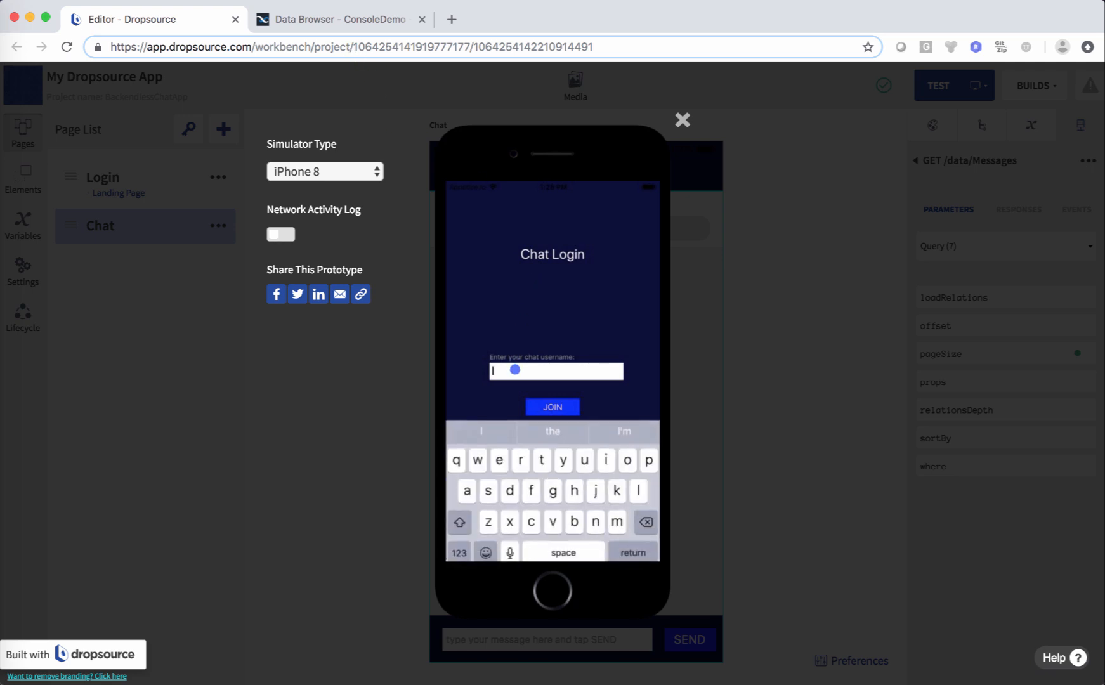
{"action": "type", "text": "mark"}
{"action": "left_click", "coordinate": [553, 407]}
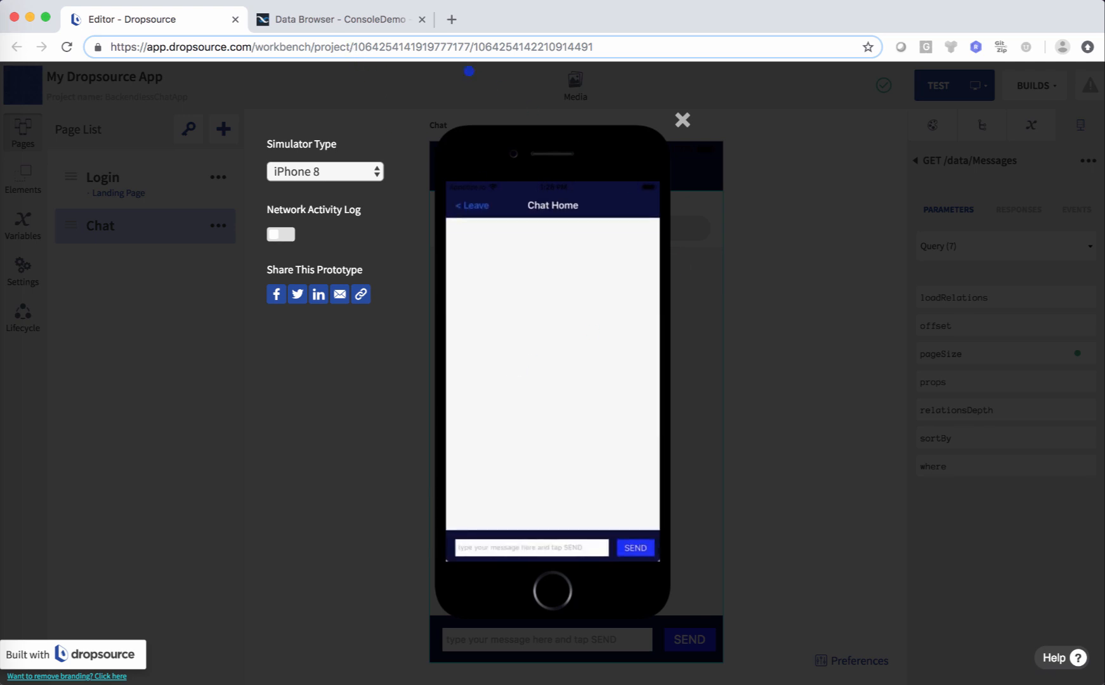
Detach the Backendless data browser into its own window and narrow the Dropsource window so both are visible side by side.
{"action": "left_click_drag", "start_coordinate": [383, 20], "coordinate": [627, 121]}
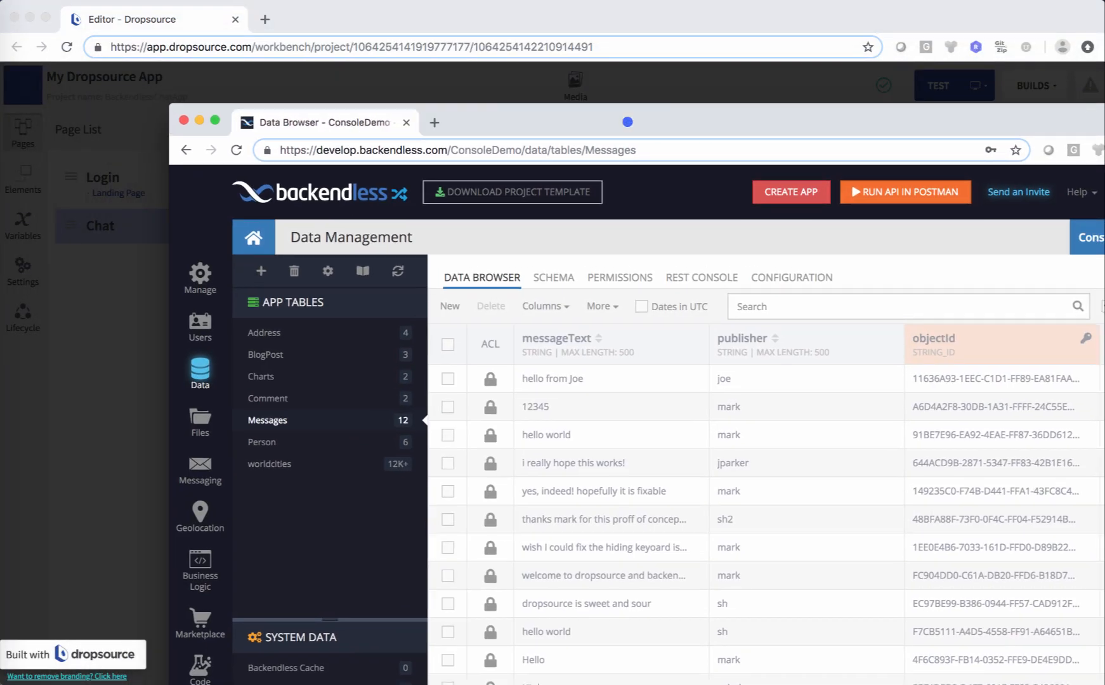
{"action": "left_click_drag", "start_coordinate": [492, 130], "coordinate": [1005, 67]}
{"action": "left_click", "coordinate": [946, 30]}
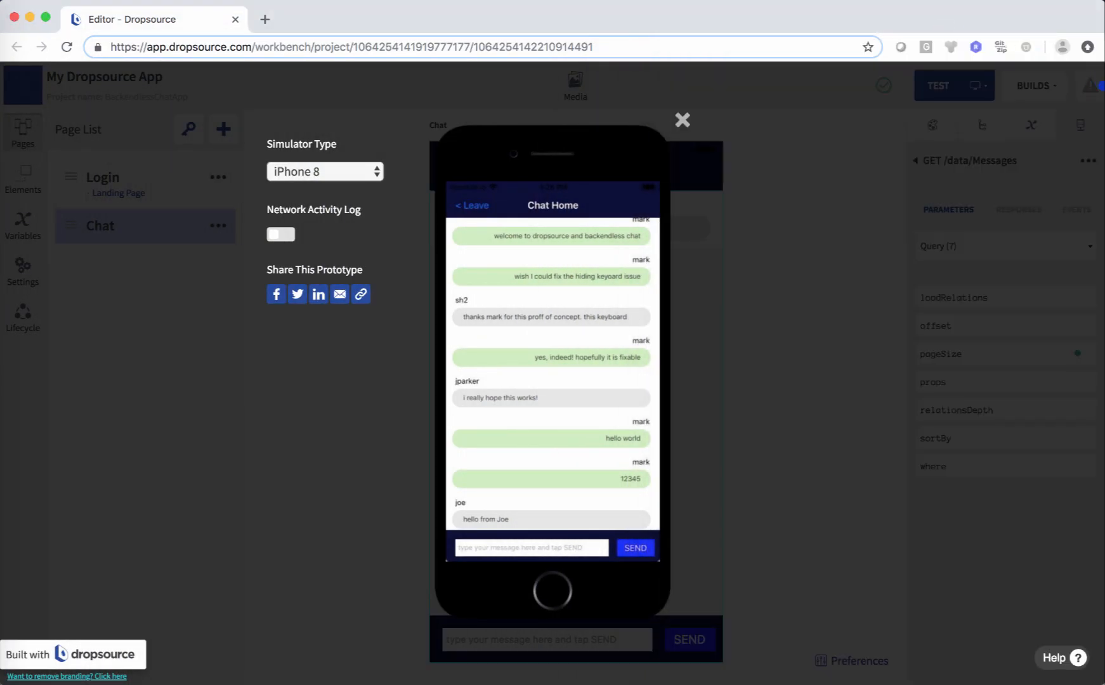
{"action": "left_click_drag", "start_coordinate": [1104, 343], "coordinate": [892, 343]}
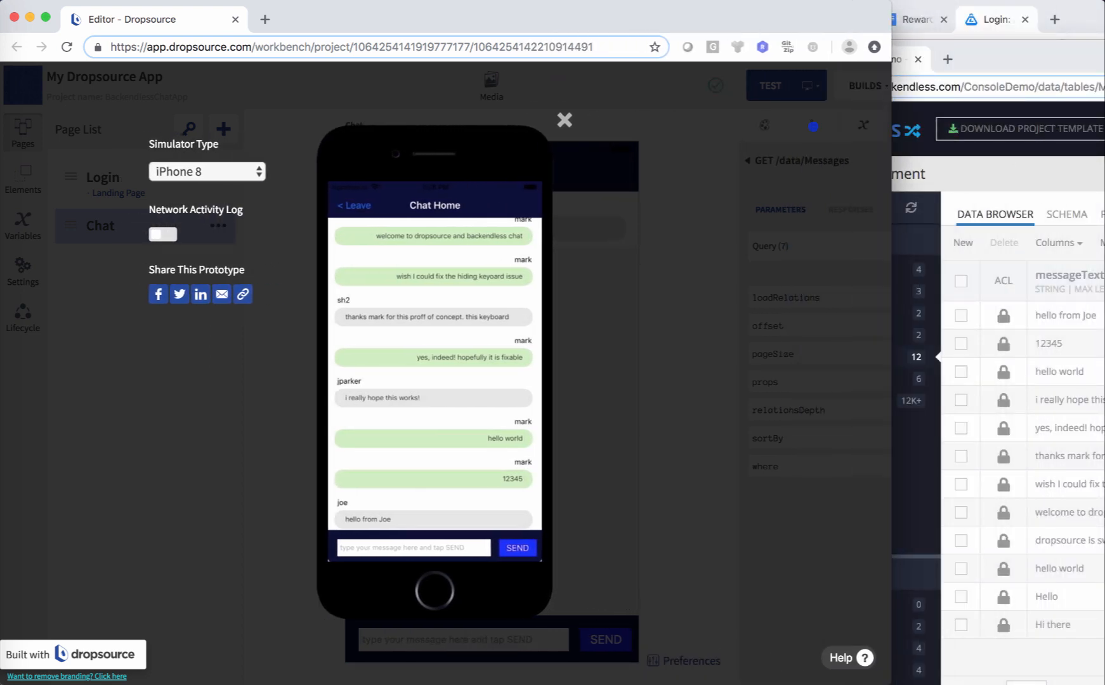
Send the message "test chat app" from the simulated Chat Home page.
{"action": "left_click", "coordinate": [436, 545]}
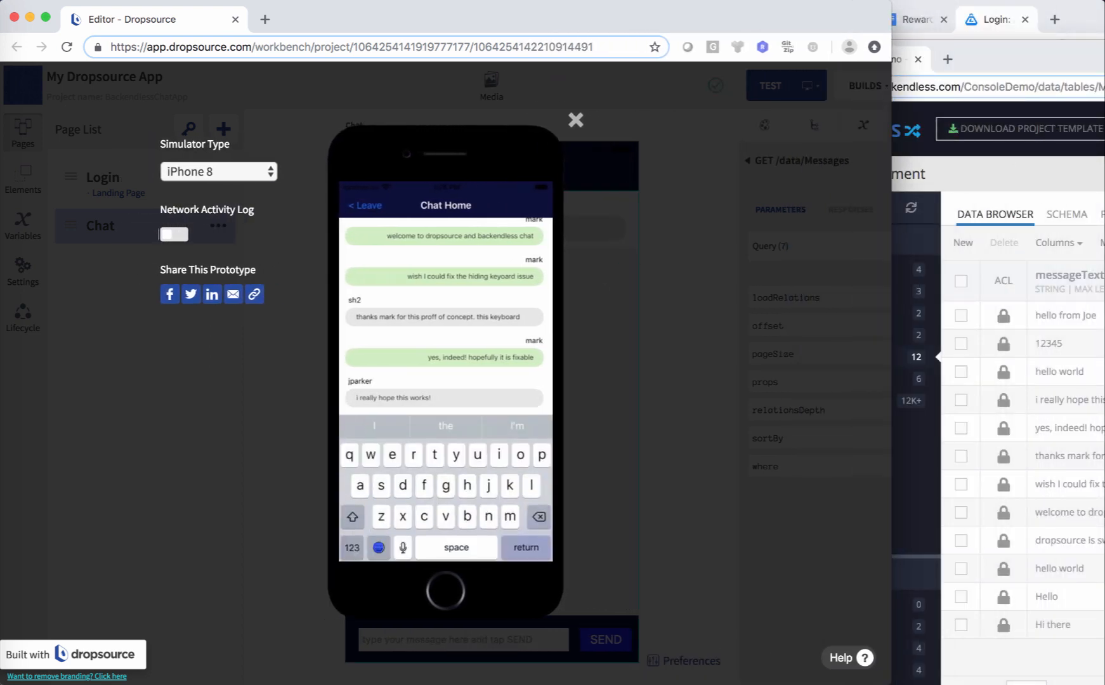
{"action": "type", "text": "te"}
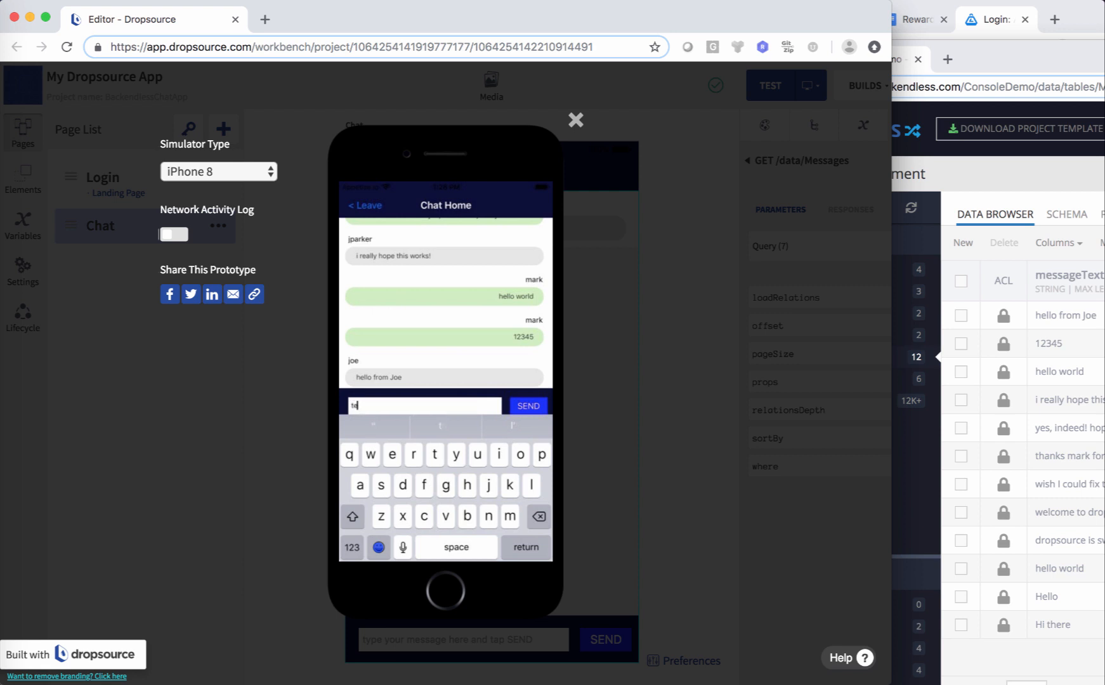
{"action": "type", "text": "st chat app"}
{"action": "key", "text": "Return"}
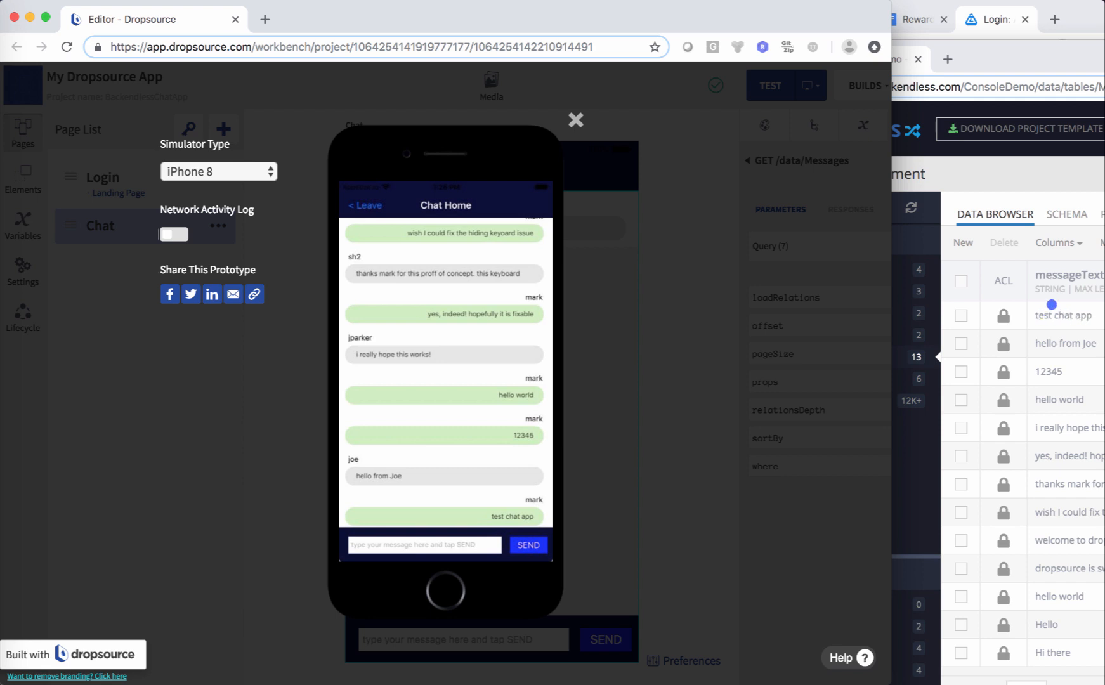
Bring the data browser beside the simulator and add a Messages record with messageText "message from console" and the chat username as publisher.
{"action": "left_click_drag", "start_coordinate": [987, 59], "coordinate": [800, 19]}
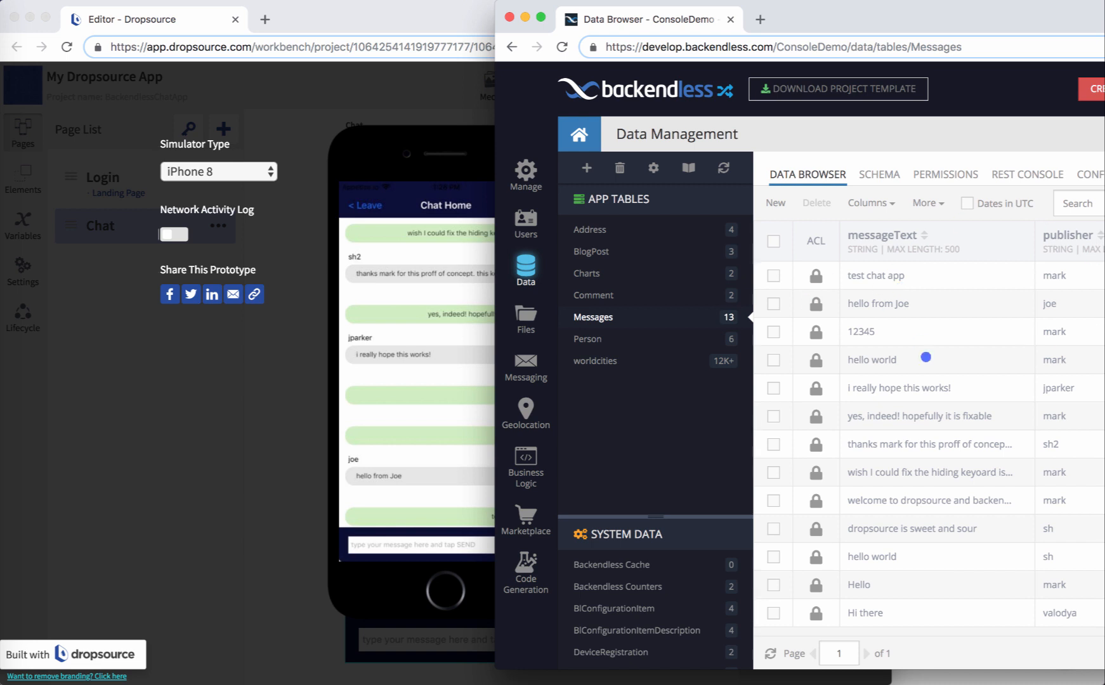
{"action": "left_click_drag", "start_coordinate": [809, 22], "coordinate": [903, 37]}
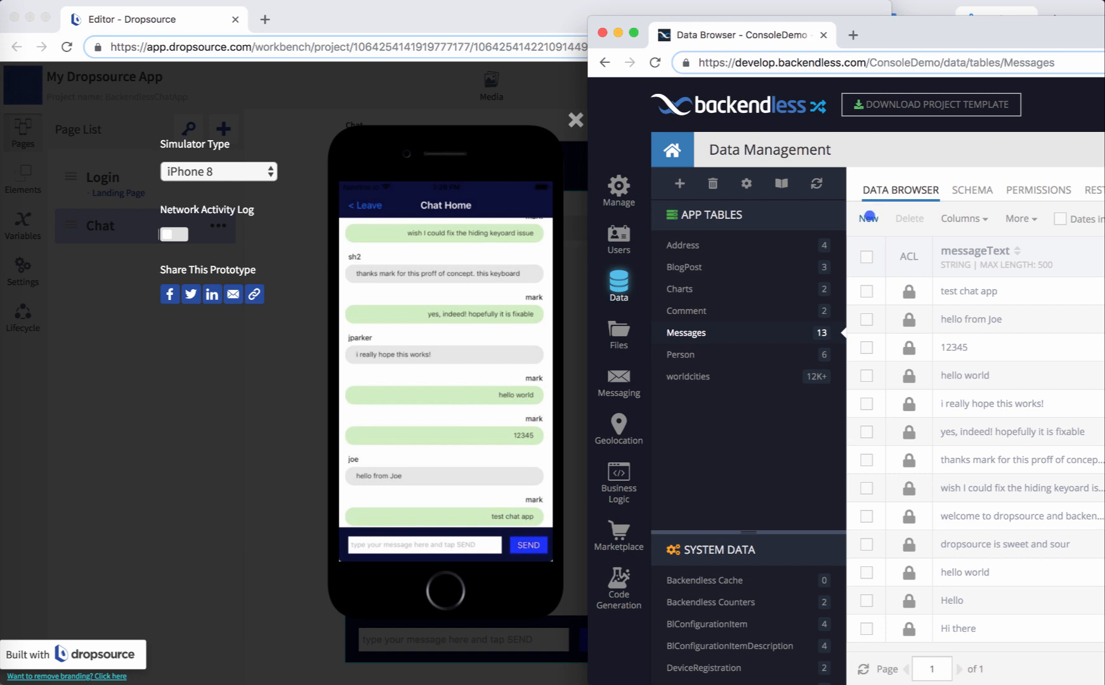
{"action": "left_click", "coordinate": [869, 216]}
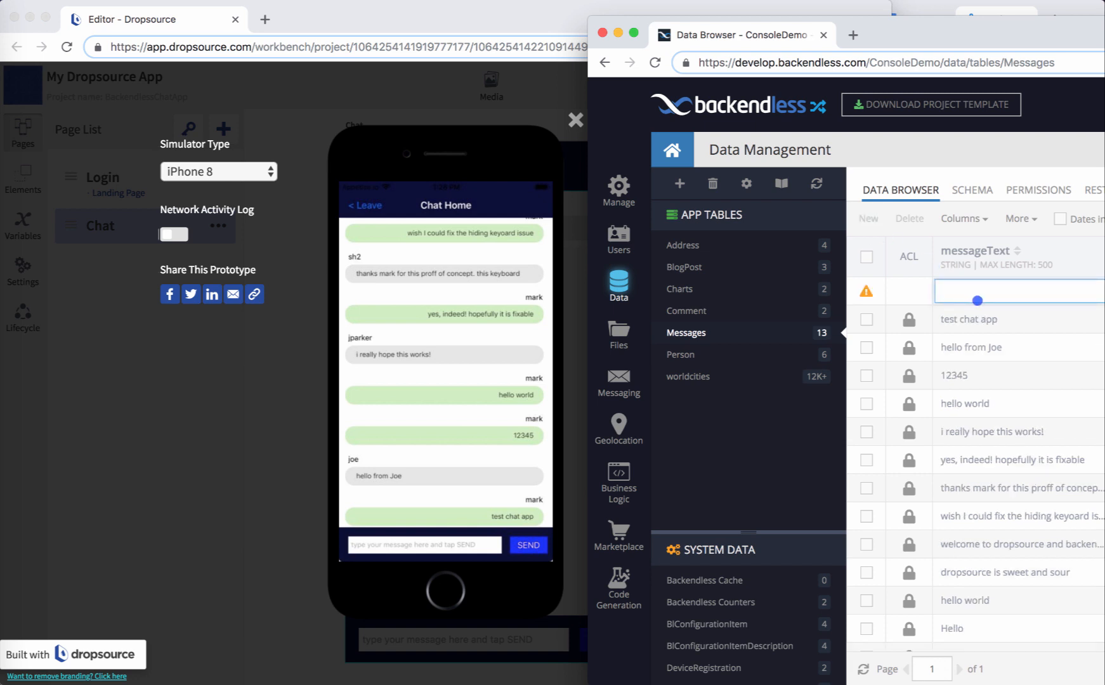
{"action": "left_click_drag", "start_coordinate": [961, 35], "coordinate": [904, 36]}
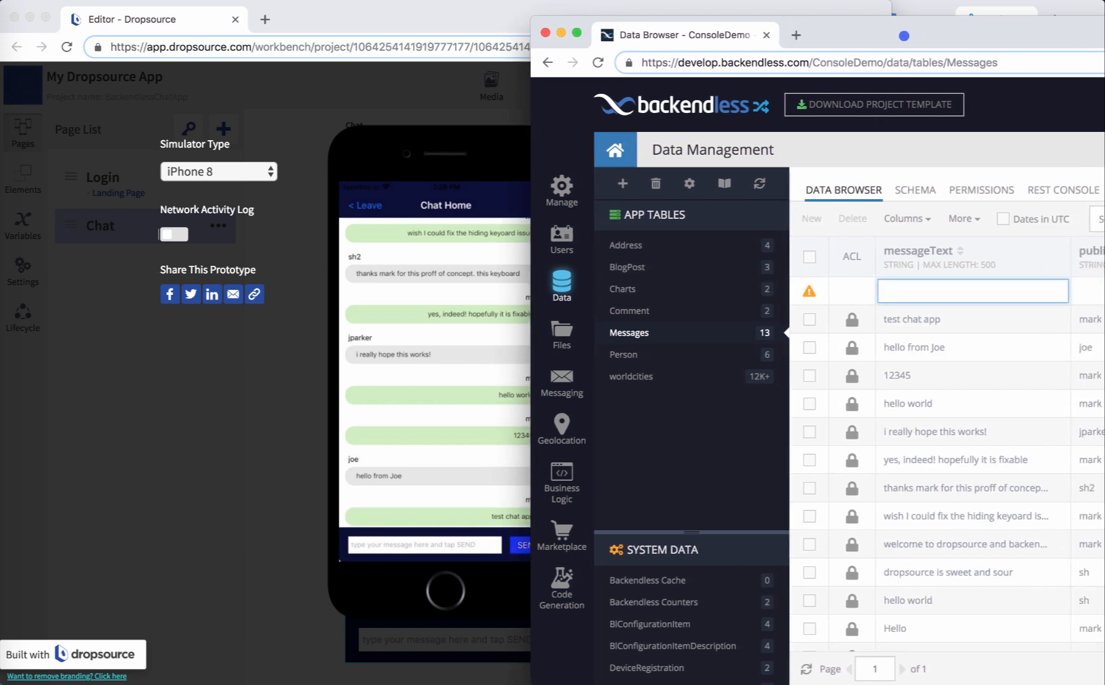
{"action": "type", "text": "mes"}
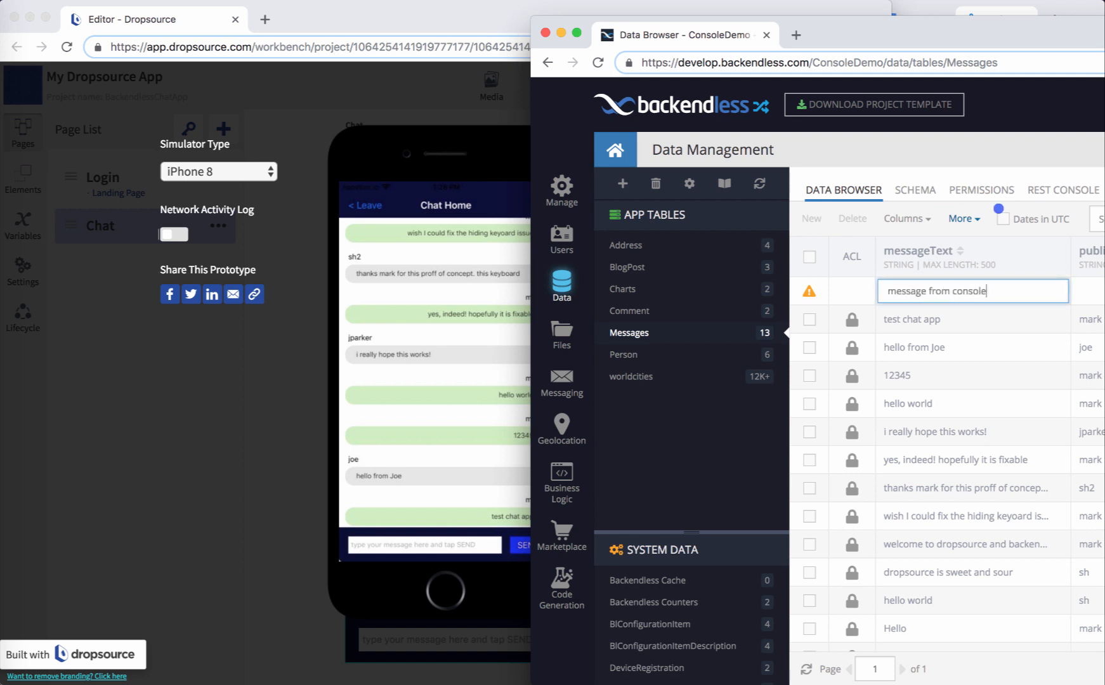
{"action": "type", "text": "sage from console"}
{"action": "left_click", "coordinate": [1086, 299]}
{"action": "left_click_drag", "start_coordinate": [968, 30], "coordinate": [897, 30]}
{"action": "type", "text": "mark"}
{"action": "key", "text": "Return"}
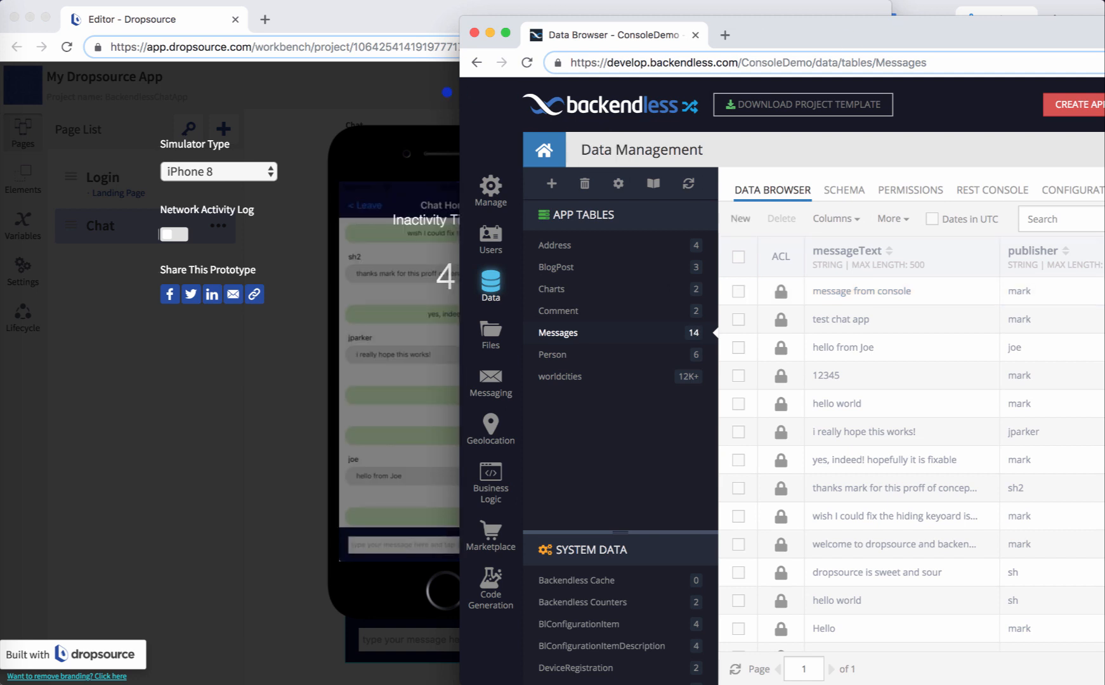
Return to the simulator to check the chat for the console message, and restore the full-width editor with the simulator closed.
{"action": "left_click", "coordinate": [386, 293]}
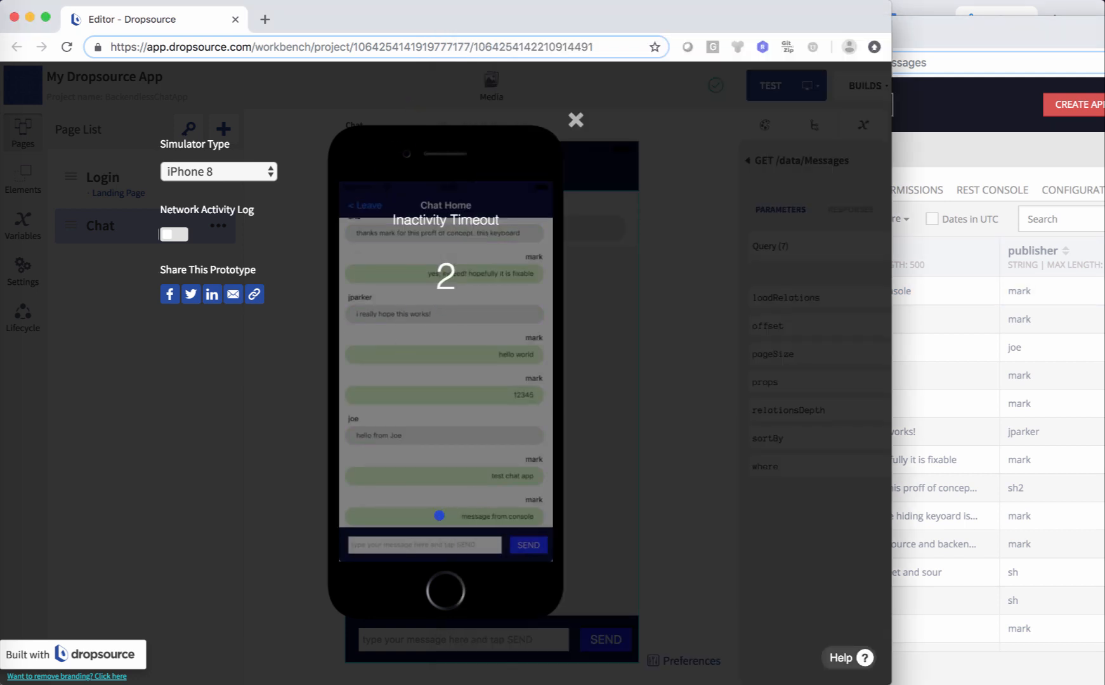
{"action": "left_click", "coordinate": [451, 459]}
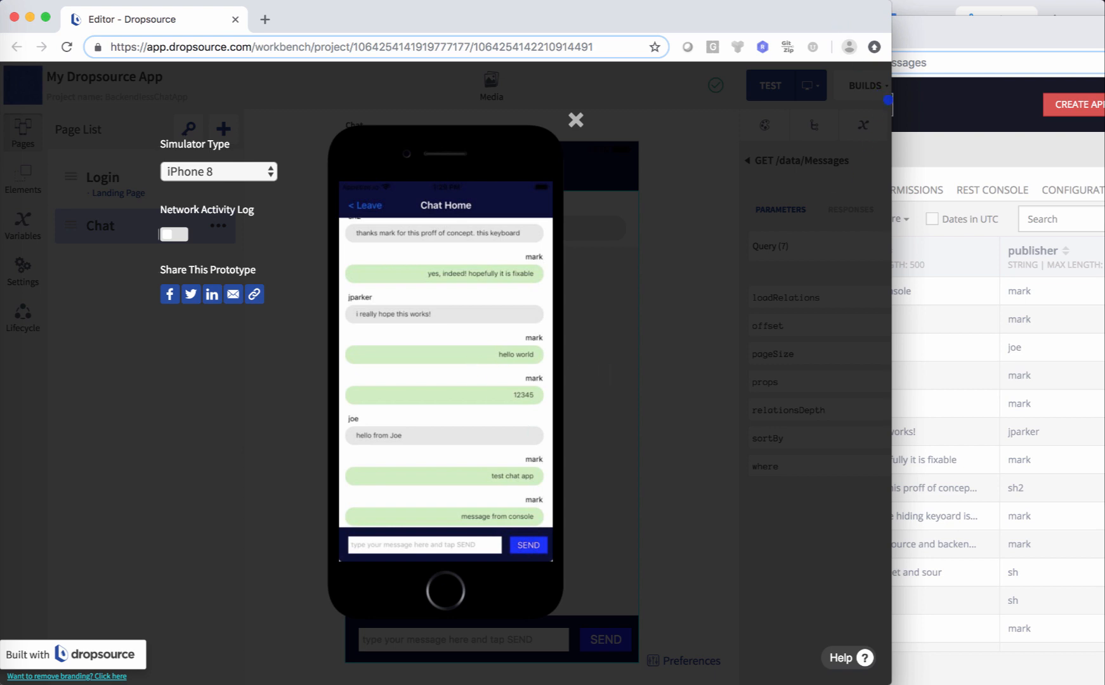
{"action": "left_click_drag", "start_coordinate": [894, 105], "coordinate": [1104, 105]}
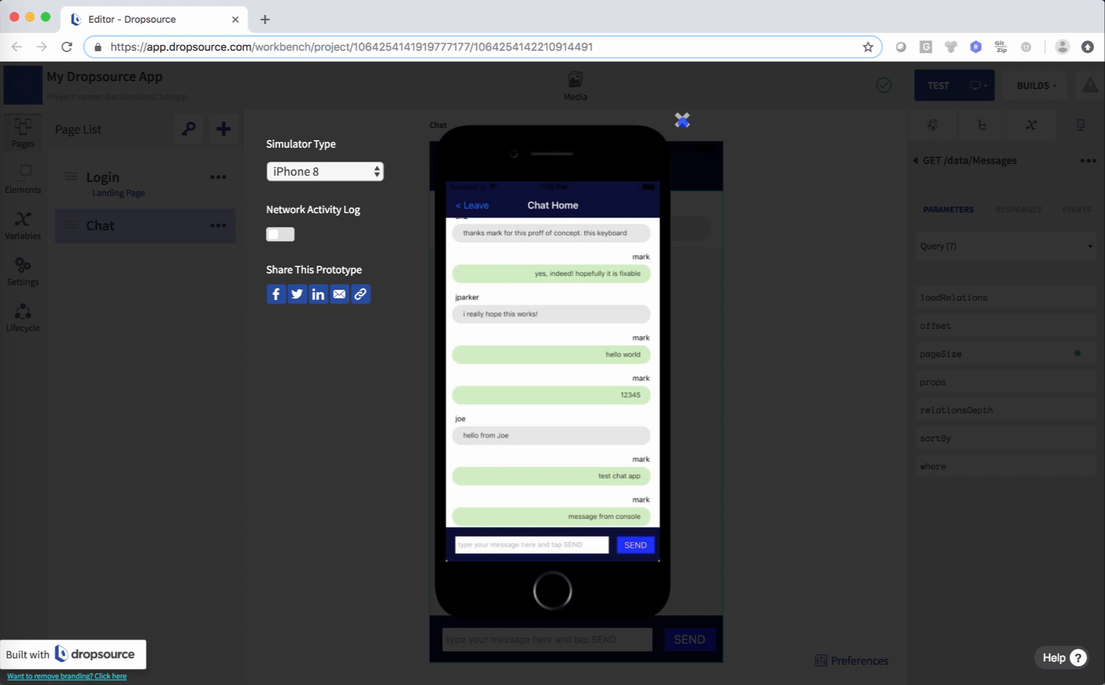
{"action": "left_click", "coordinate": [682, 120]}
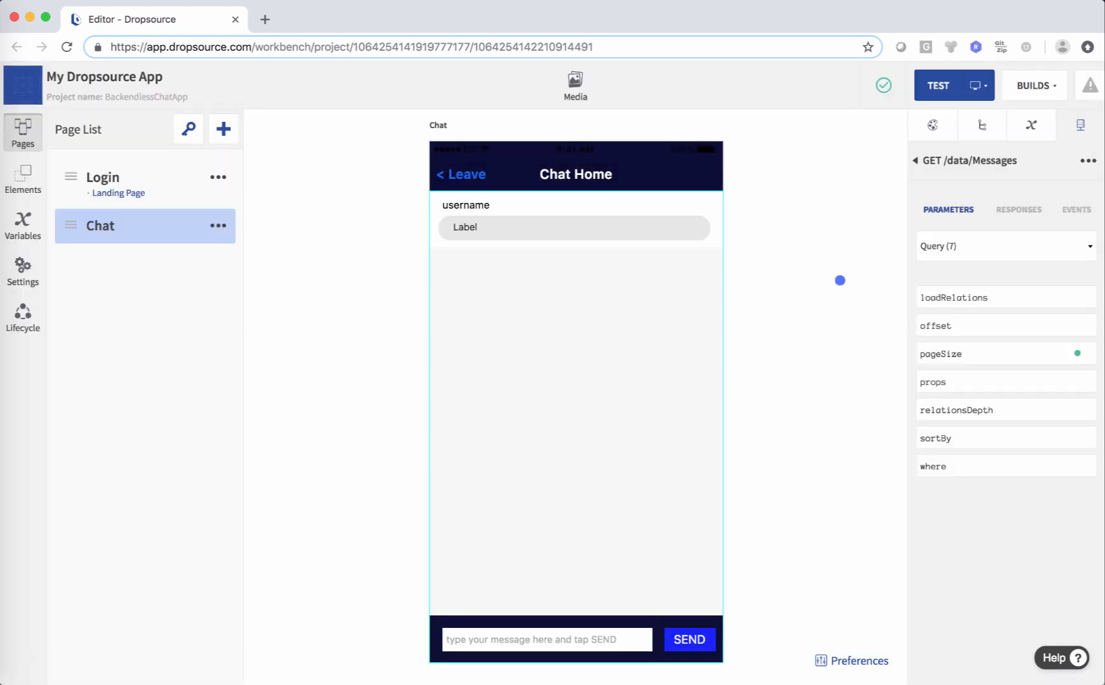